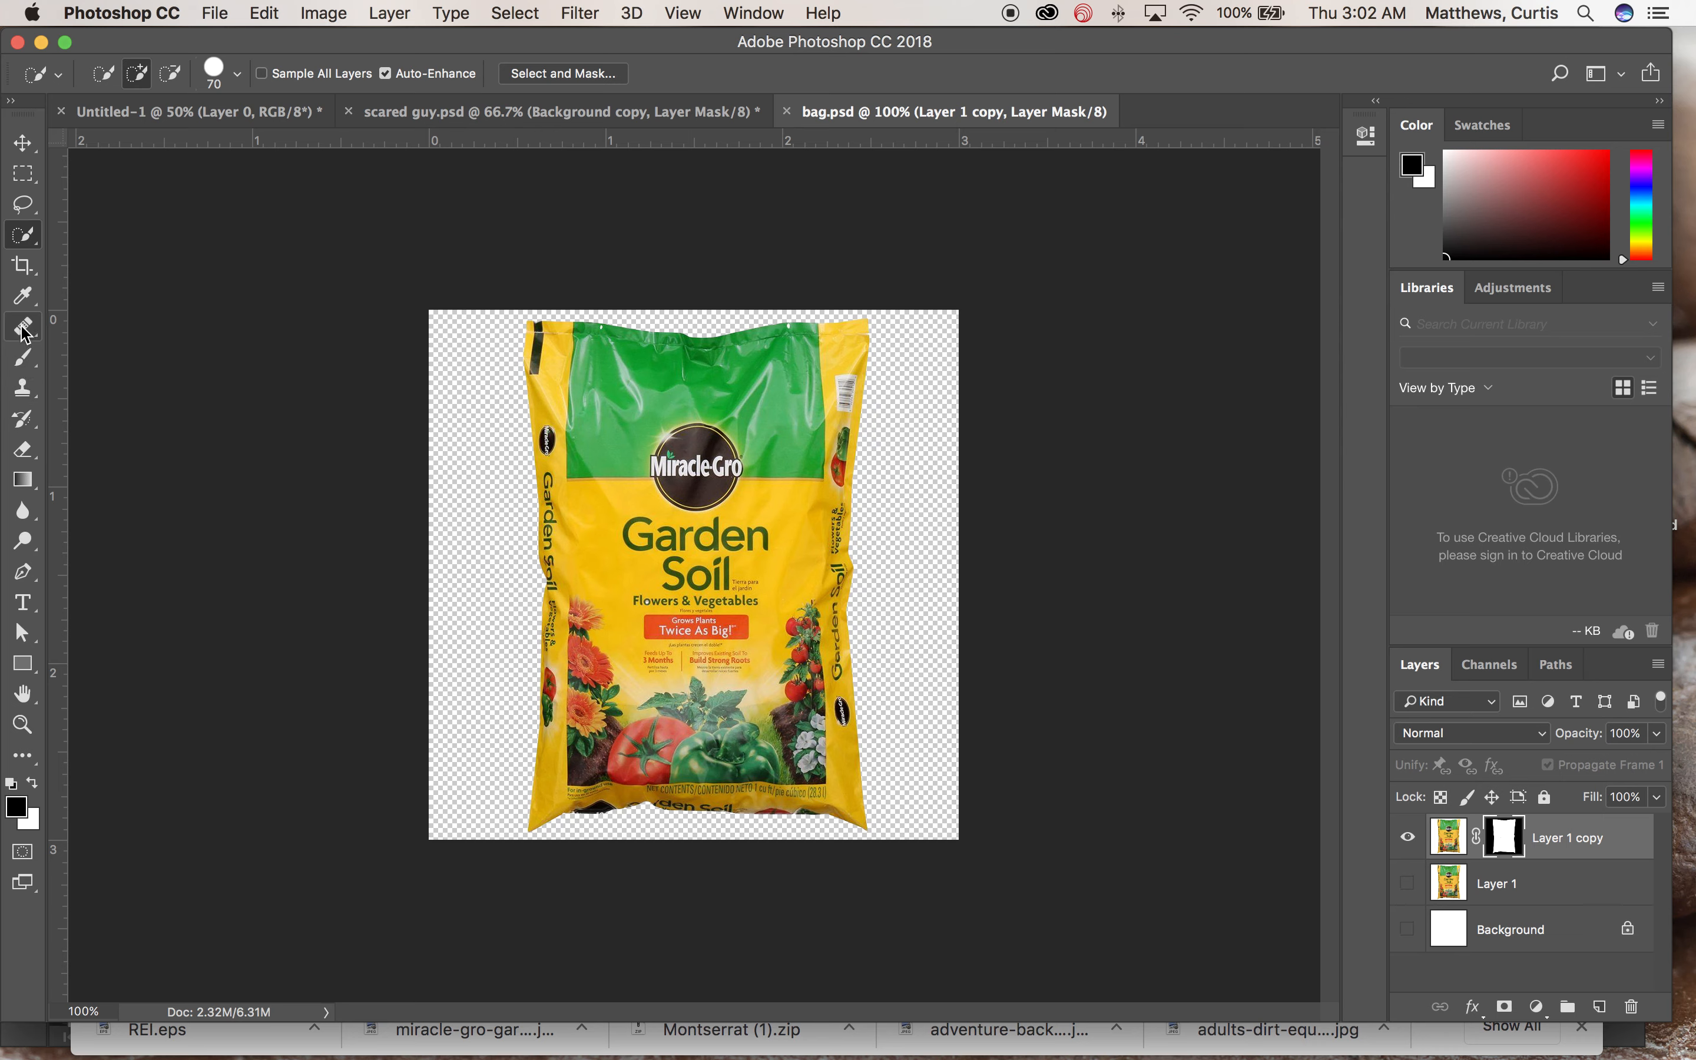
Step: Sample the dark green of the bag's pepper with the Eyedropper as the foreground colour
{"action": "left_click", "coordinate": [23, 297]}
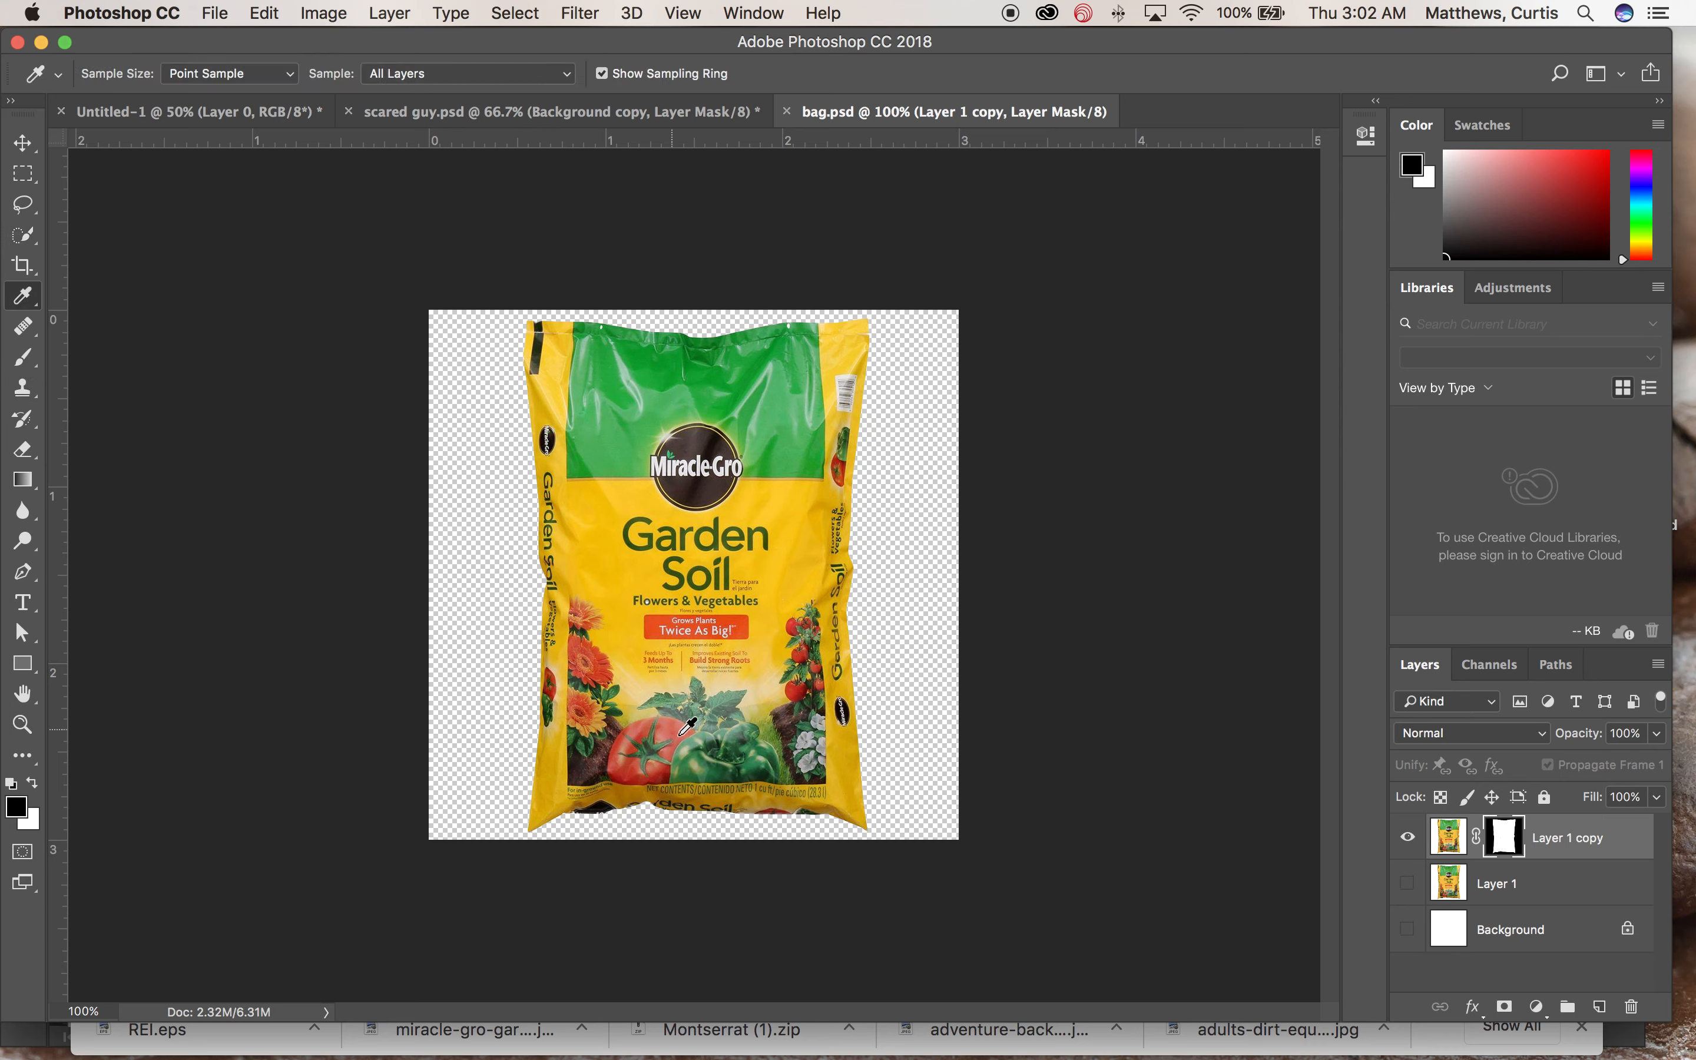
{"action": "left_click", "coordinate": [718, 766]}
{"action": "left_click", "coordinate": [1448, 838]}
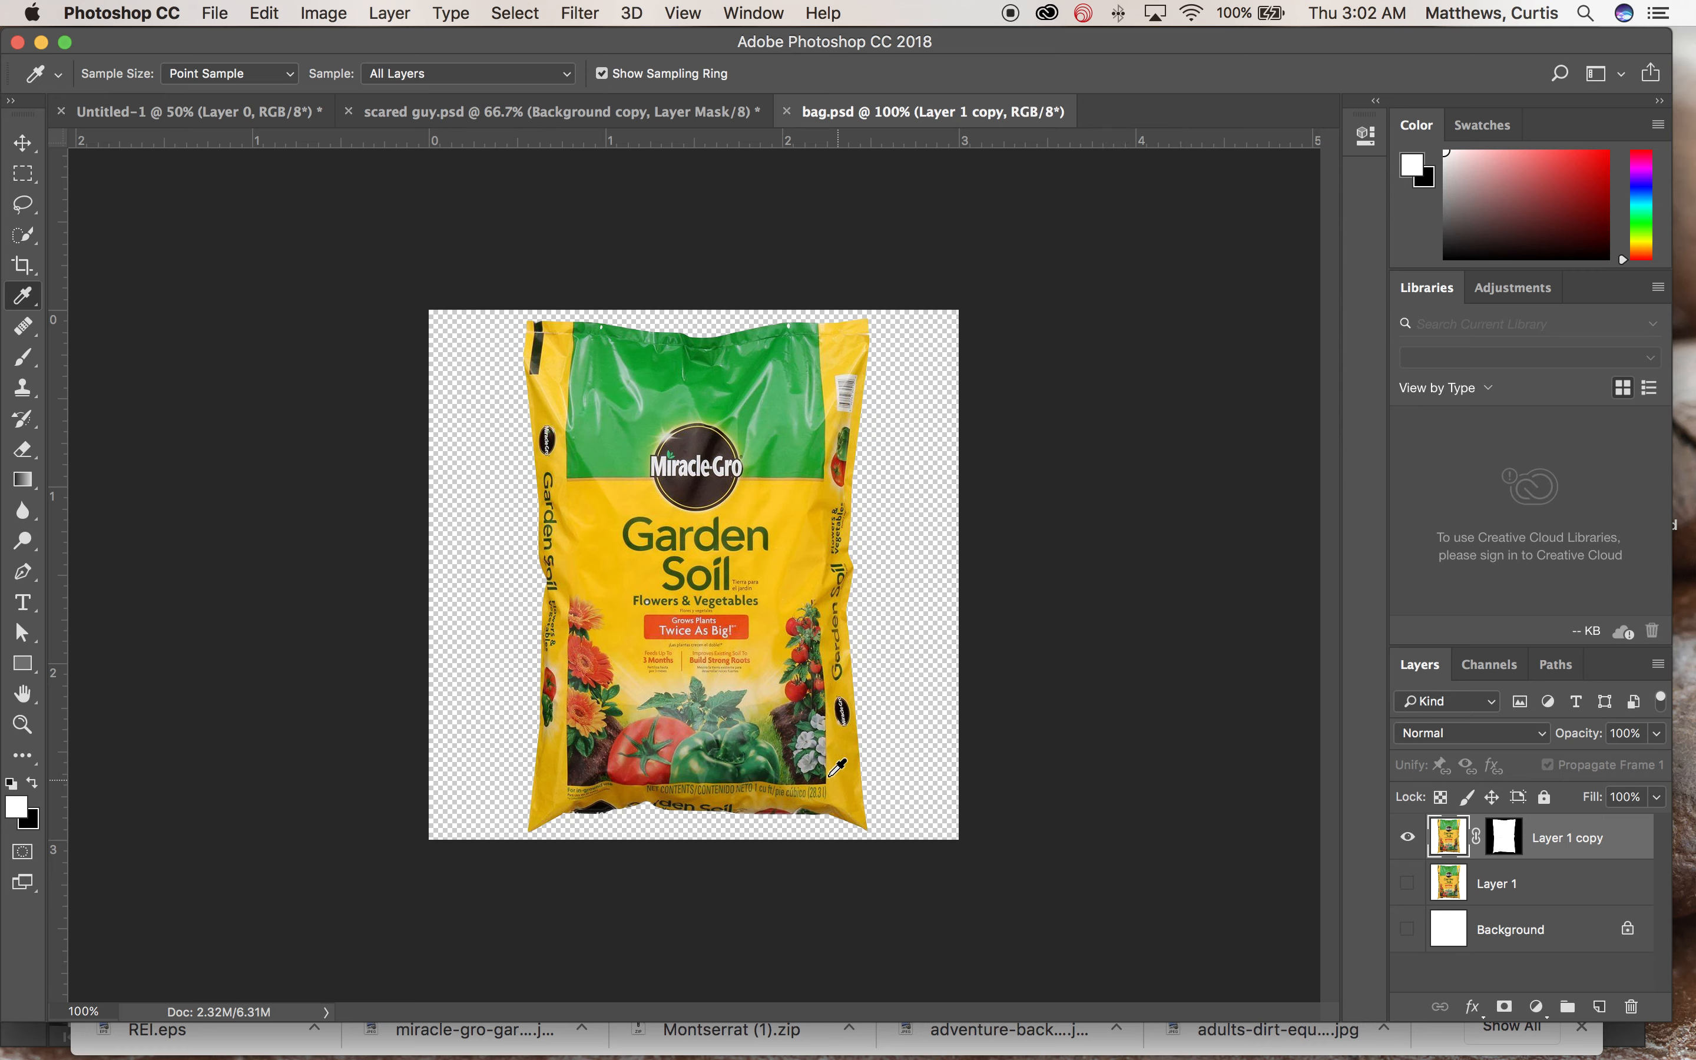
{"action": "left_click", "coordinate": [711, 766]}
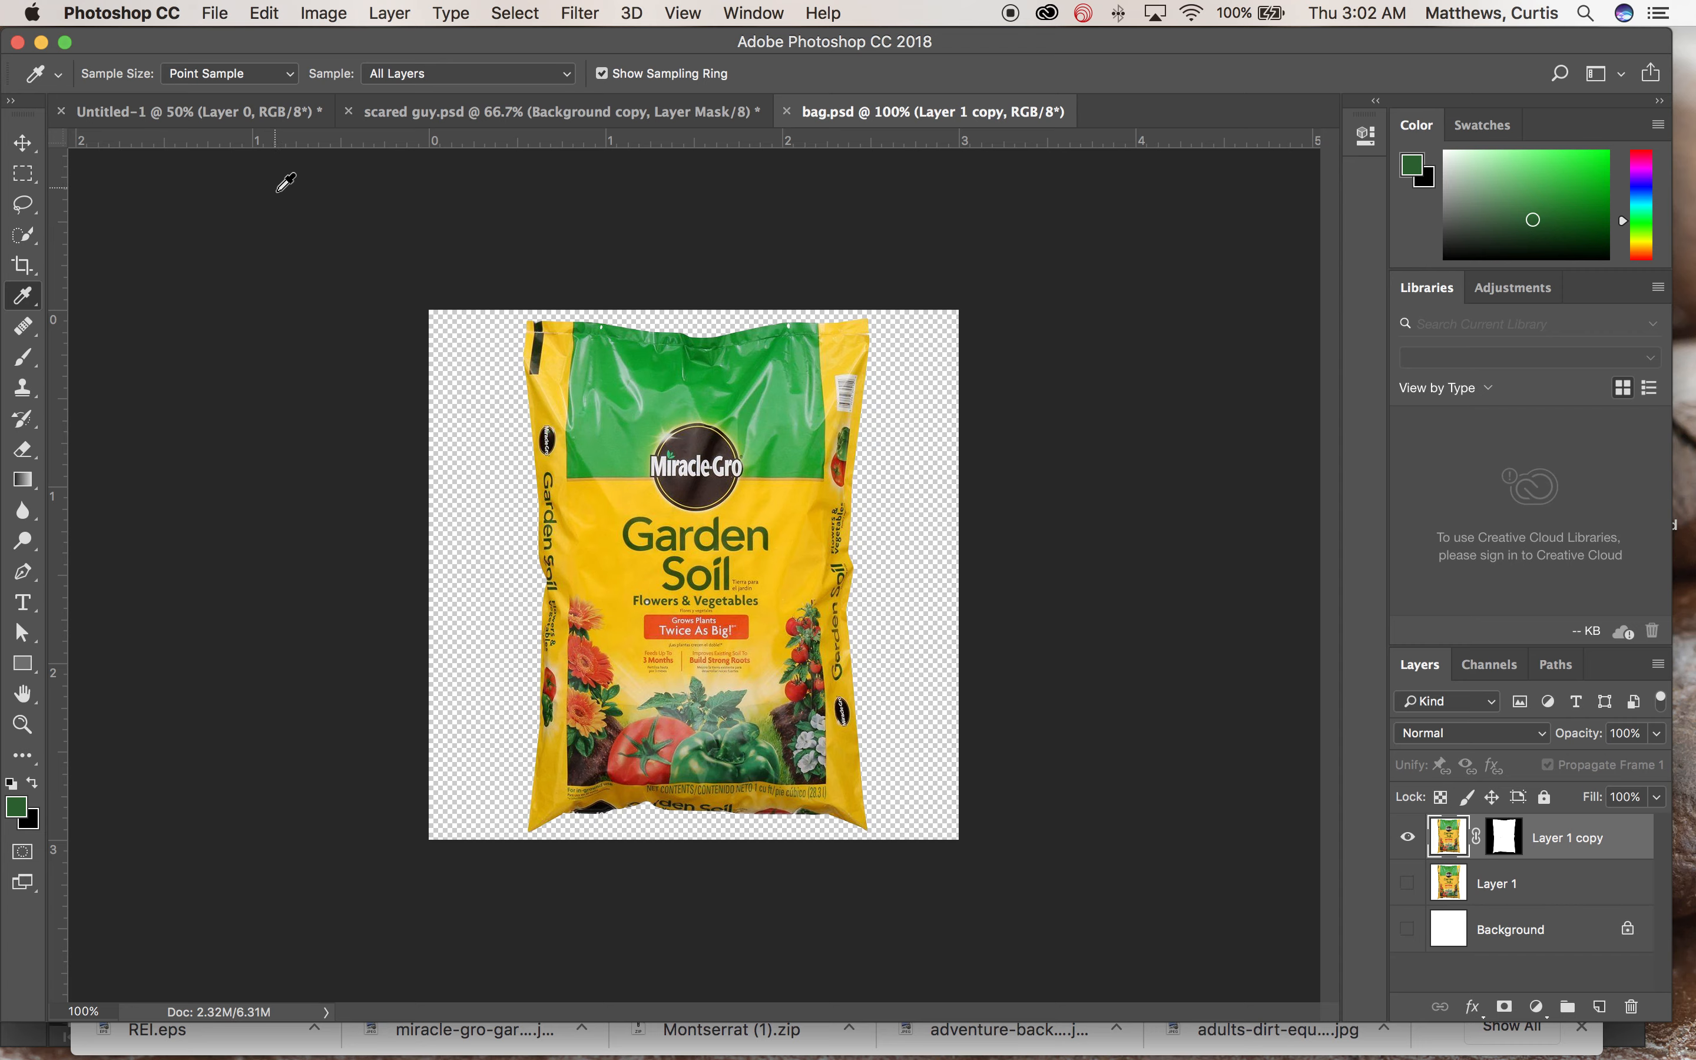
Step: Start a new document and switch its size units to inches
{"action": "left_click", "coordinate": [215, 14]}
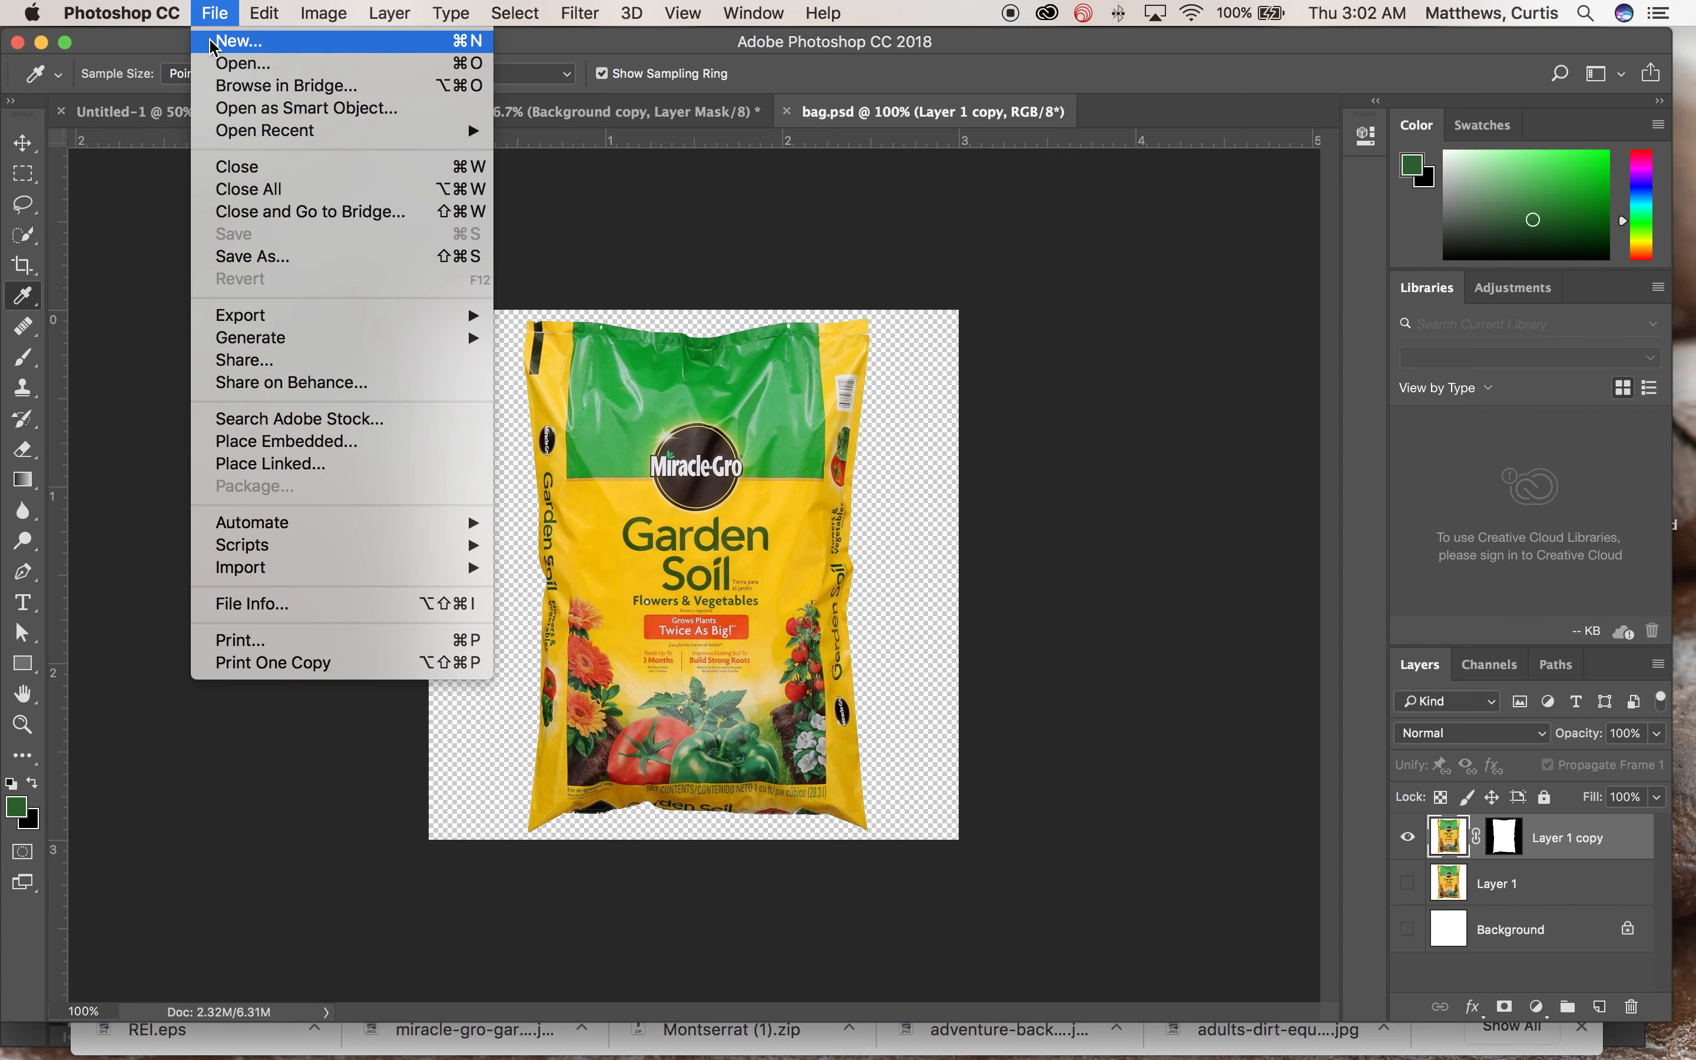
{"action": "left_click", "coordinate": [232, 49]}
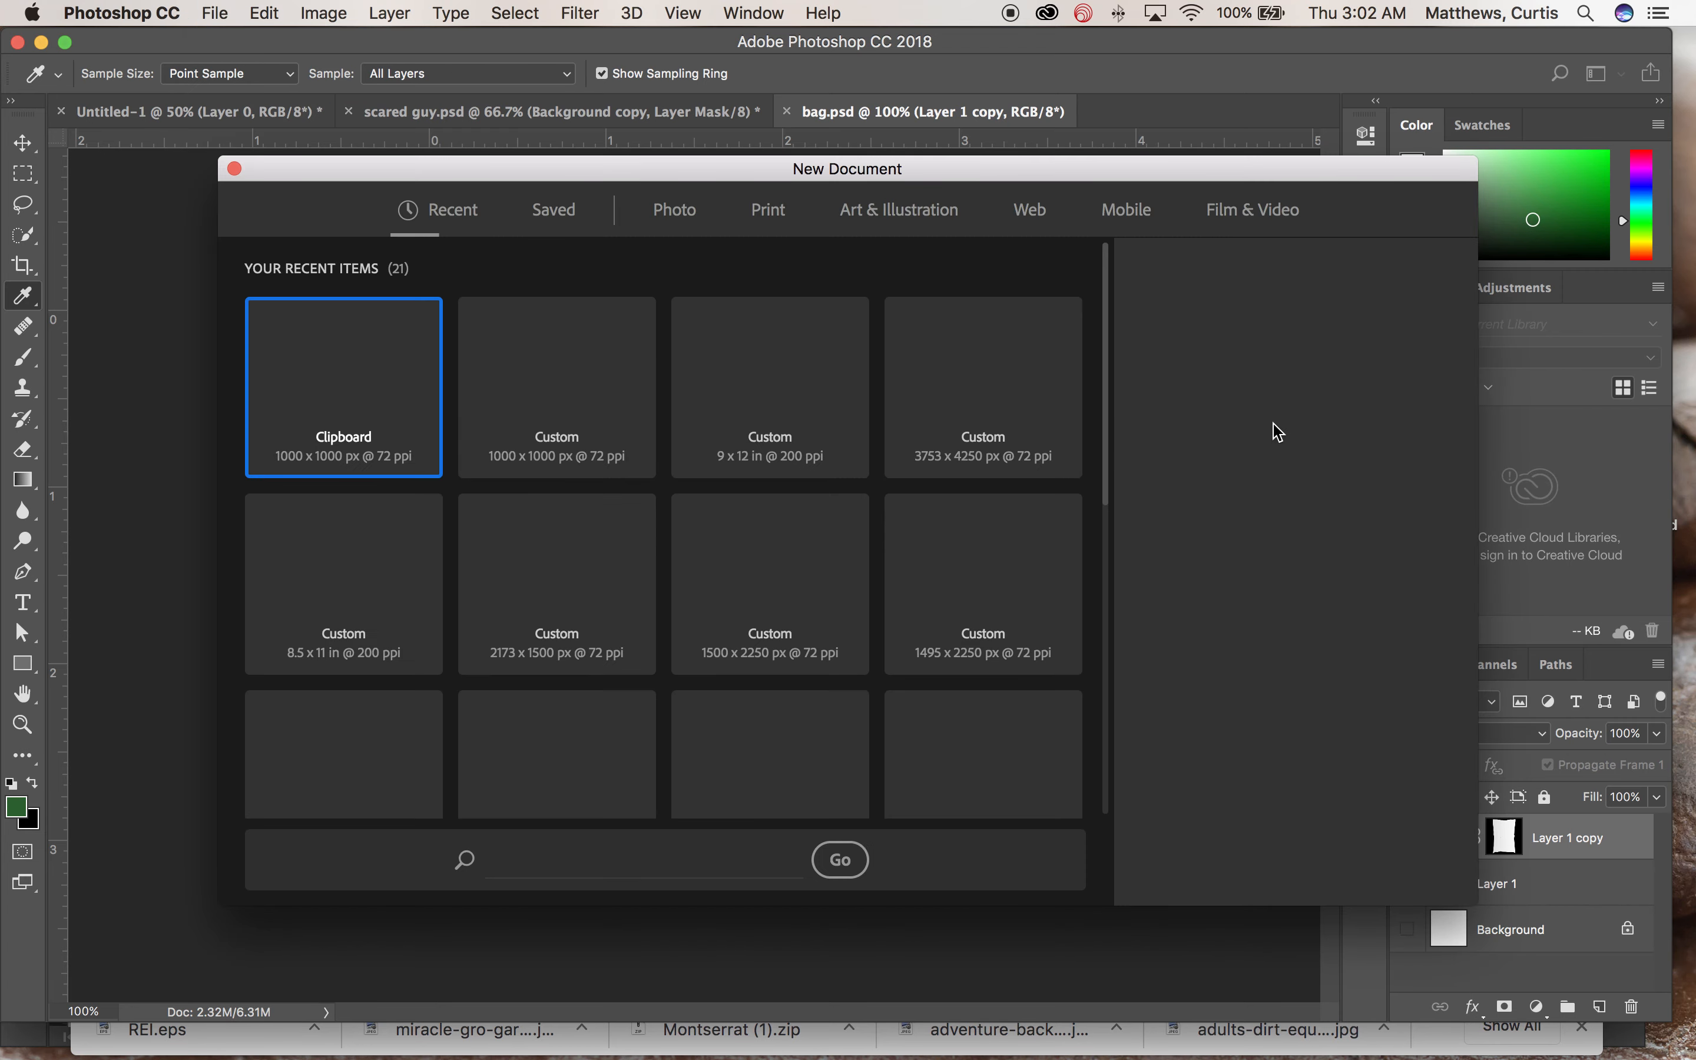
{"action": "left_click", "coordinate": [1318, 379]}
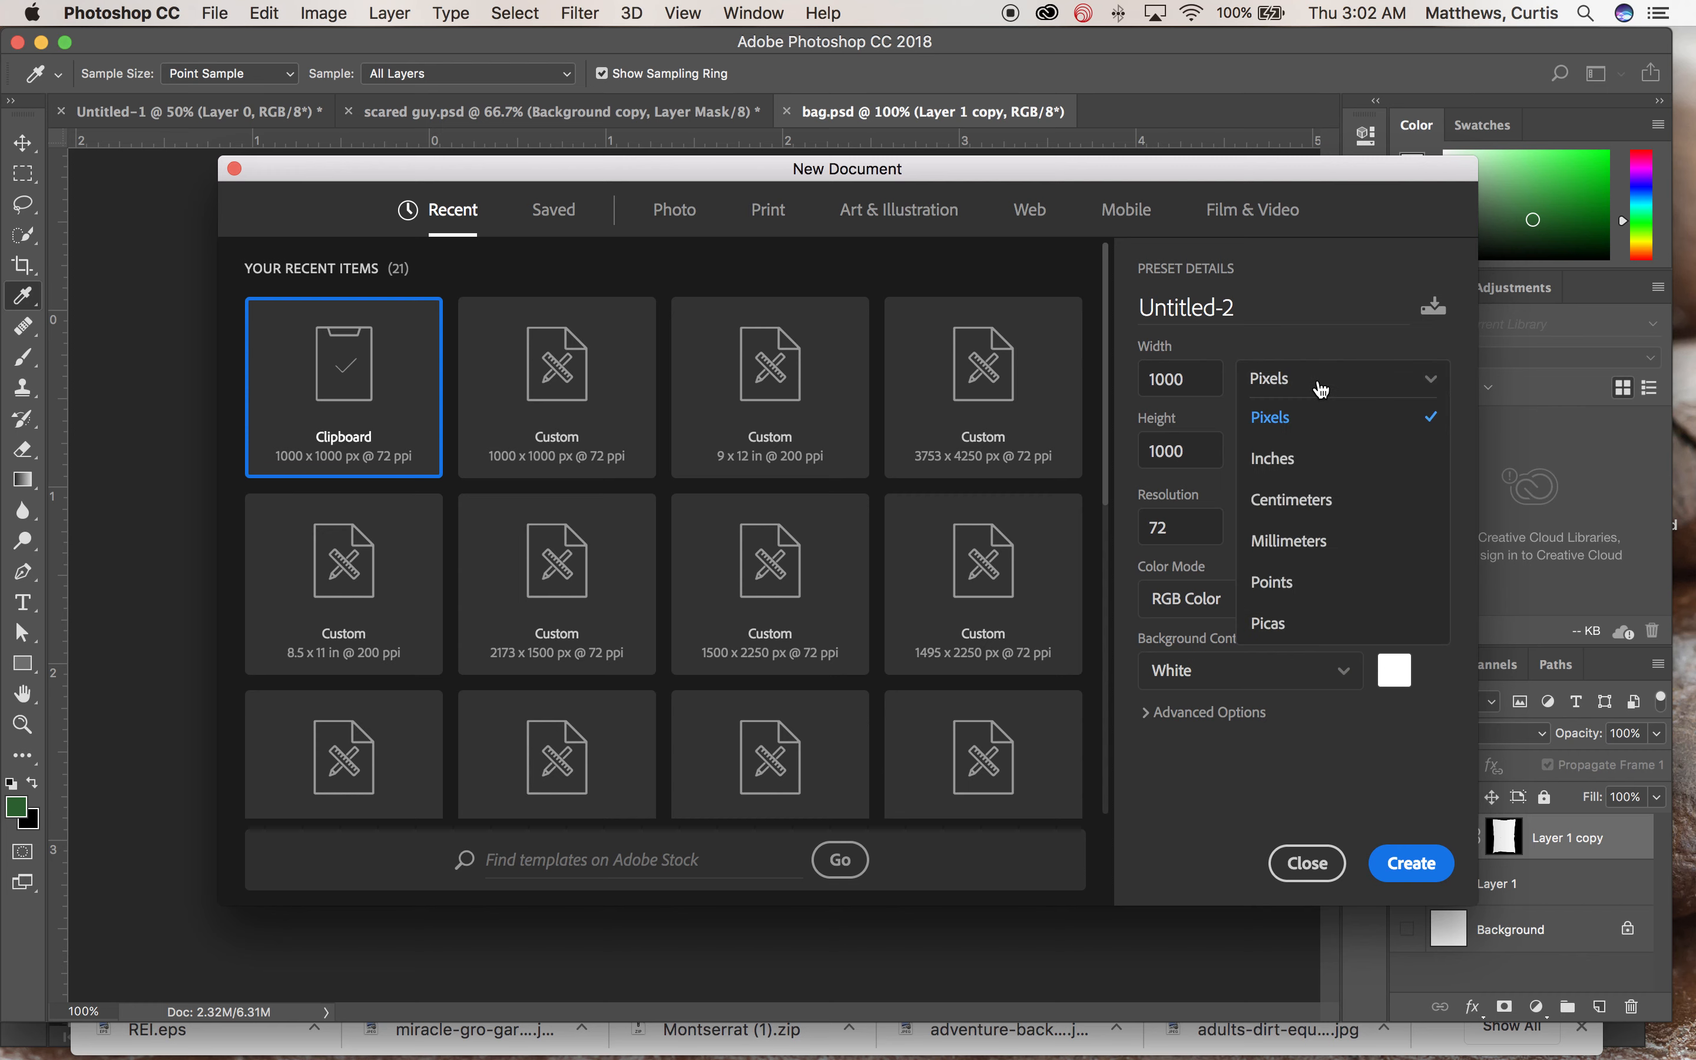
{"action": "left_click", "coordinate": [1307, 457]}
Step: Create the document at 9 inches wide, 12 inches high and 300 pixels/inch resolution
{"action": "double_click", "coordinate": [1188, 382]}
{"action": "type", "text": "9"}
{"action": "key", "text": "Tab"}
{"action": "type", "text": "12"}
{"action": "key", "text": "Tab"}
{"action": "key", "text": "Tab"}
{"action": "key", "text": "Tab"}
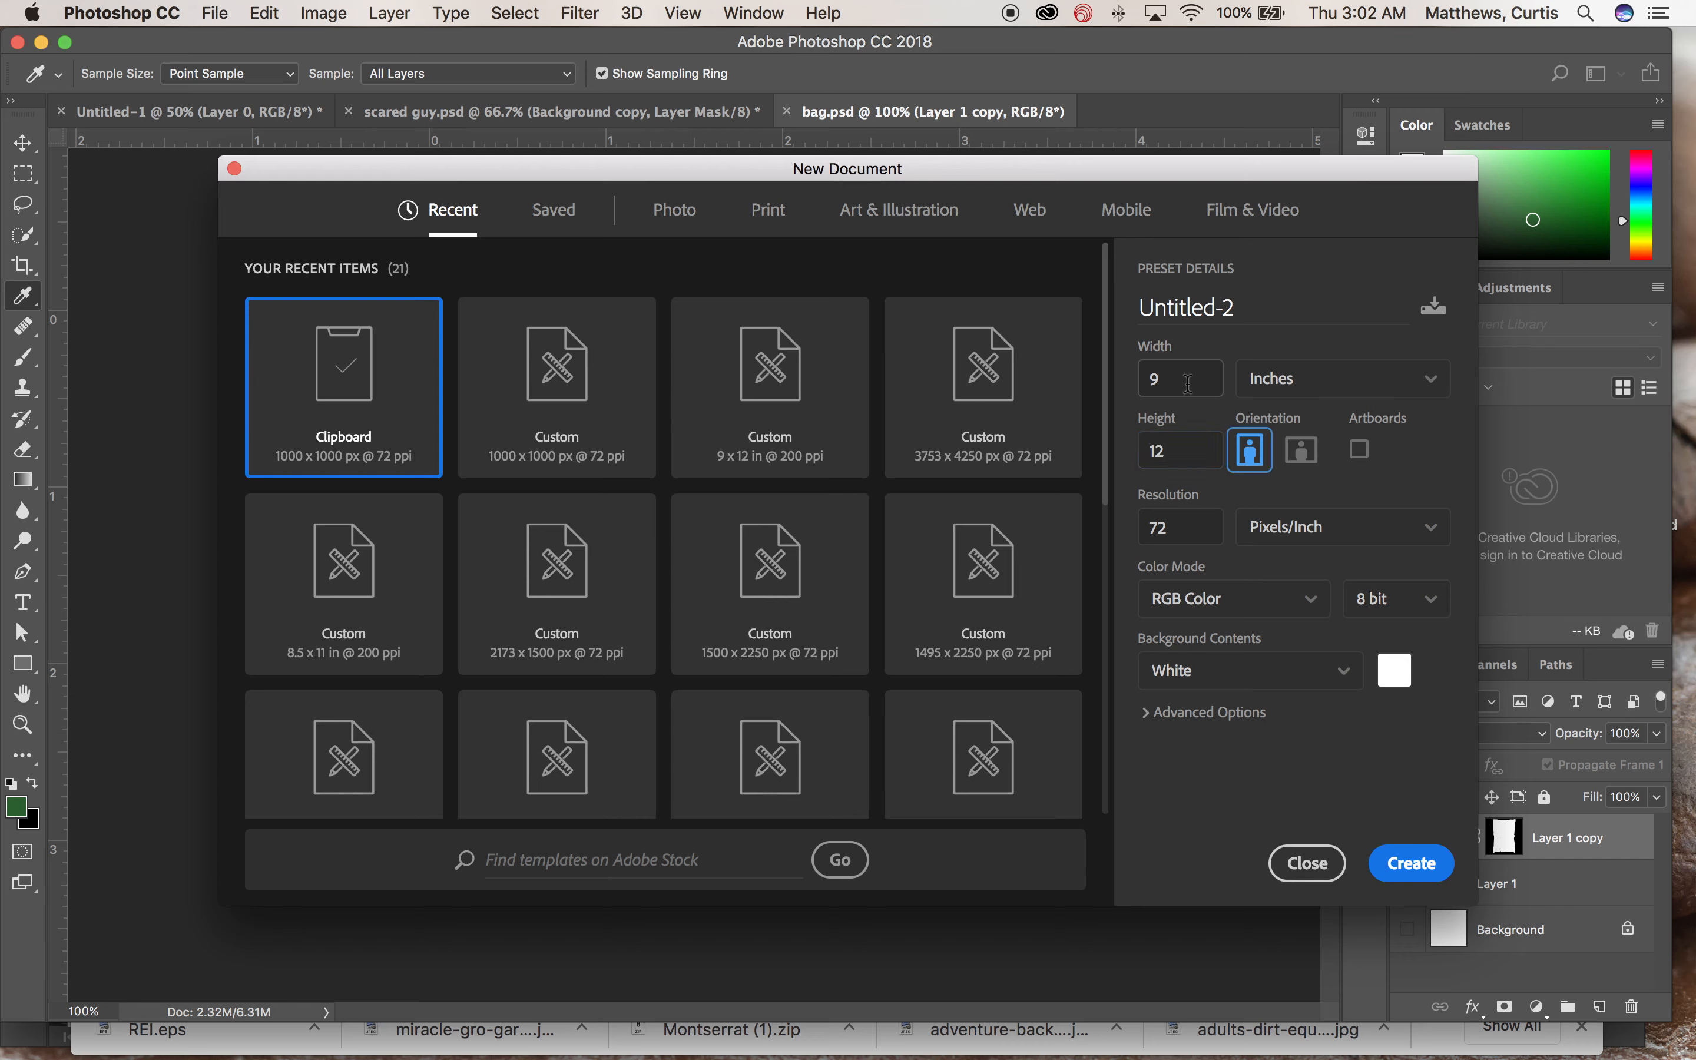
{"action": "key", "text": "Tab"}
{"action": "key", "text": "Tab"}
{"action": "type", "text": "3"}
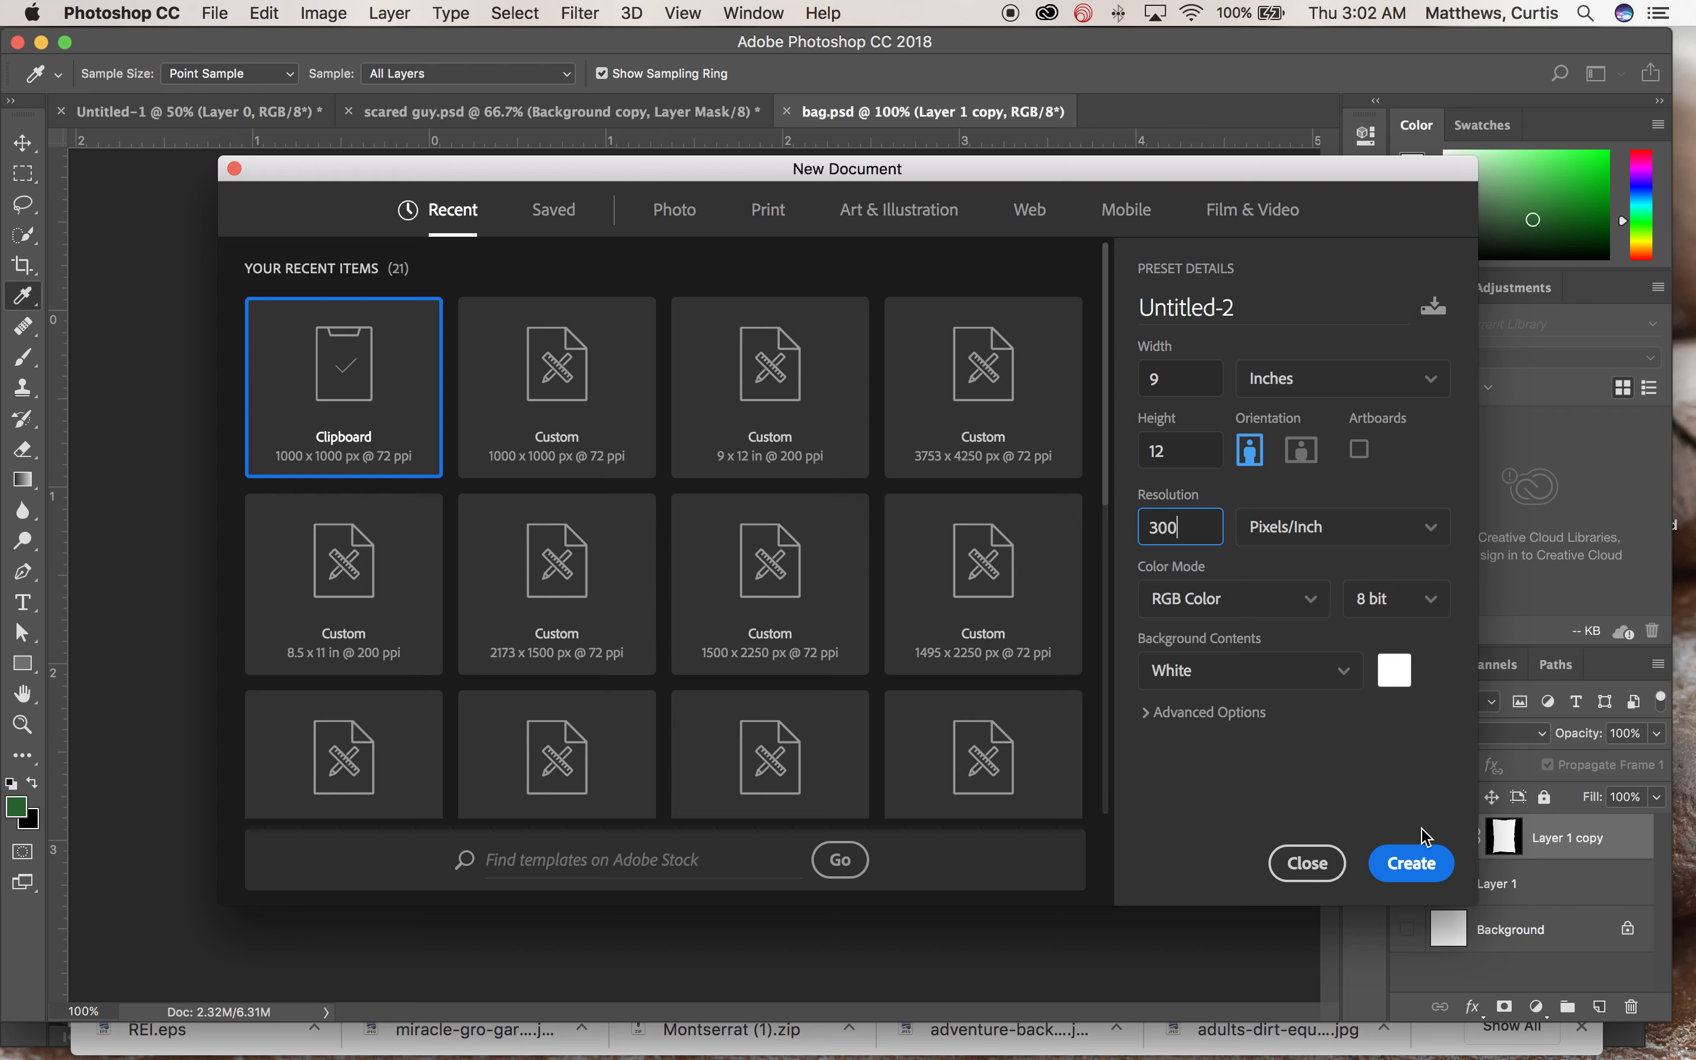
{"action": "left_click", "coordinate": [1411, 864]}
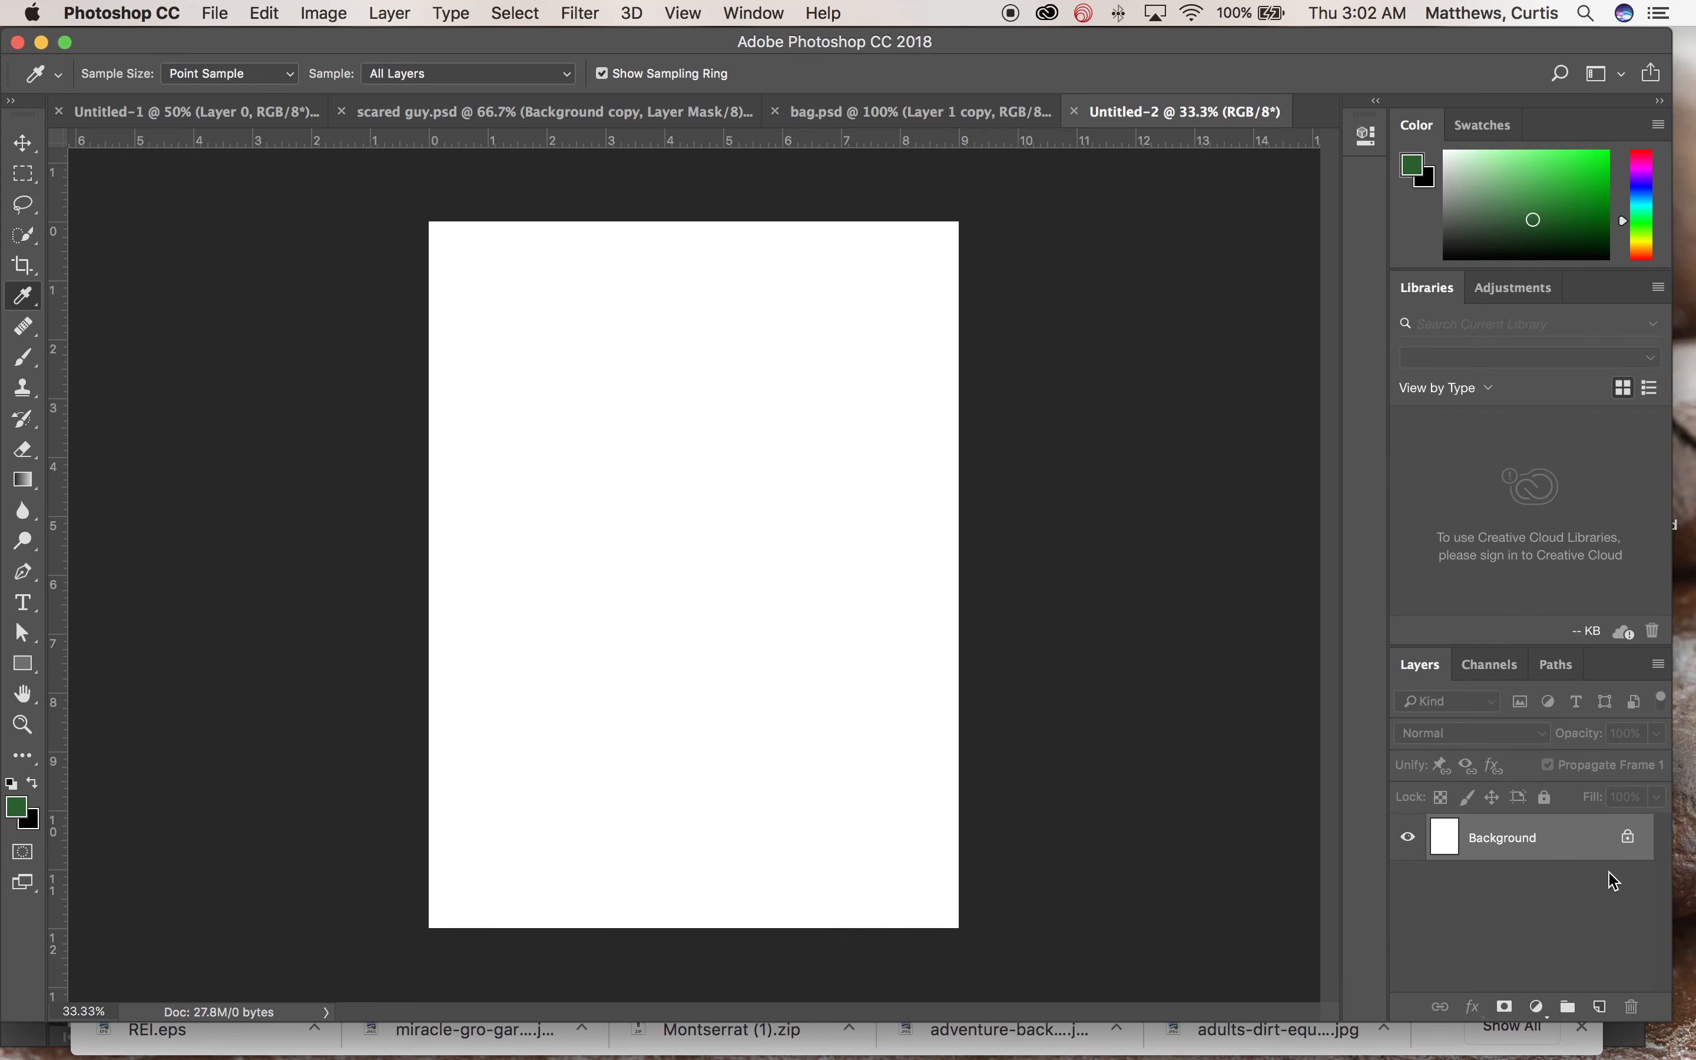
Step: Add a new empty layer above the background
{"action": "left_click", "coordinate": [1600, 1007]}
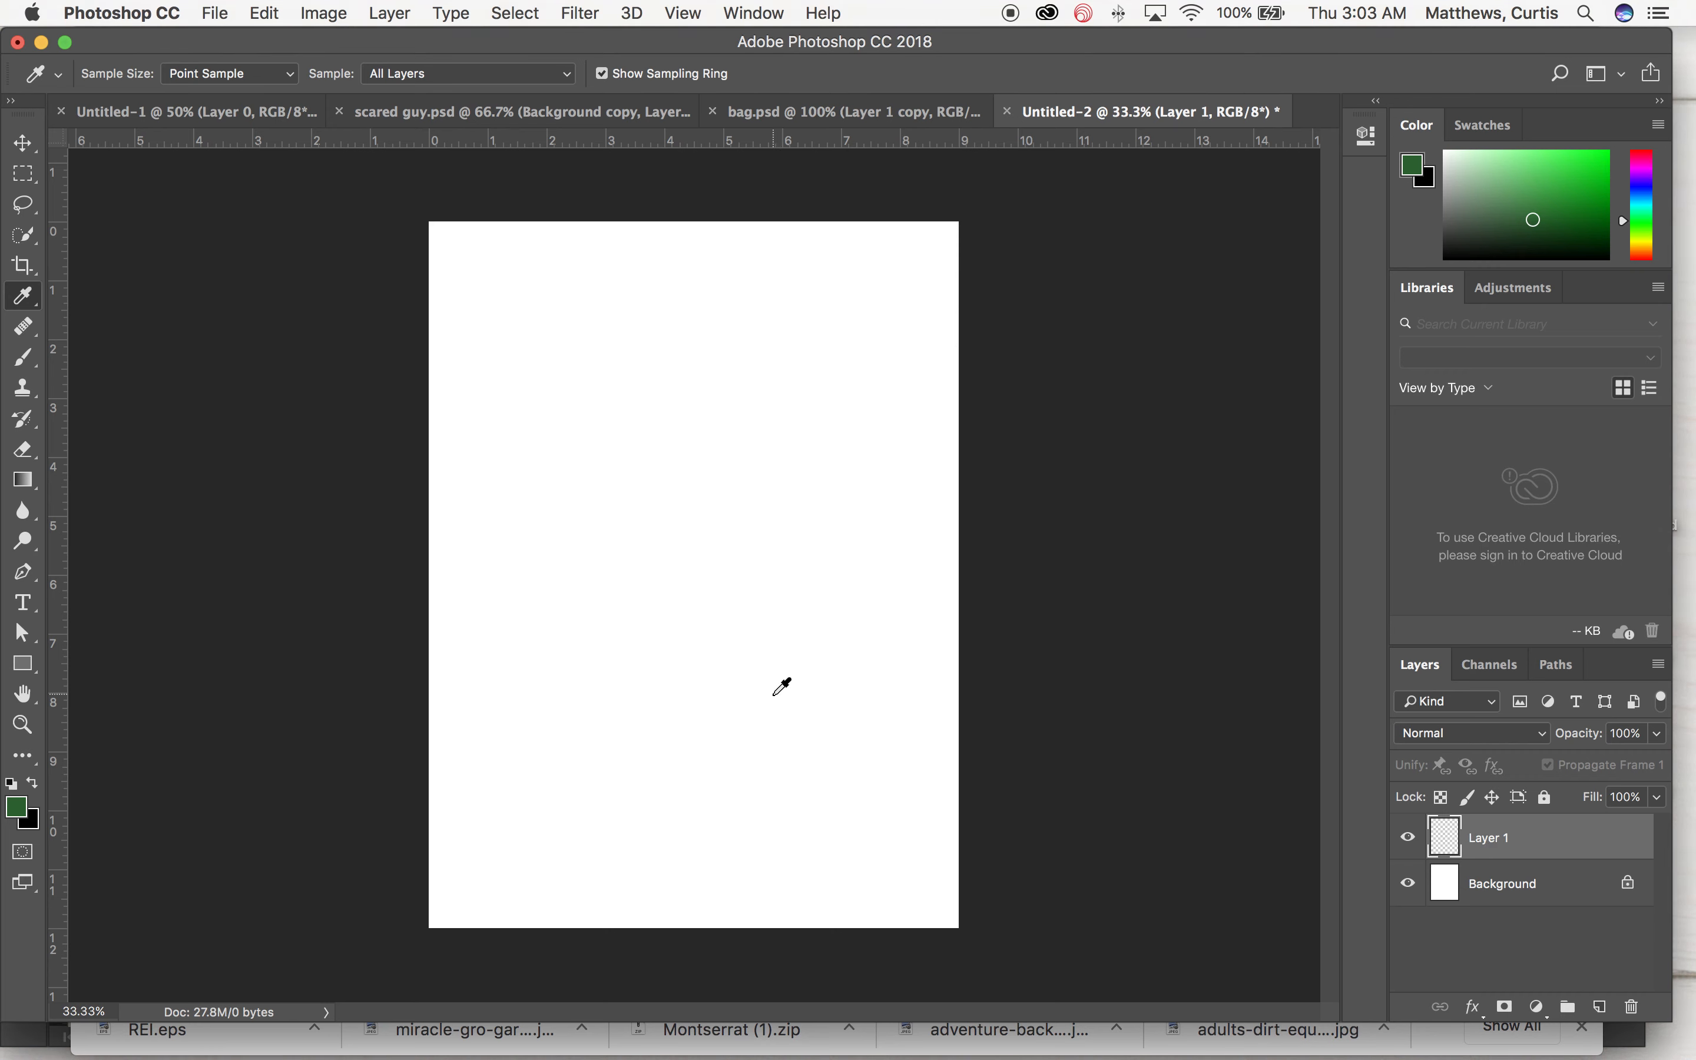
{"action": "left_click", "coordinate": [17, 810]}
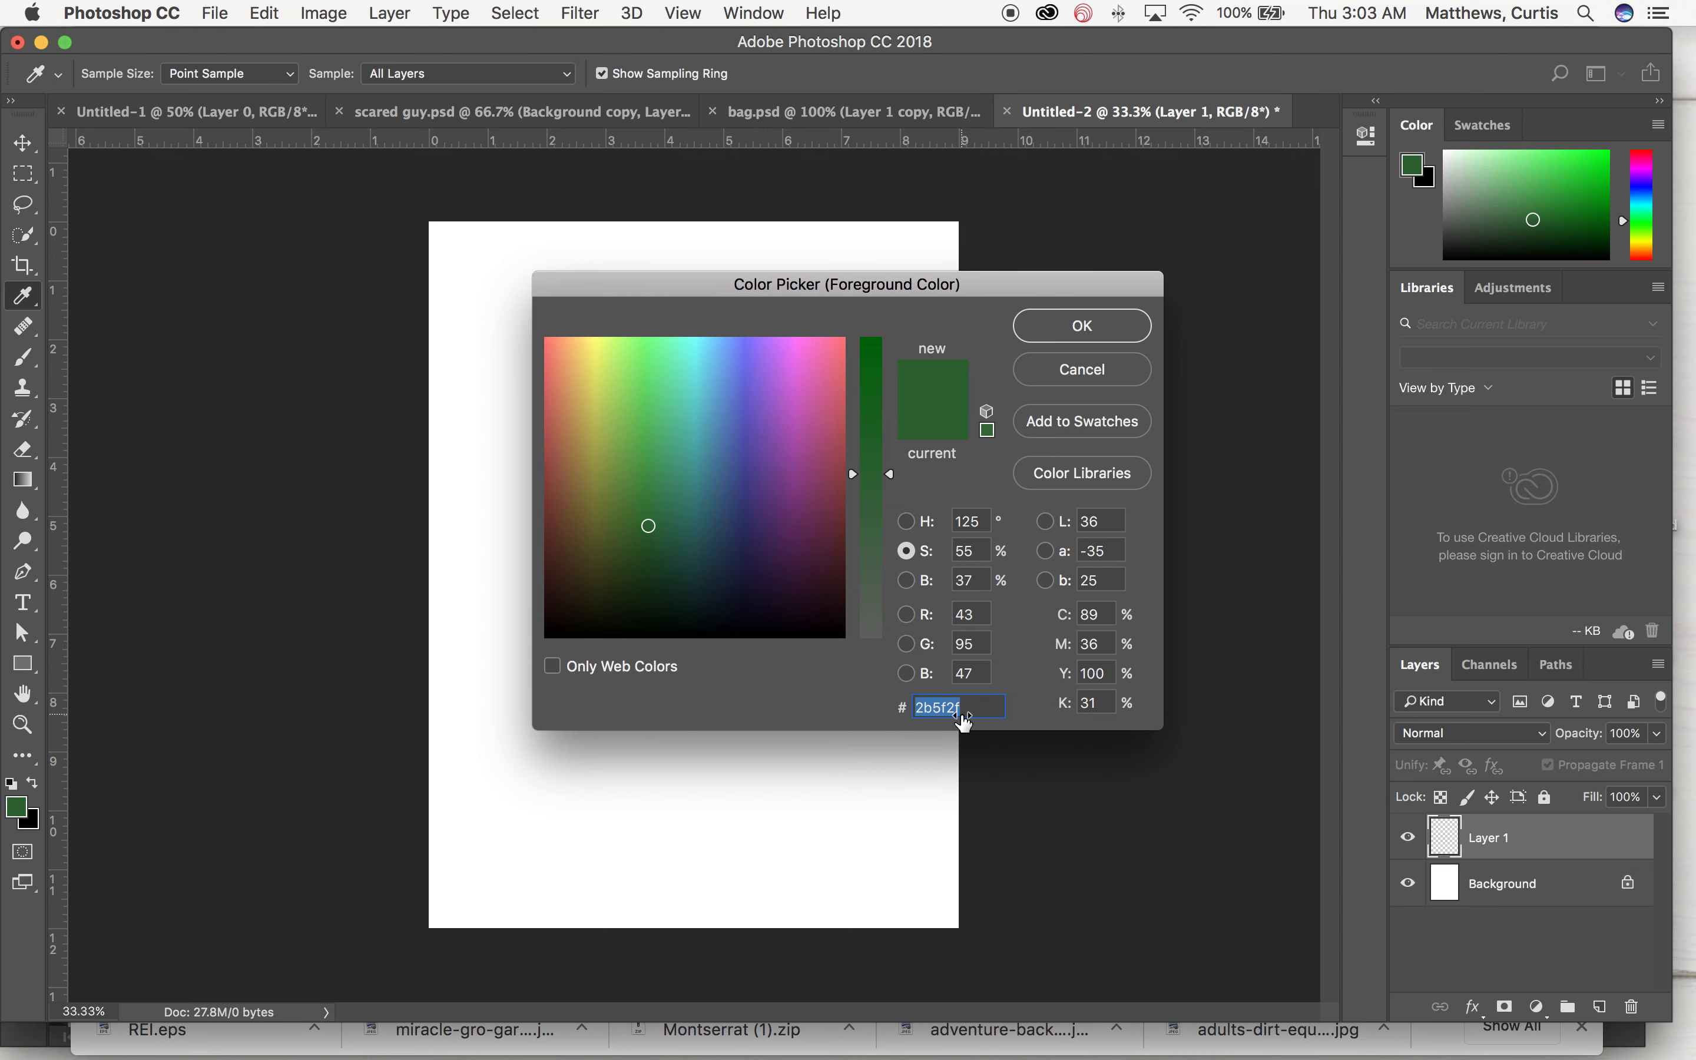
{"action": "left_click", "coordinate": [1059, 328]}
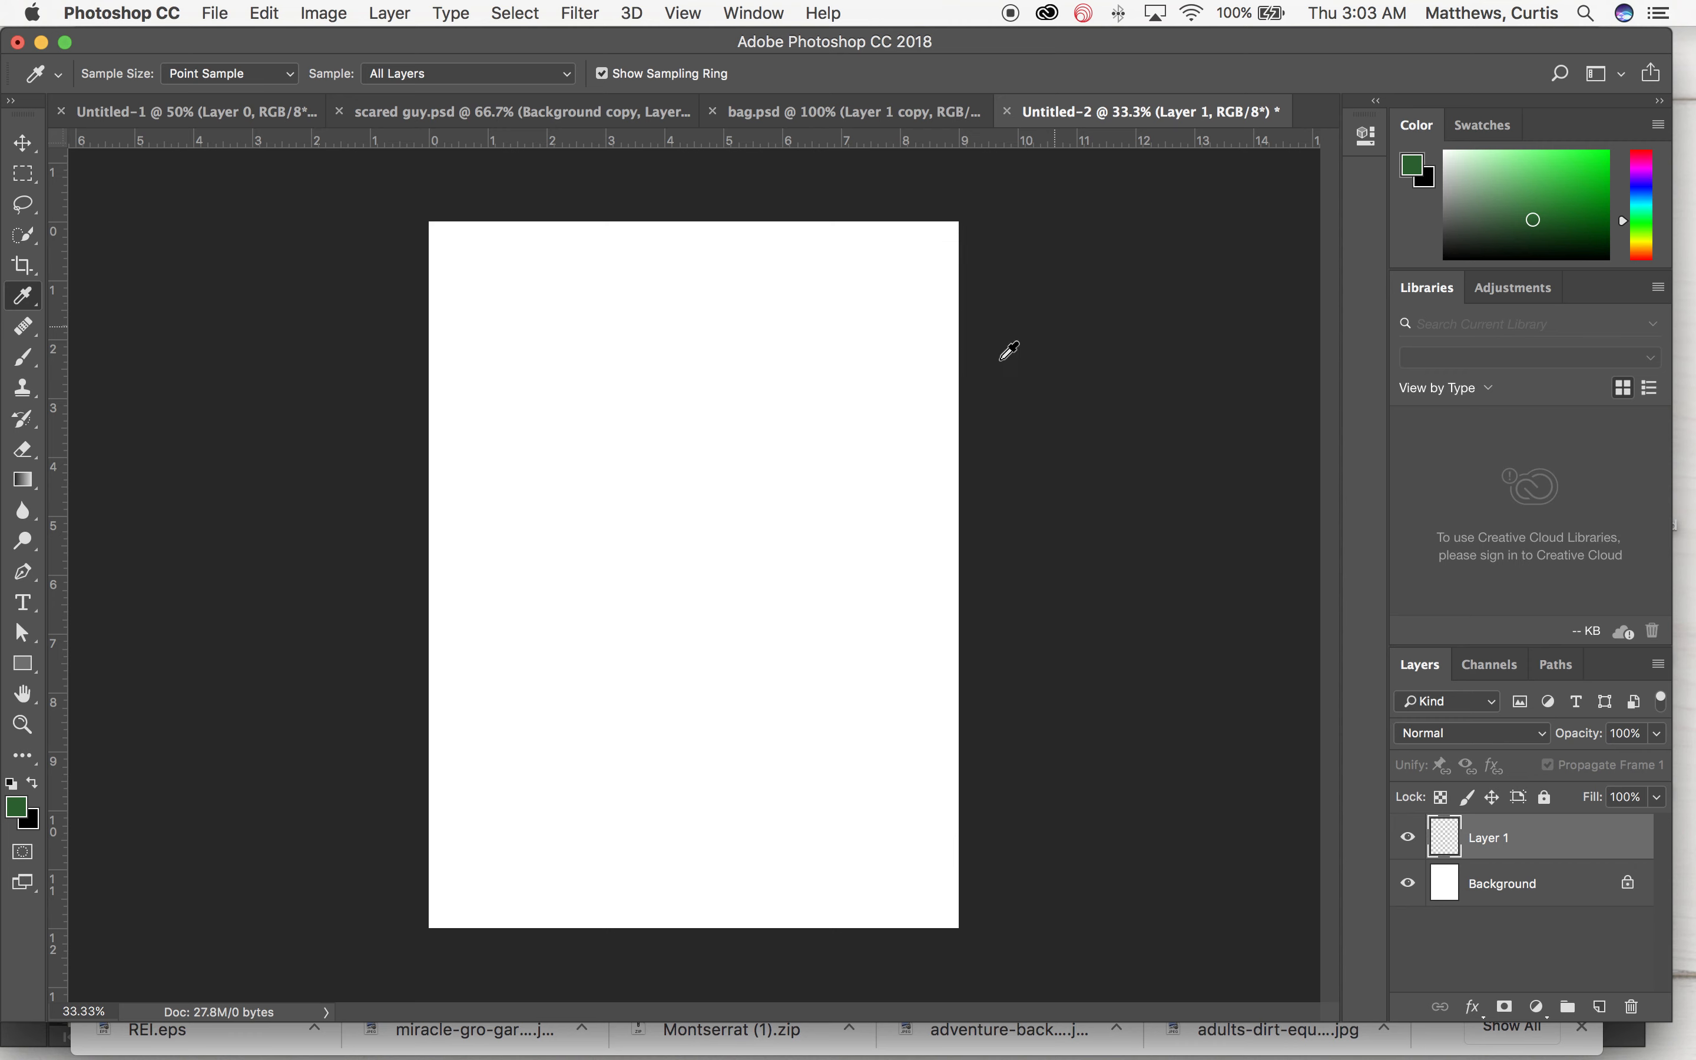
Step: Swap foreground and background colours, then set the foreground colour to 2b5f2f
{"action": "left_click", "coordinate": [35, 785]}
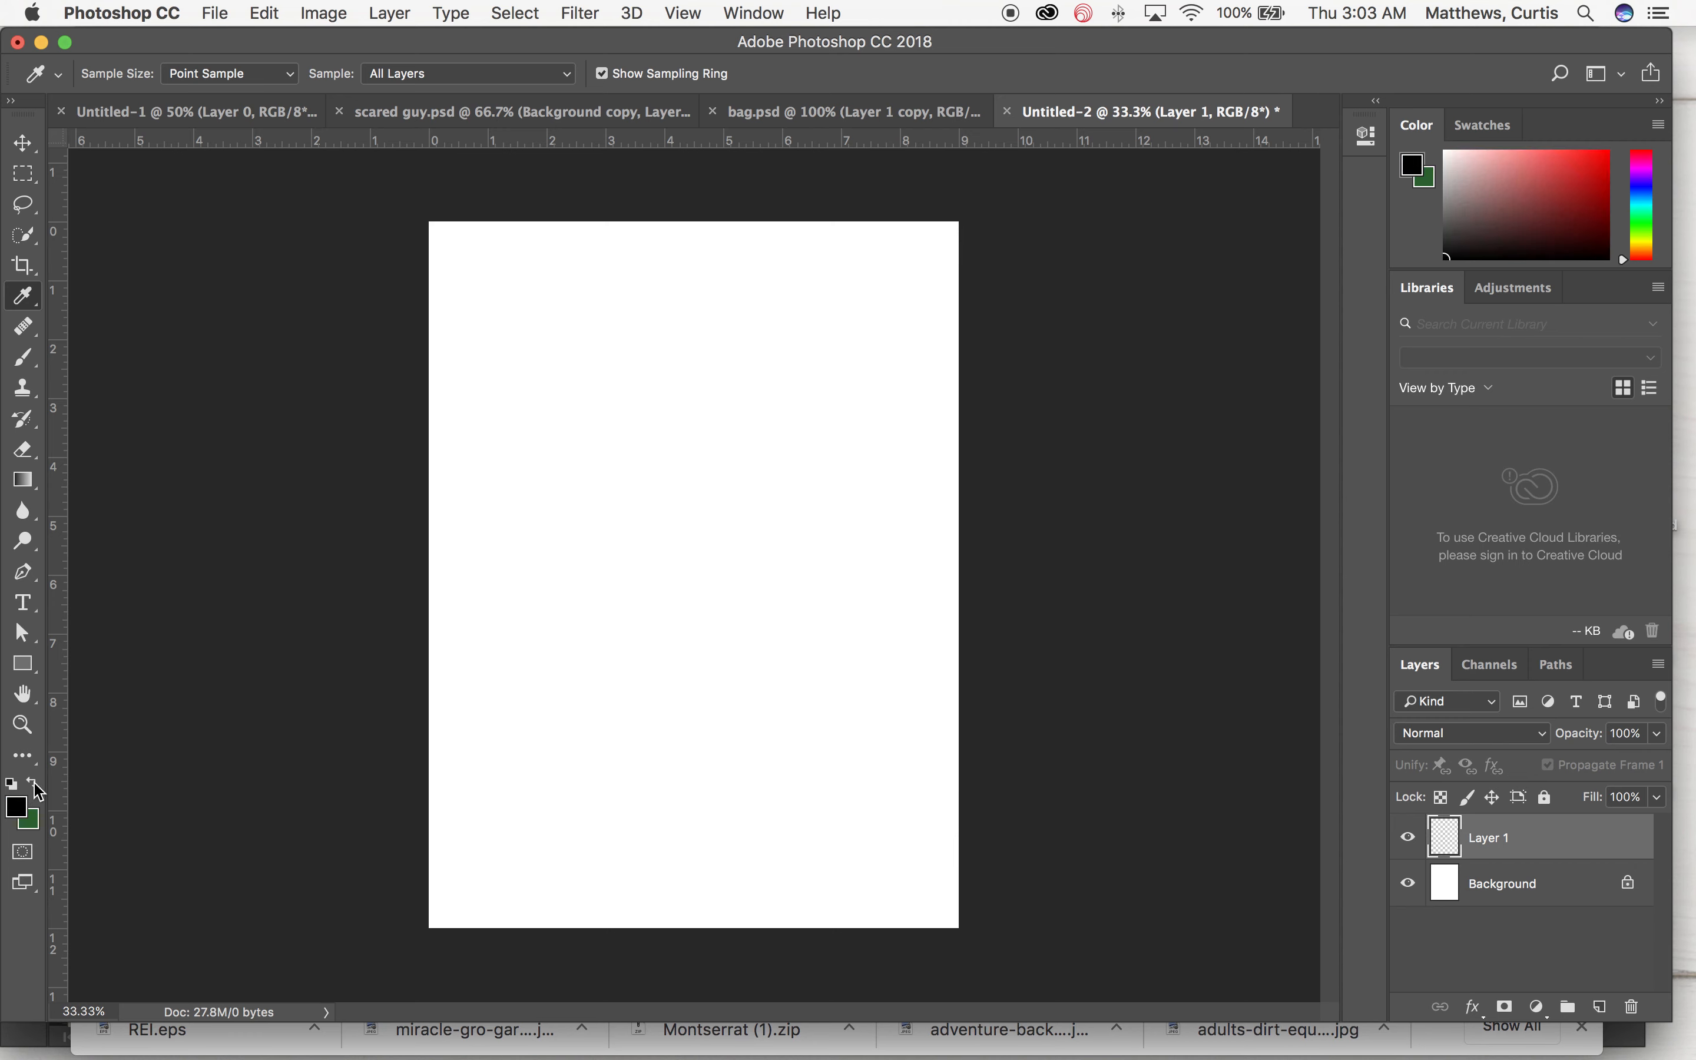
{"action": "left_click", "coordinate": [18, 810]}
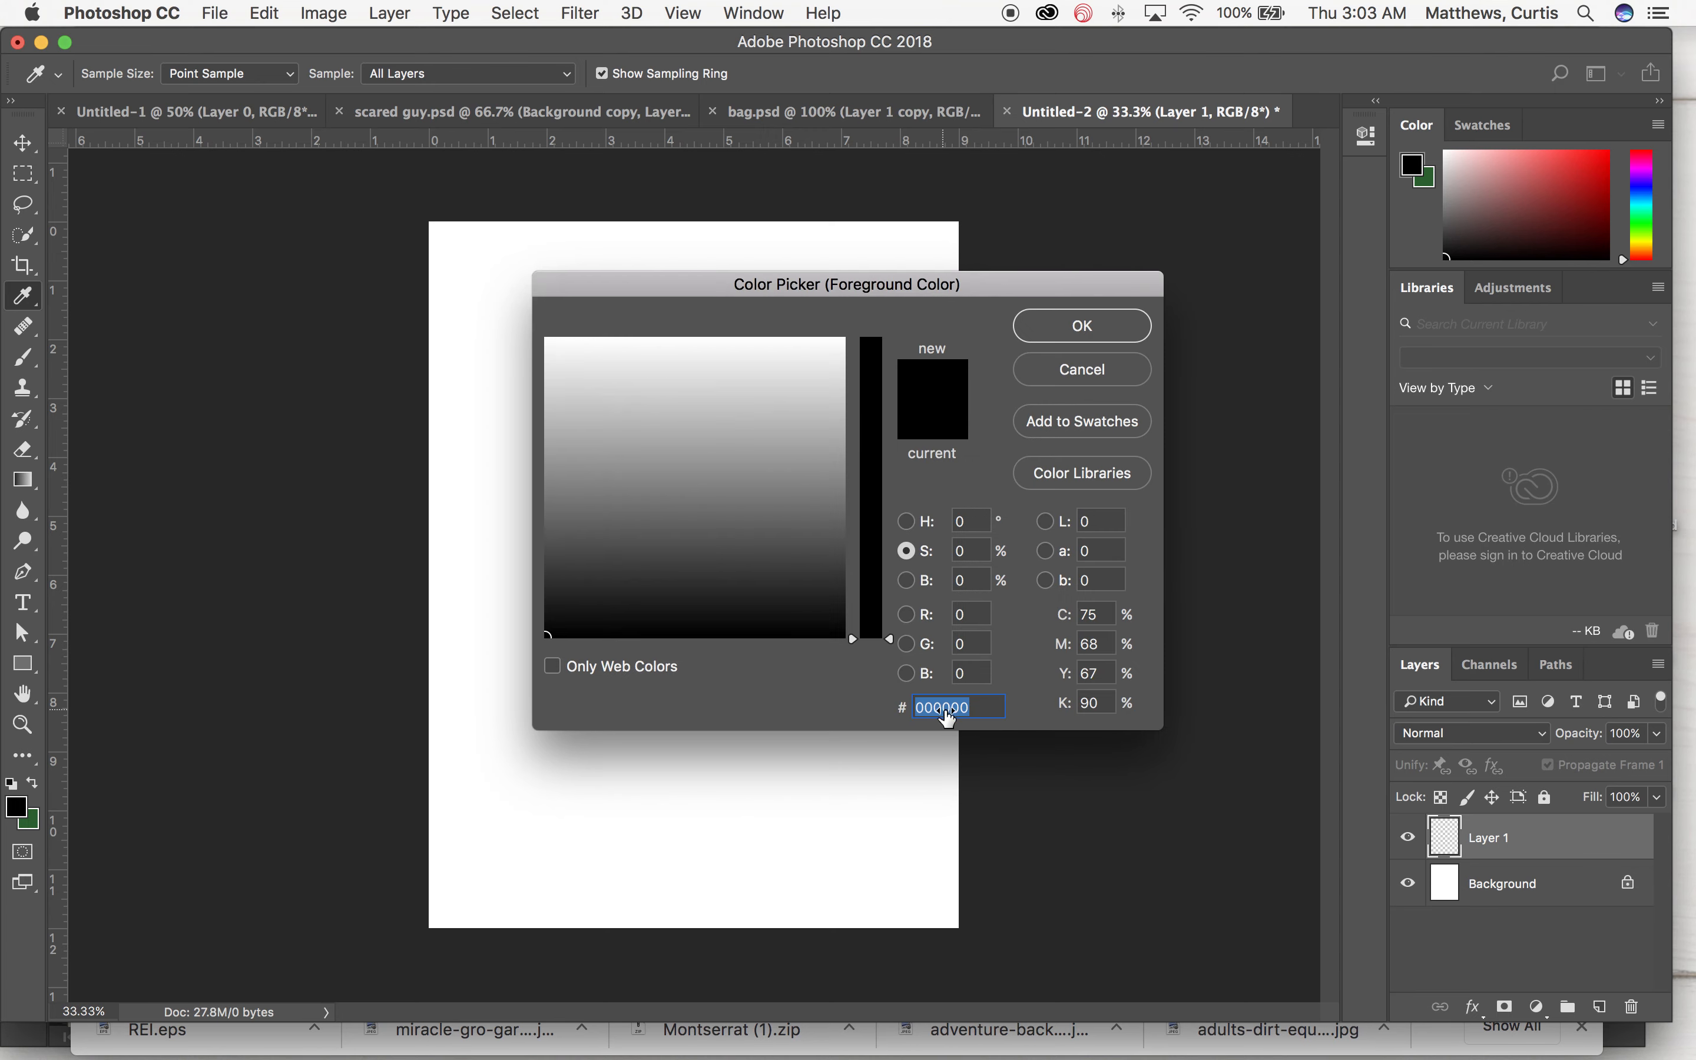
{"action": "type", "text": "2b5f2f"}
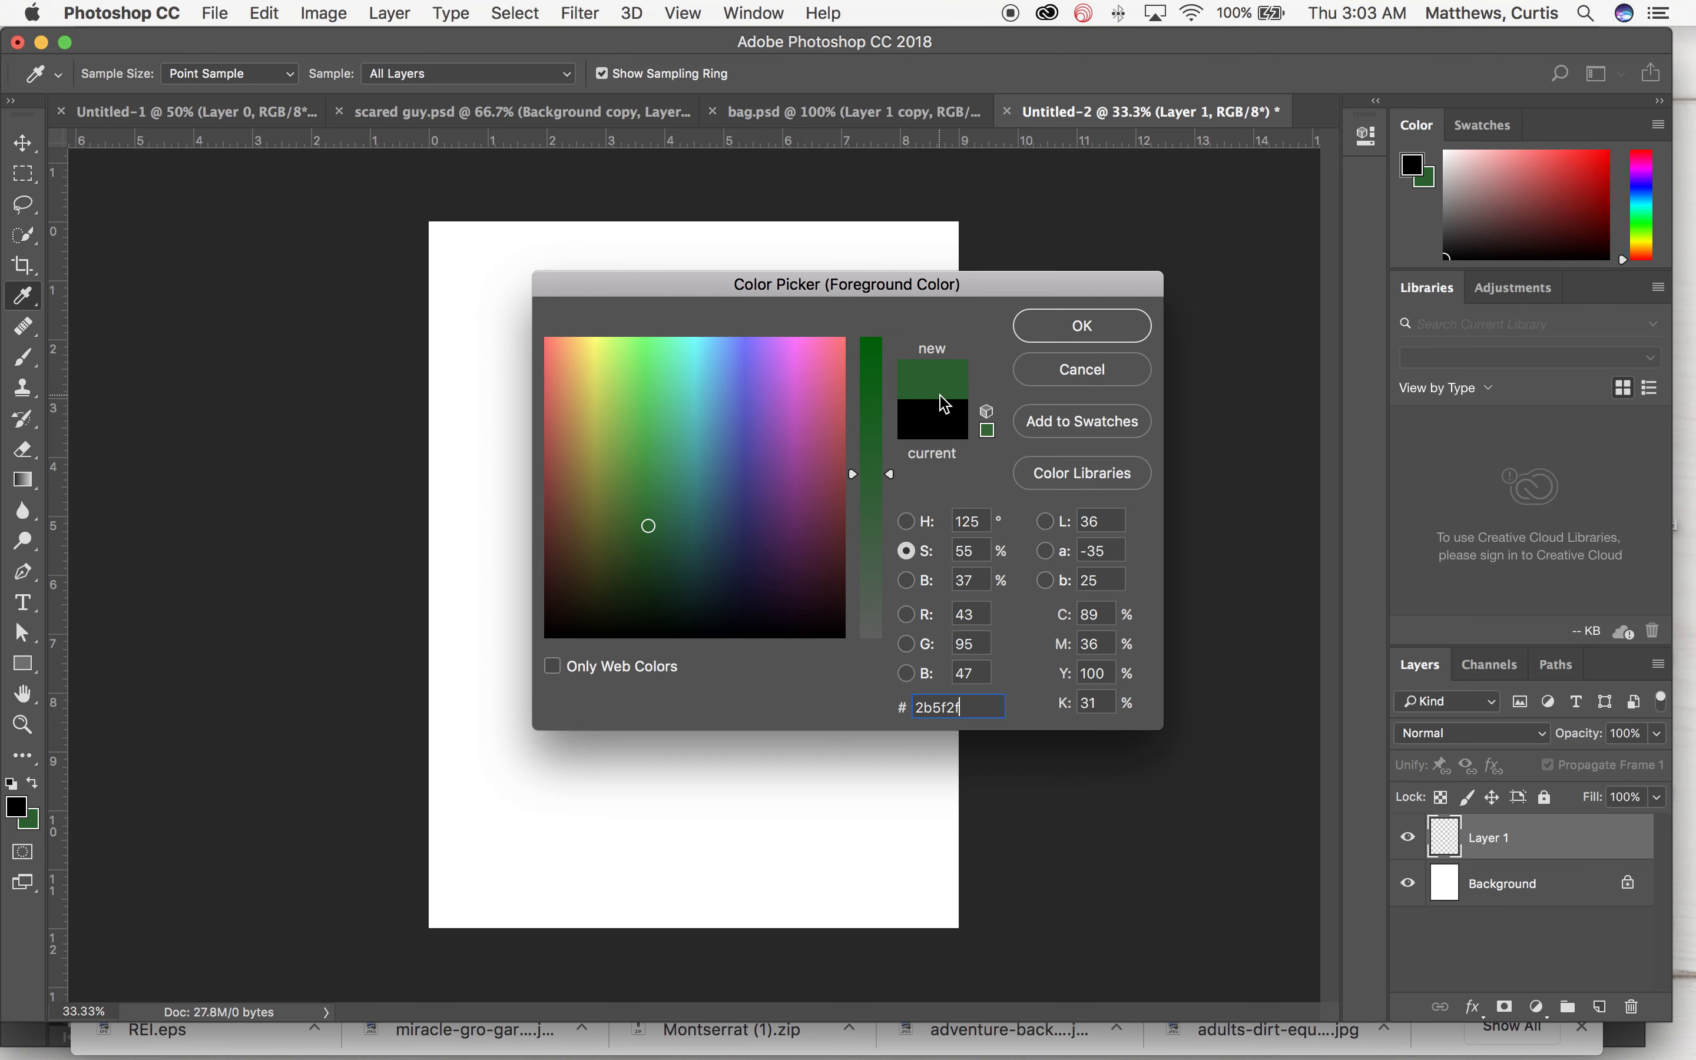
{"action": "left_click", "coordinate": [1052, 328]}
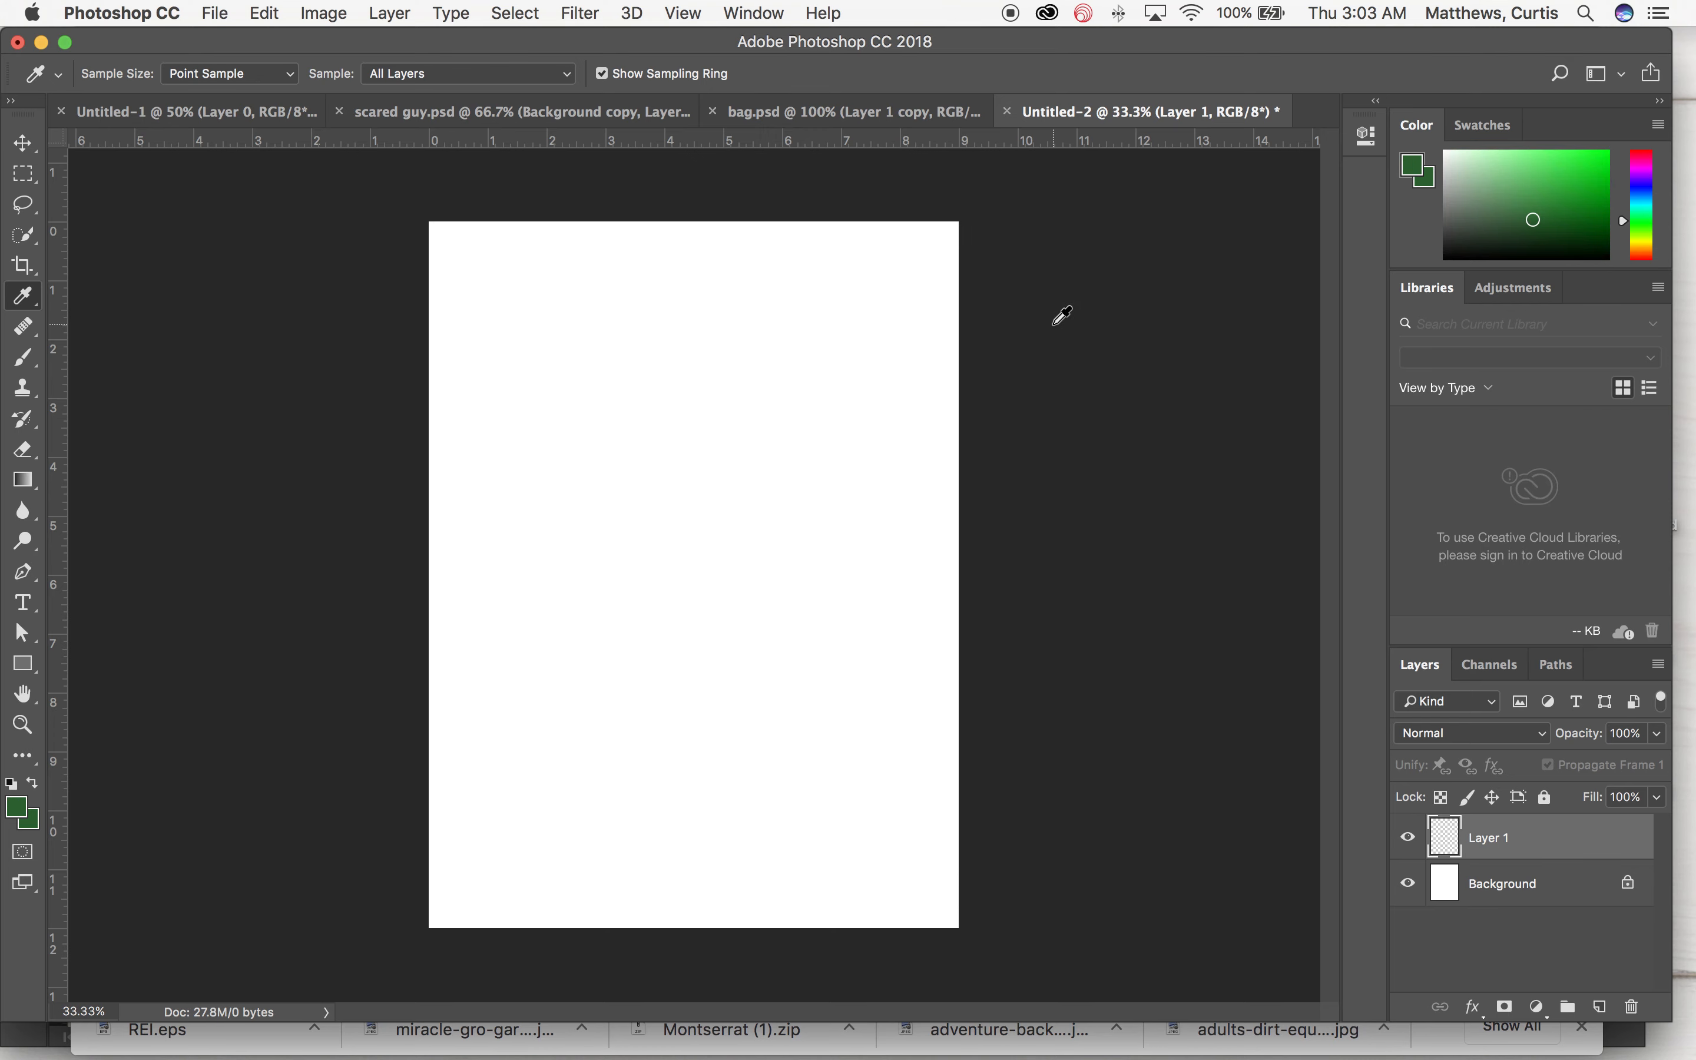
Step: Lighten the foreground colour by raising its brightness to 9eca92
{"action": "left_click", "coordinate": [21, 813]}
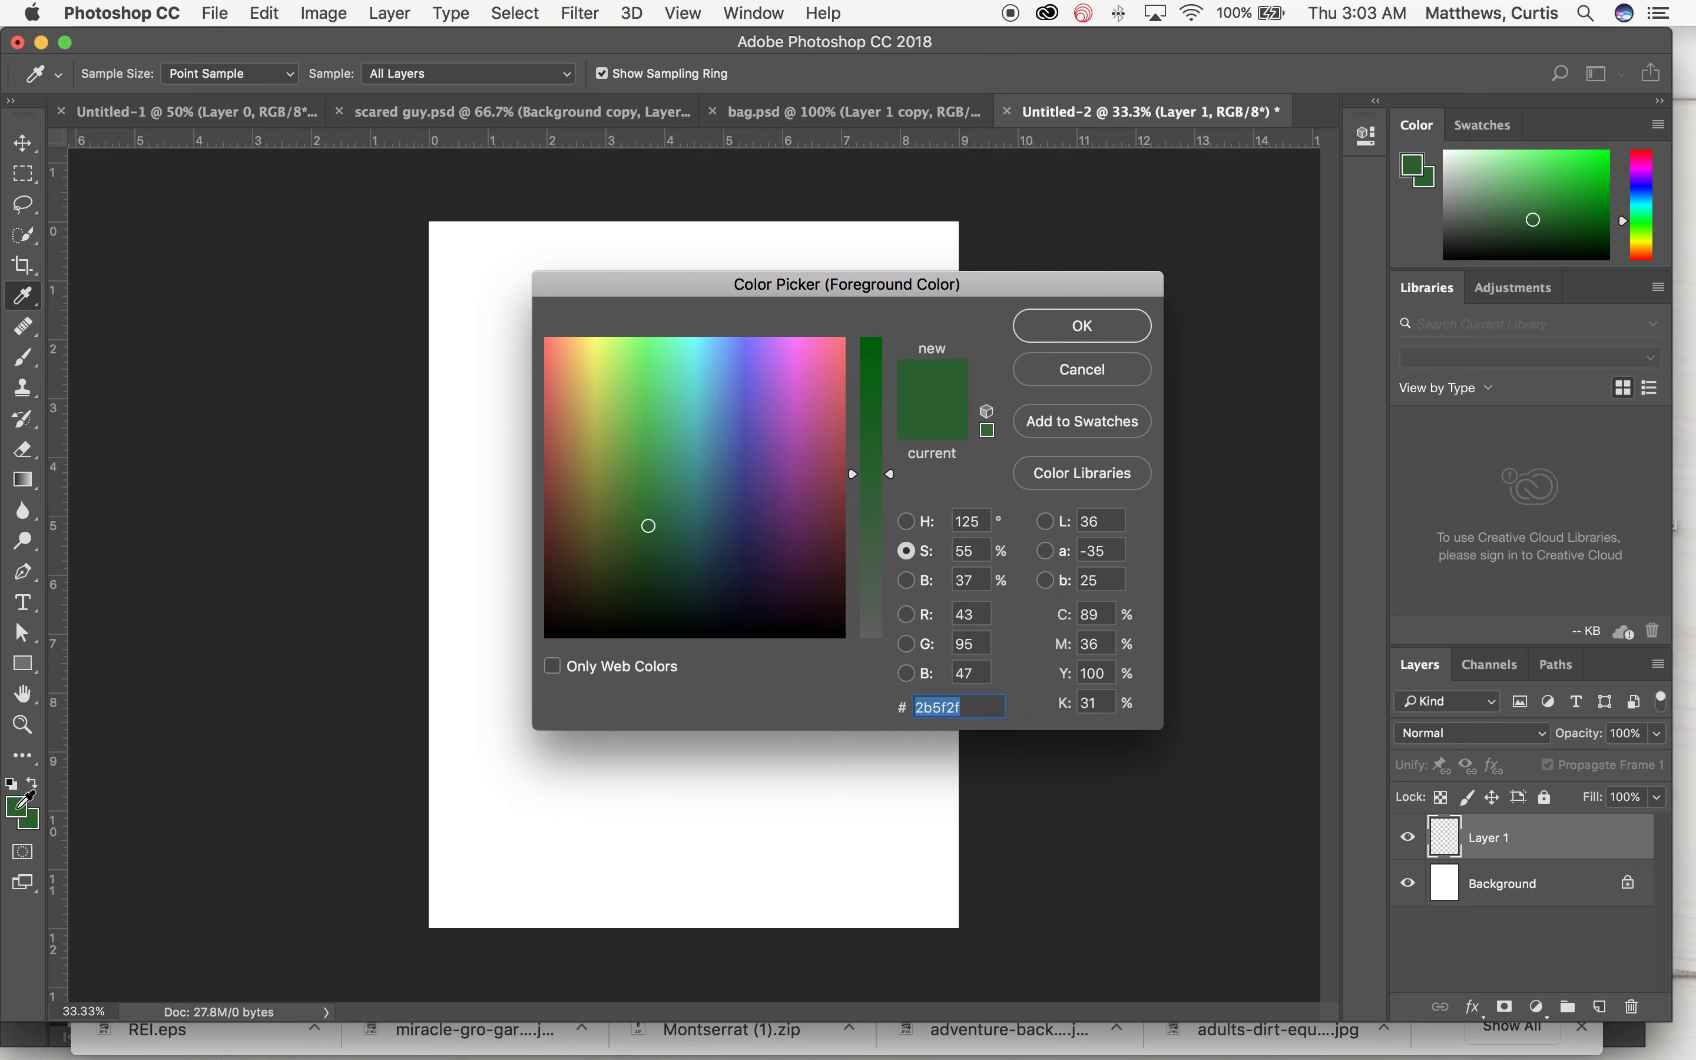
{"action": "left_click", "coordinate": [907, 581]}
{"action": "left_click", "coordinate": [890, 533]}
{"action": "left_click_drag", "start_coordinate": [892, 533], "coordinate": [888, 401]}
{"action": "left_click_drag", "start_coordinate": [645, 478], "coordinate": [634, 554]}
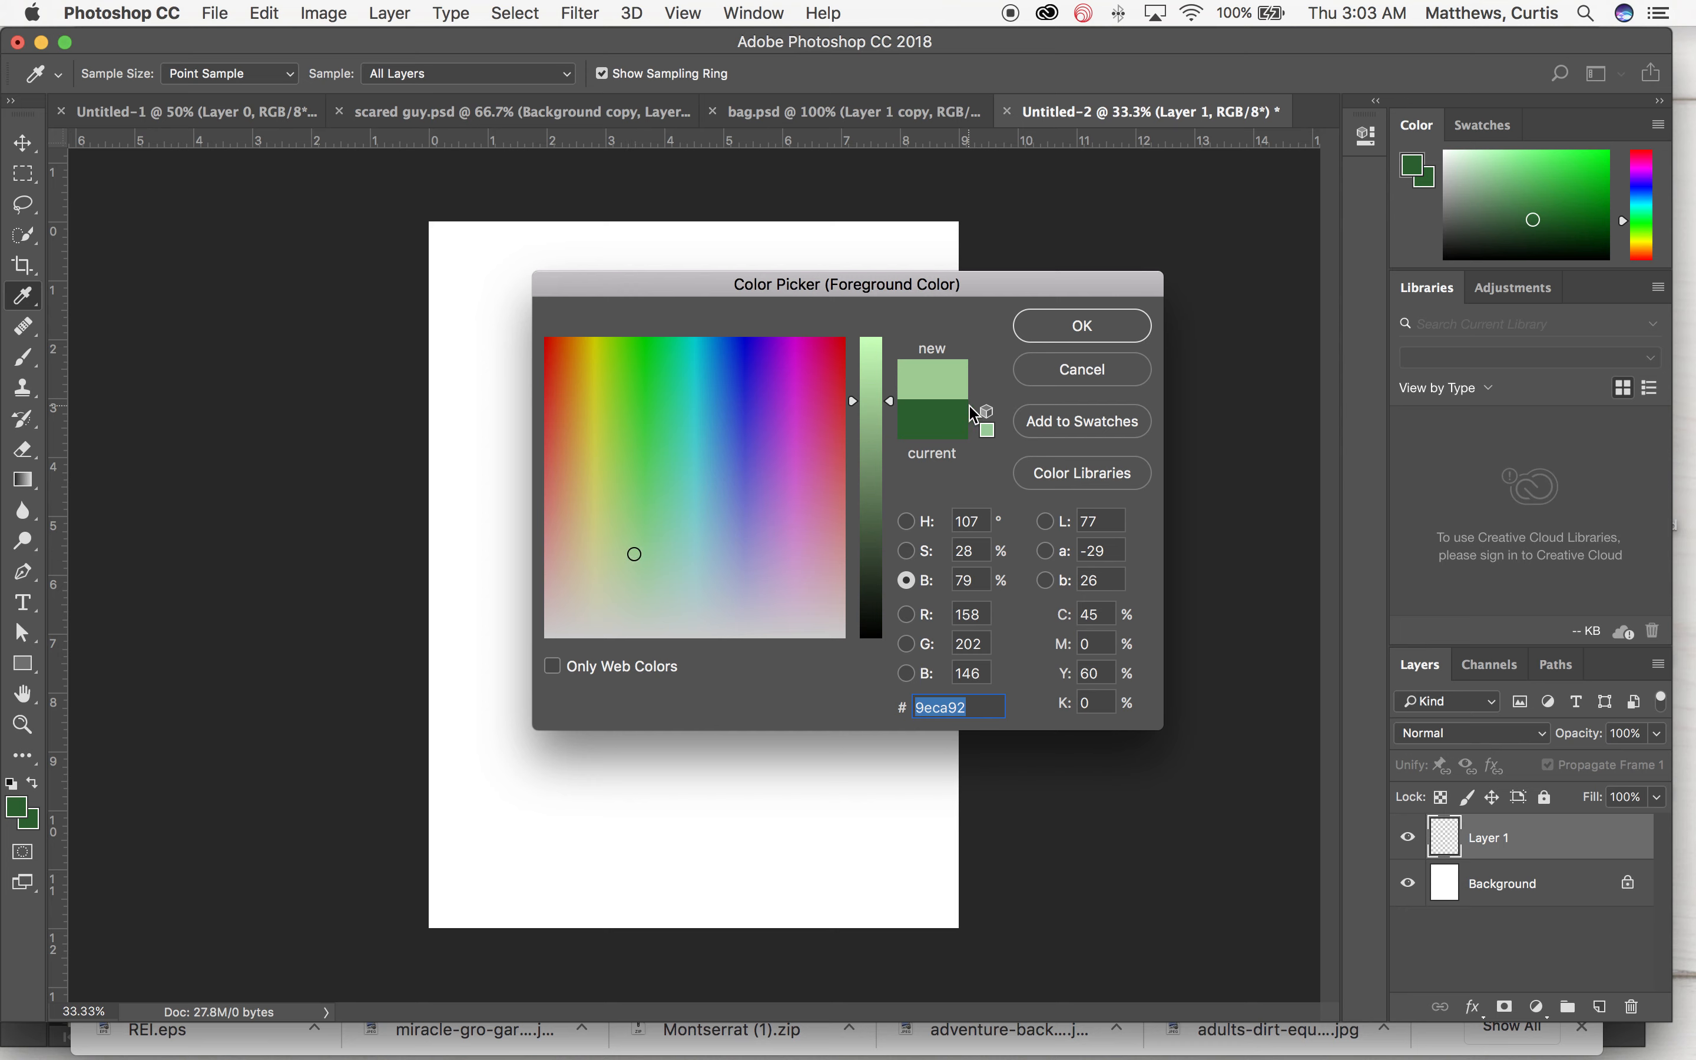
{"action": "left_click", "coordinate": [1062, 336]}
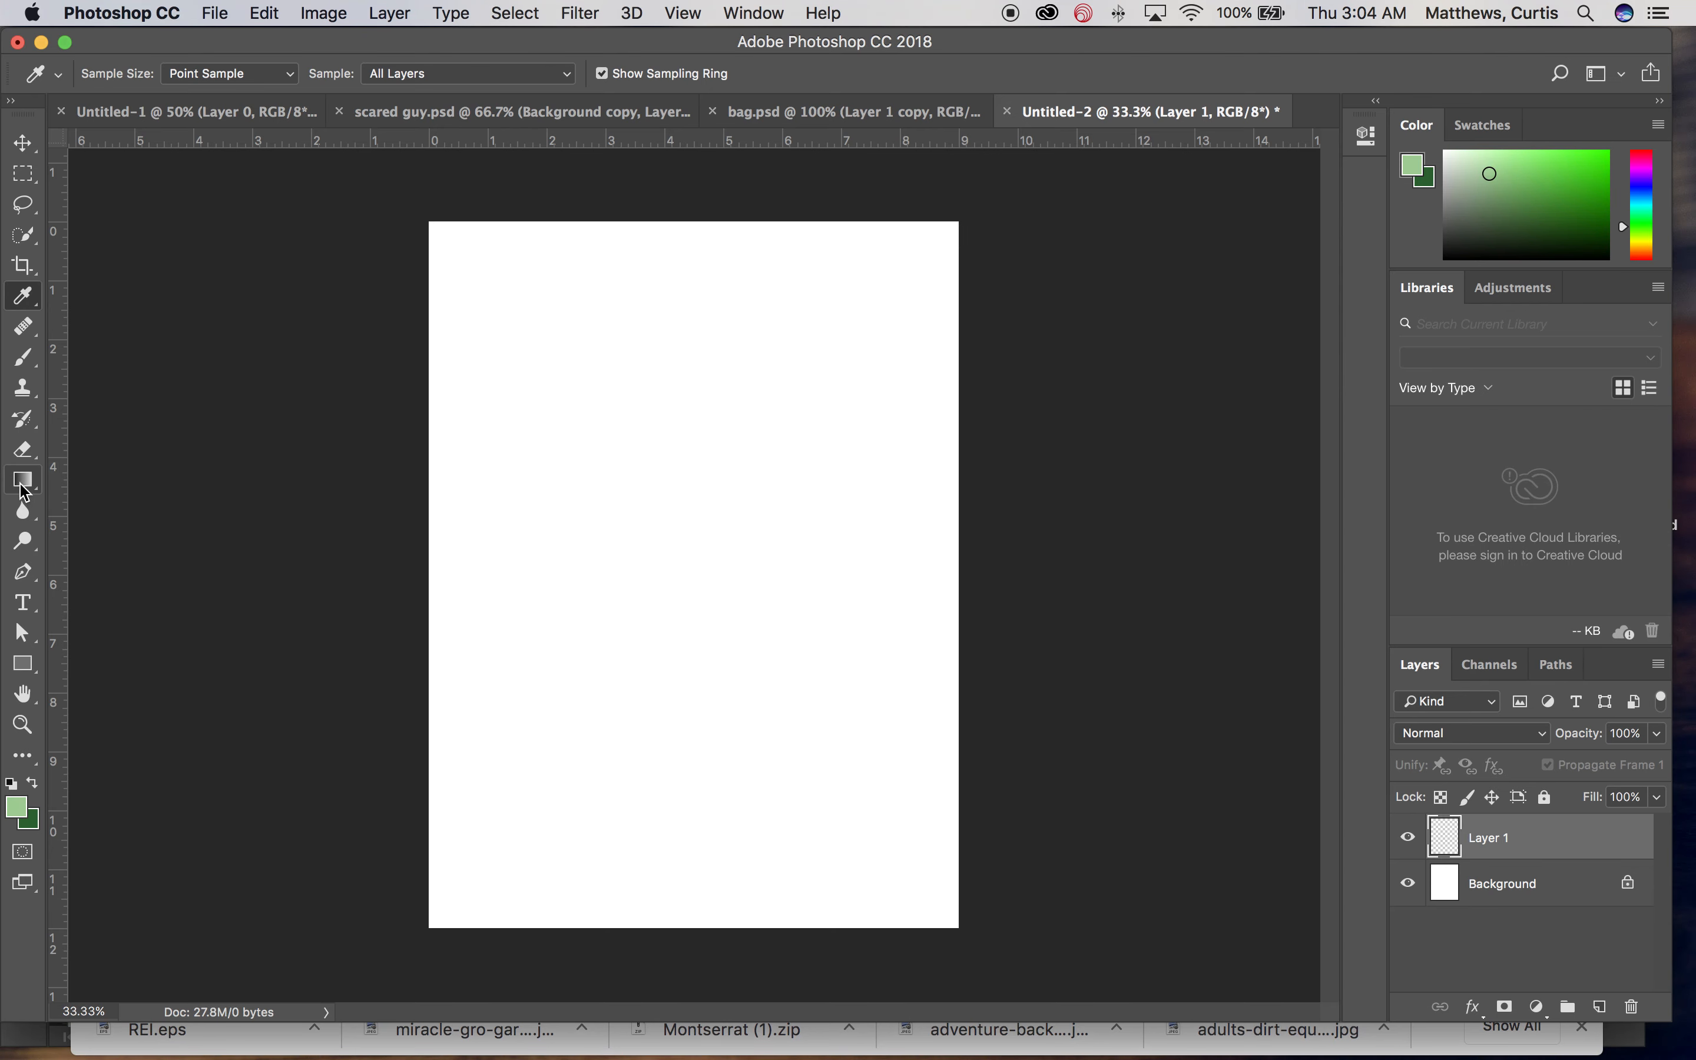
Step: Pick the Gradient tool, then select all and fill the new layer with the light green
{"action": "left_click", "coordinate": [23, 481]}
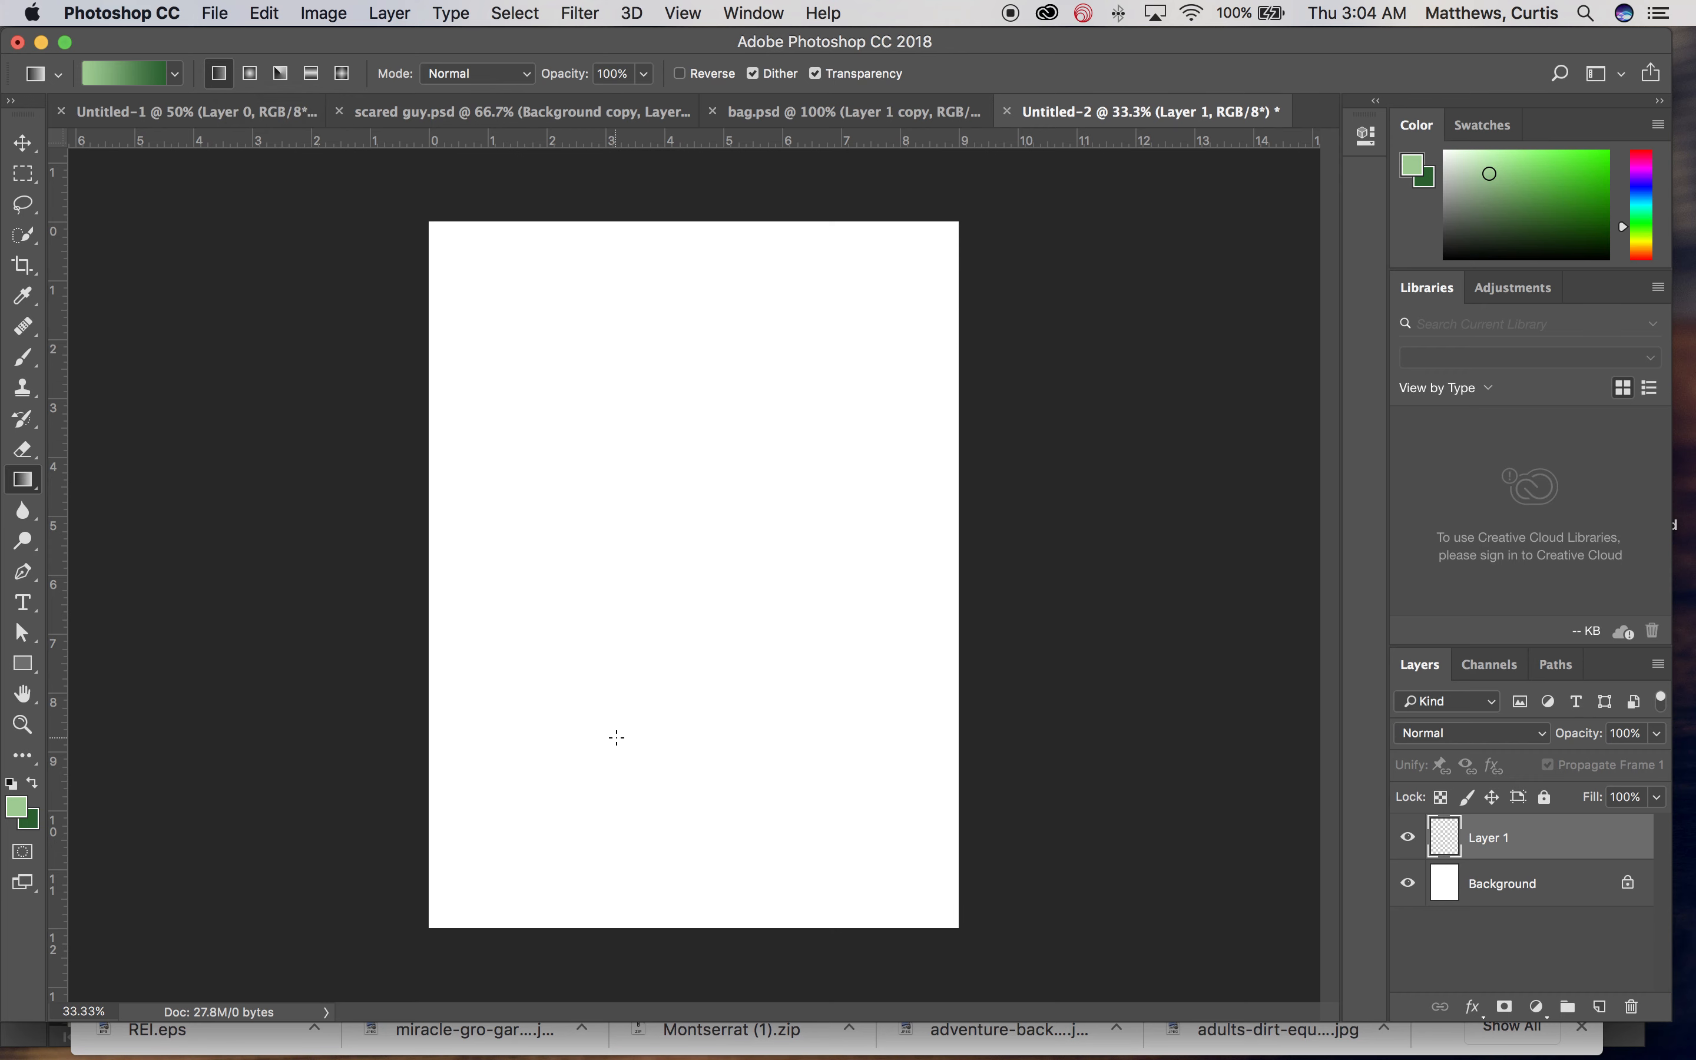
{"action": "key", "text": "super+a"}
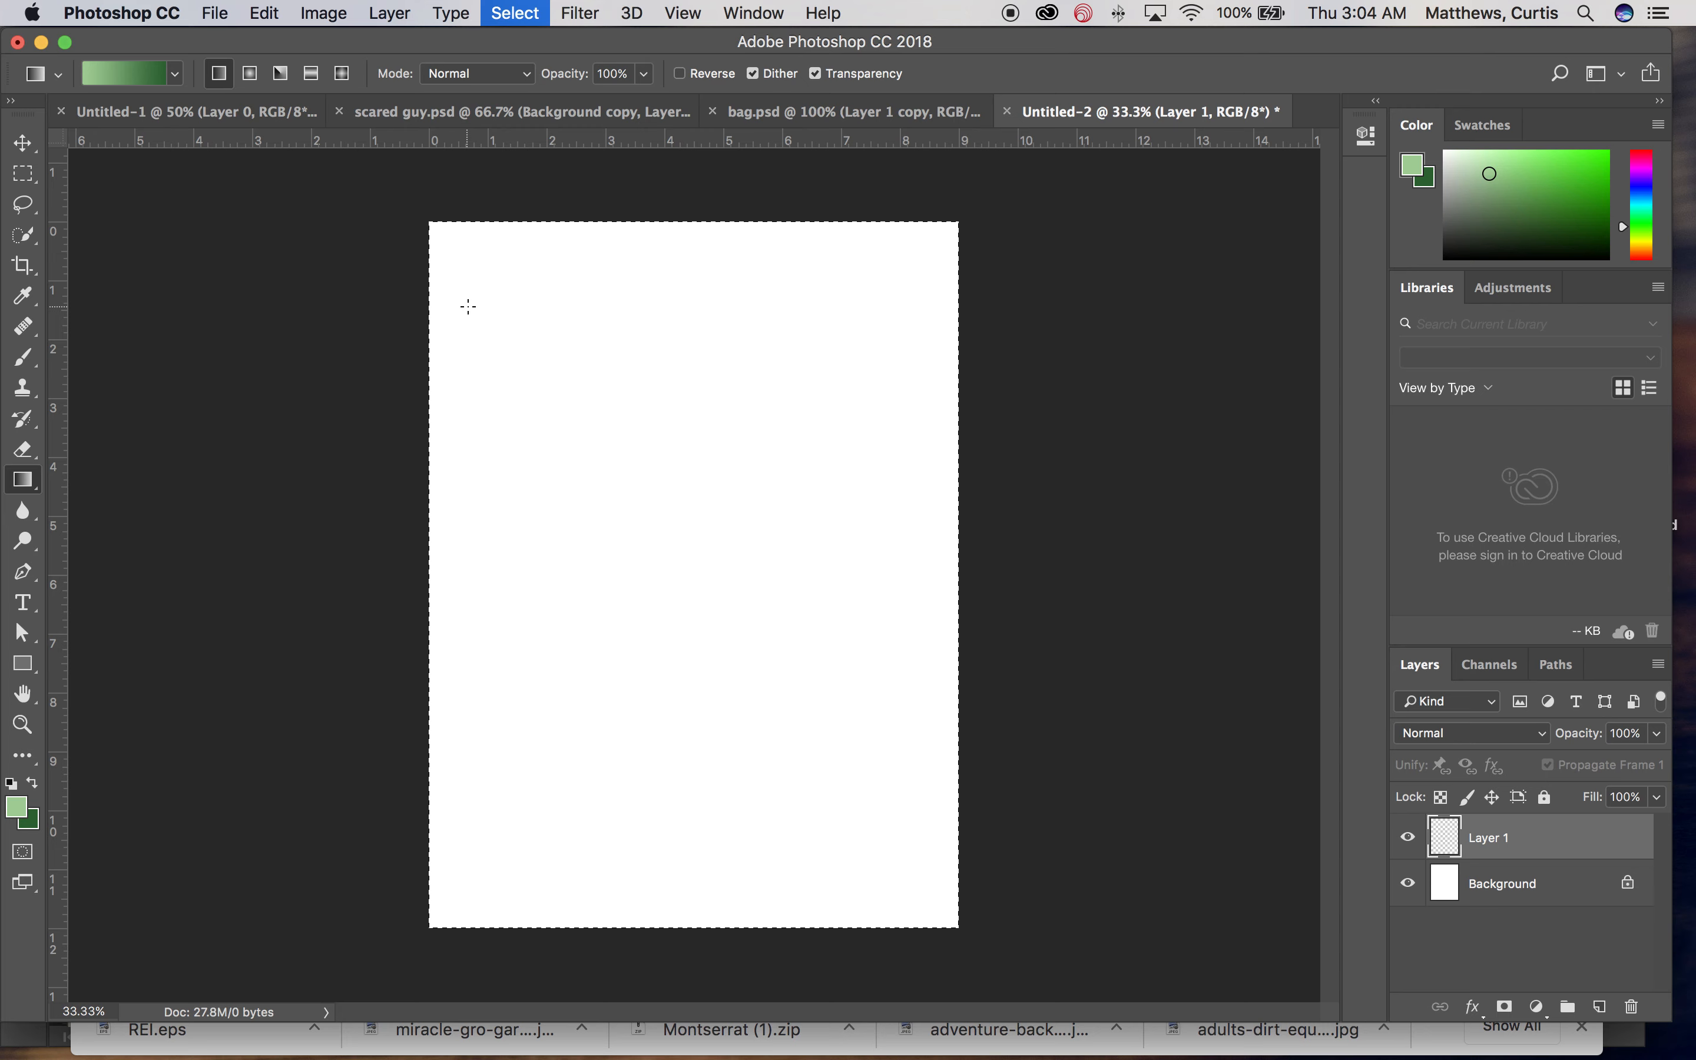
{"action": "key", "text": "alt+BackSpace"}
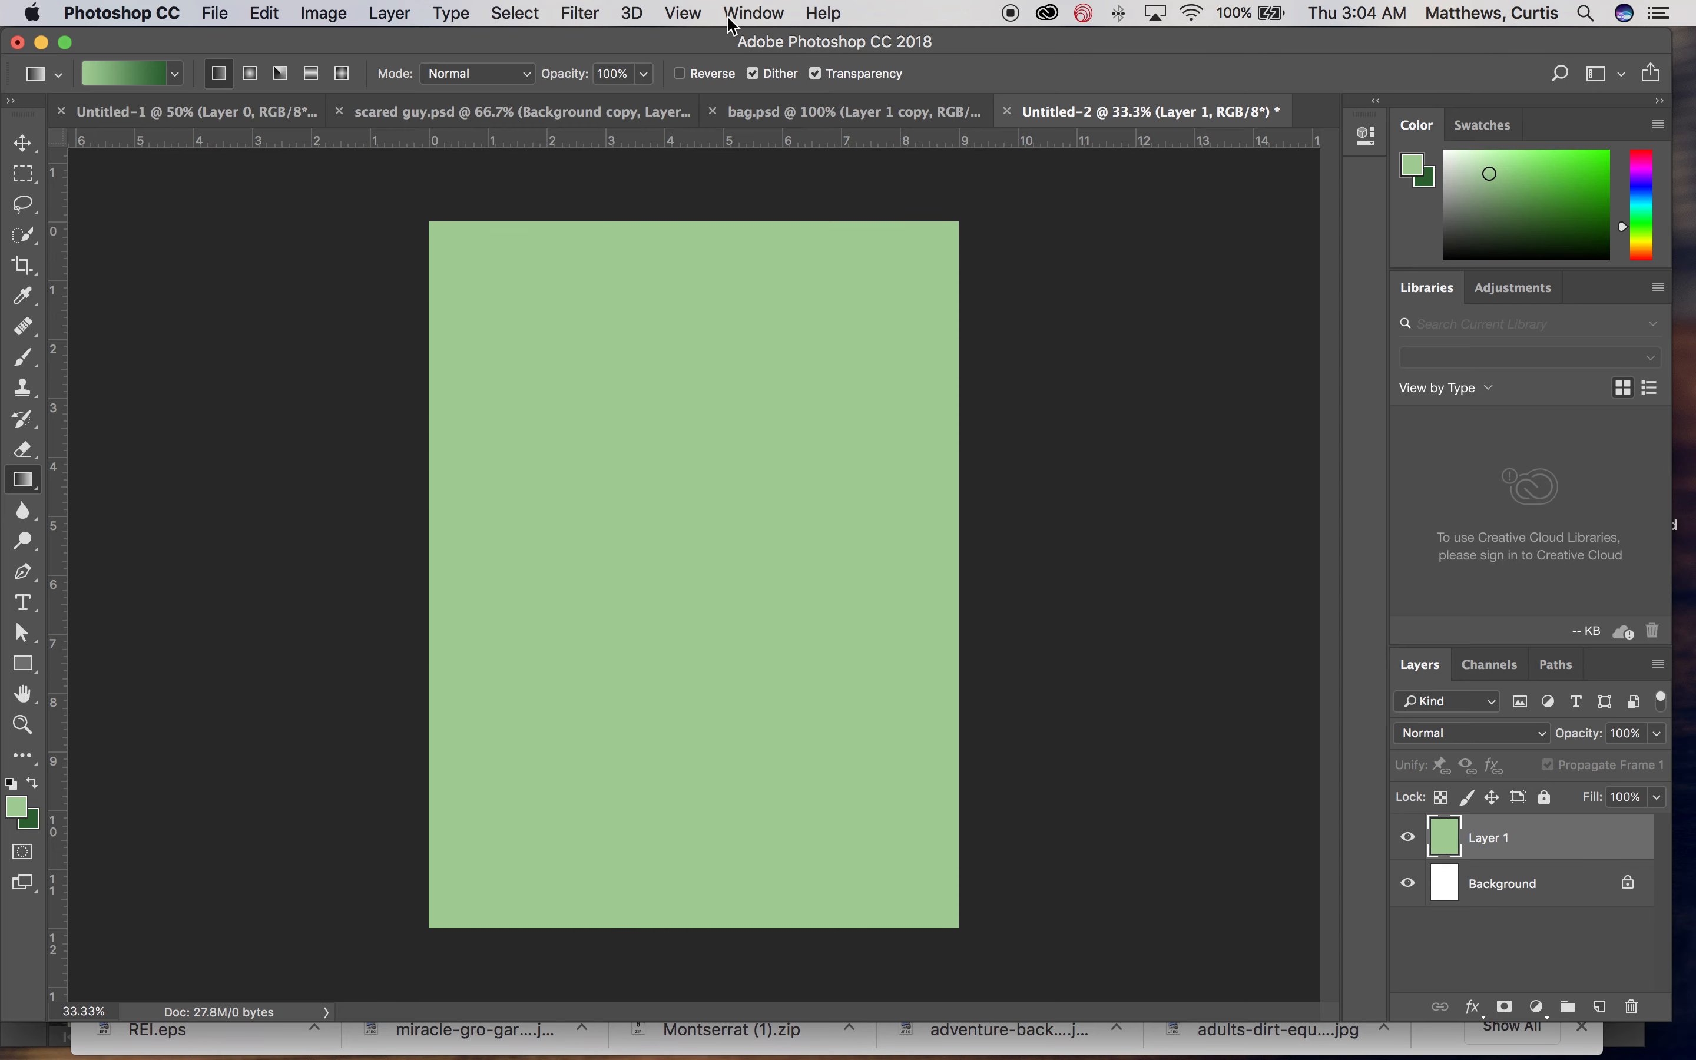
Step: Open the History panel, revert to the Select Canvas state, and deselect
{"action": "left_click", "coordinate": [753, 13]}
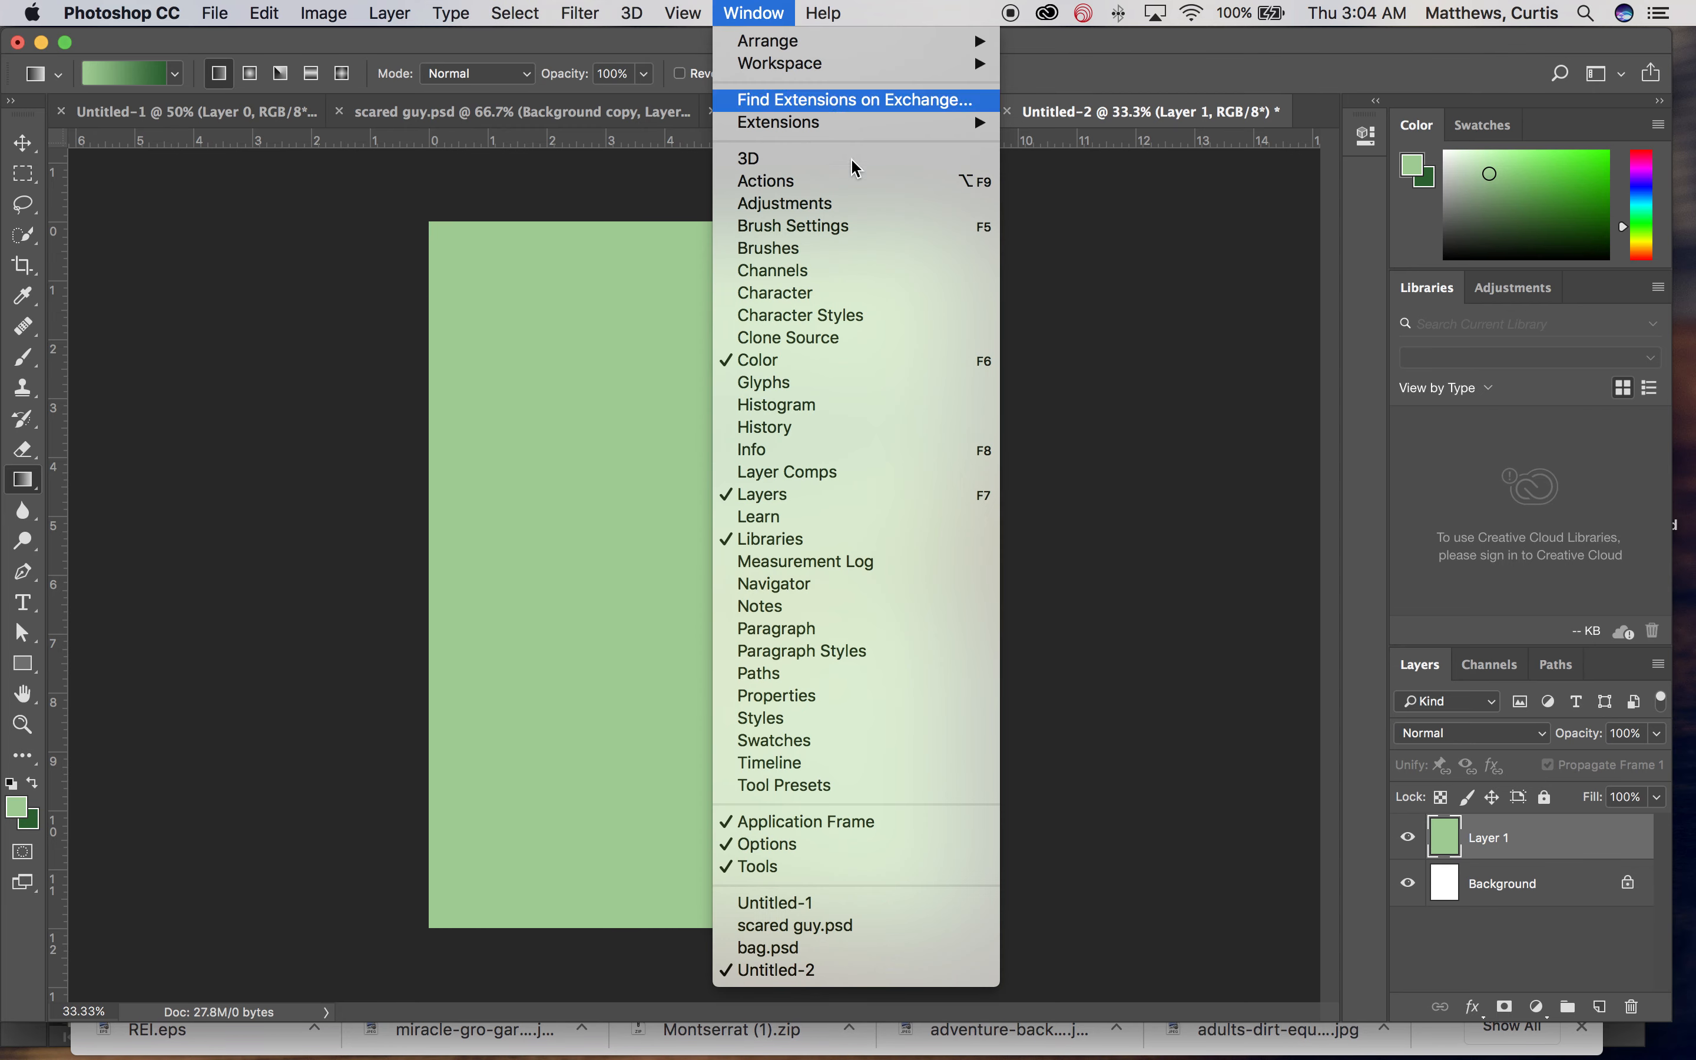
{"action": "left_click", "coordinate": [869, 427]}
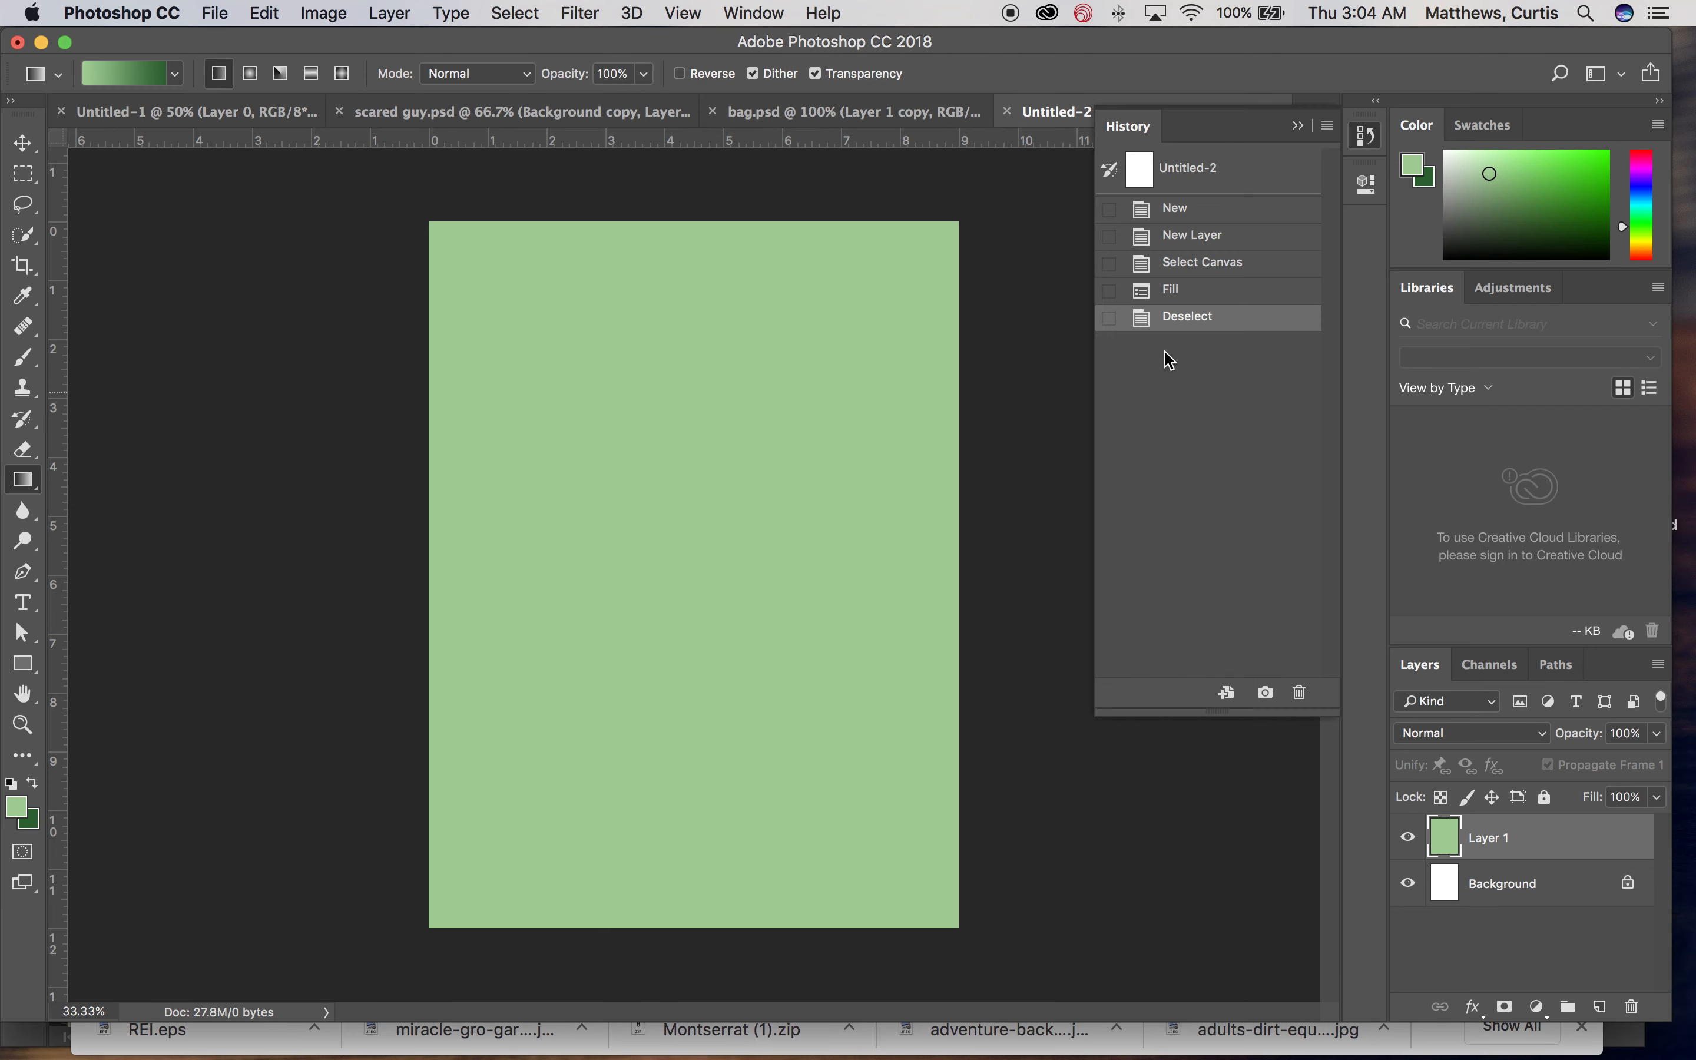
{"action": "left_click", "coordinate": [1192, 289]}
{"action": "left_click", "coordinate": [1206, 263]}
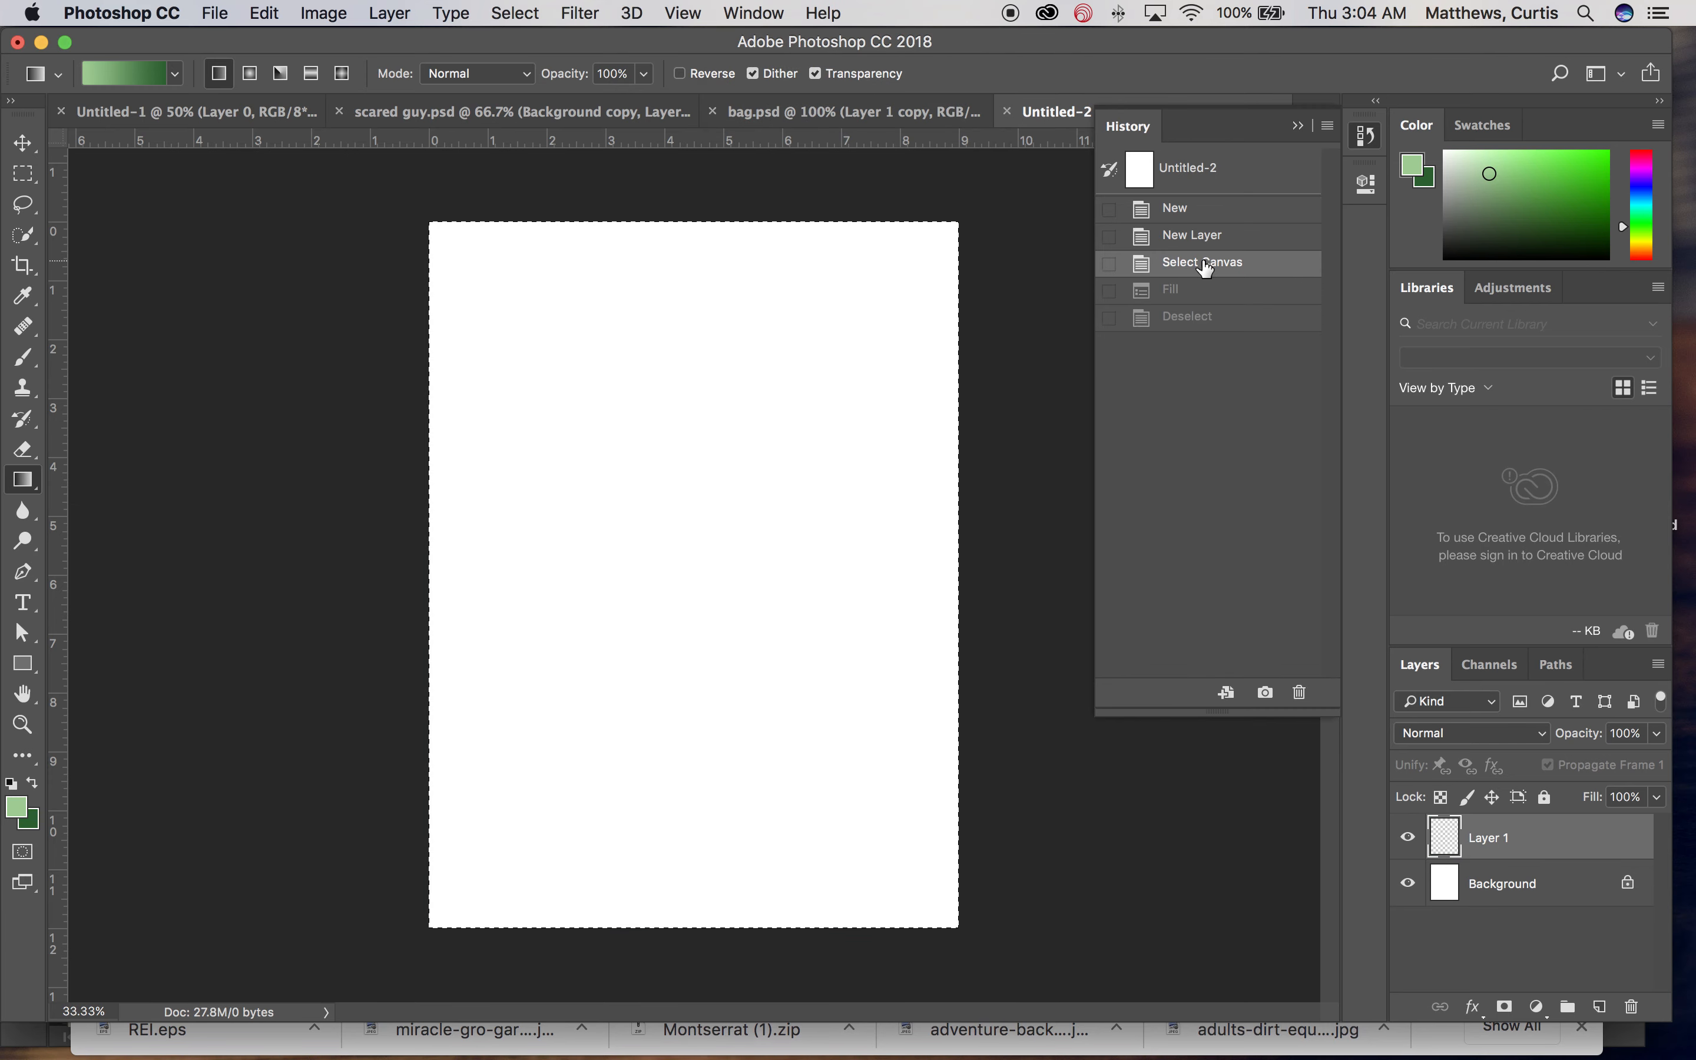
{"action": "key", "text": "super+d"}
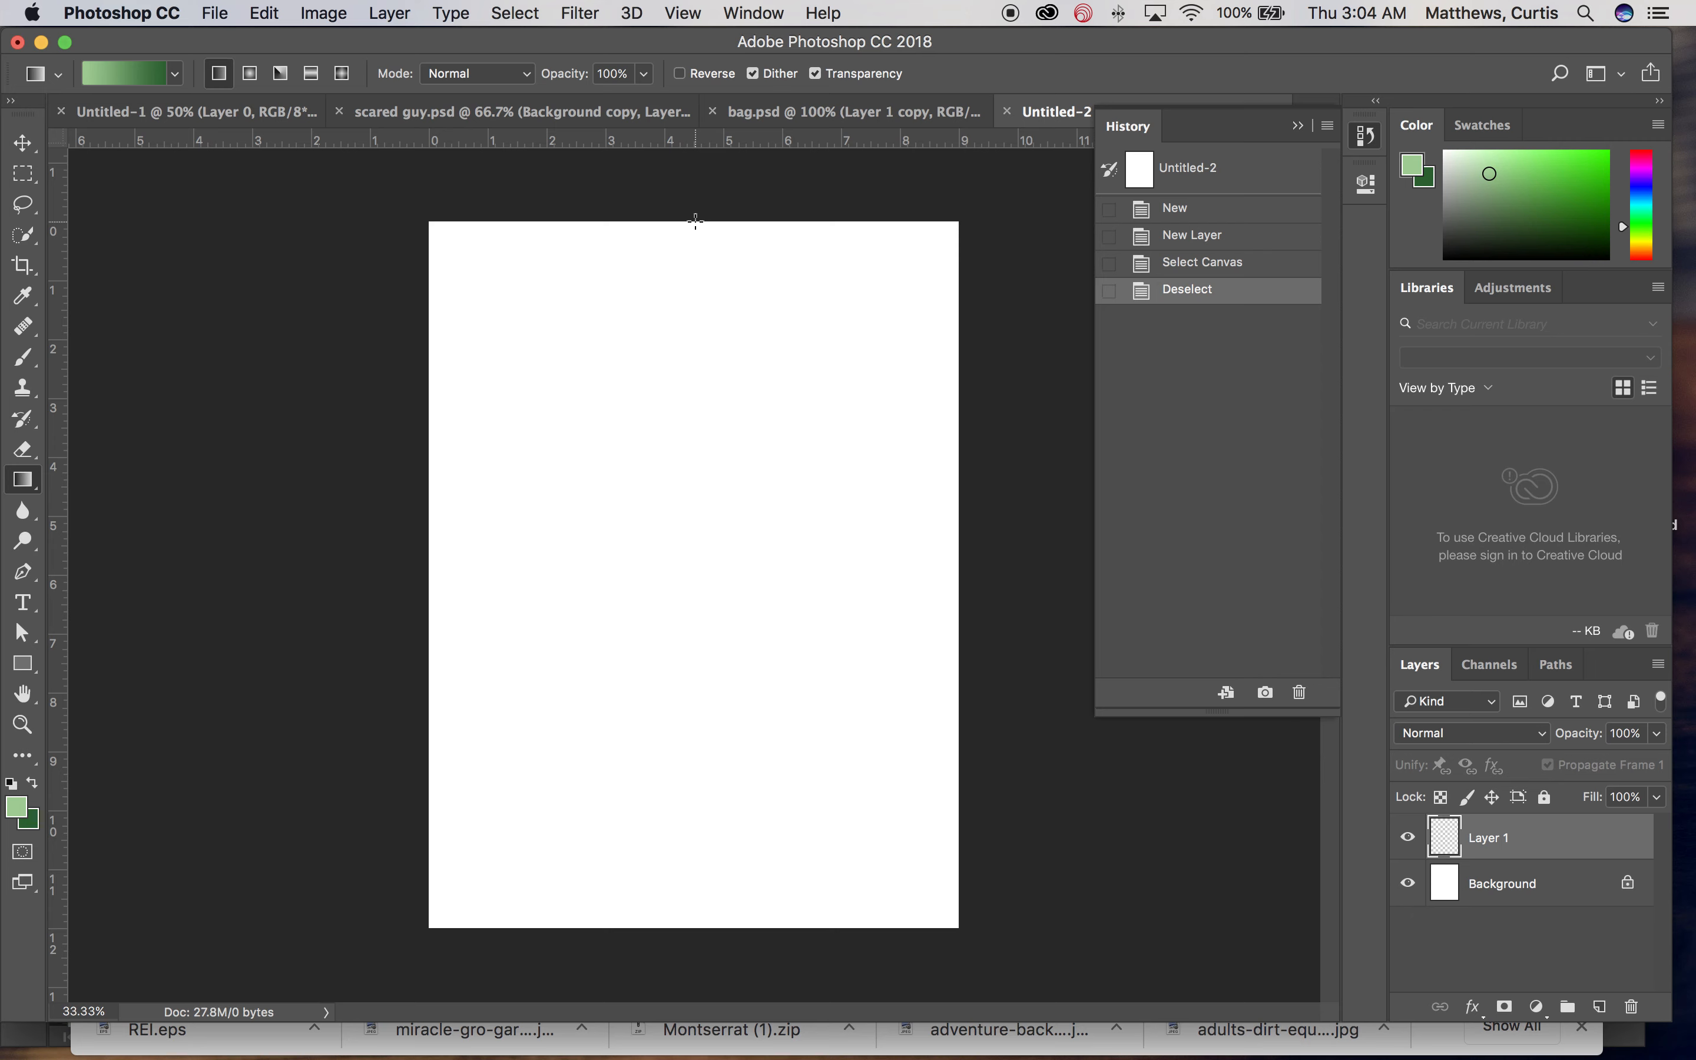
Step: Try several vertical light-to-dark green gradients of different directions and lengths on the layer, undoing each
{"action": "left_click_drag", "start_coordinate": [695, 221], "coordinate": [694, 923]}
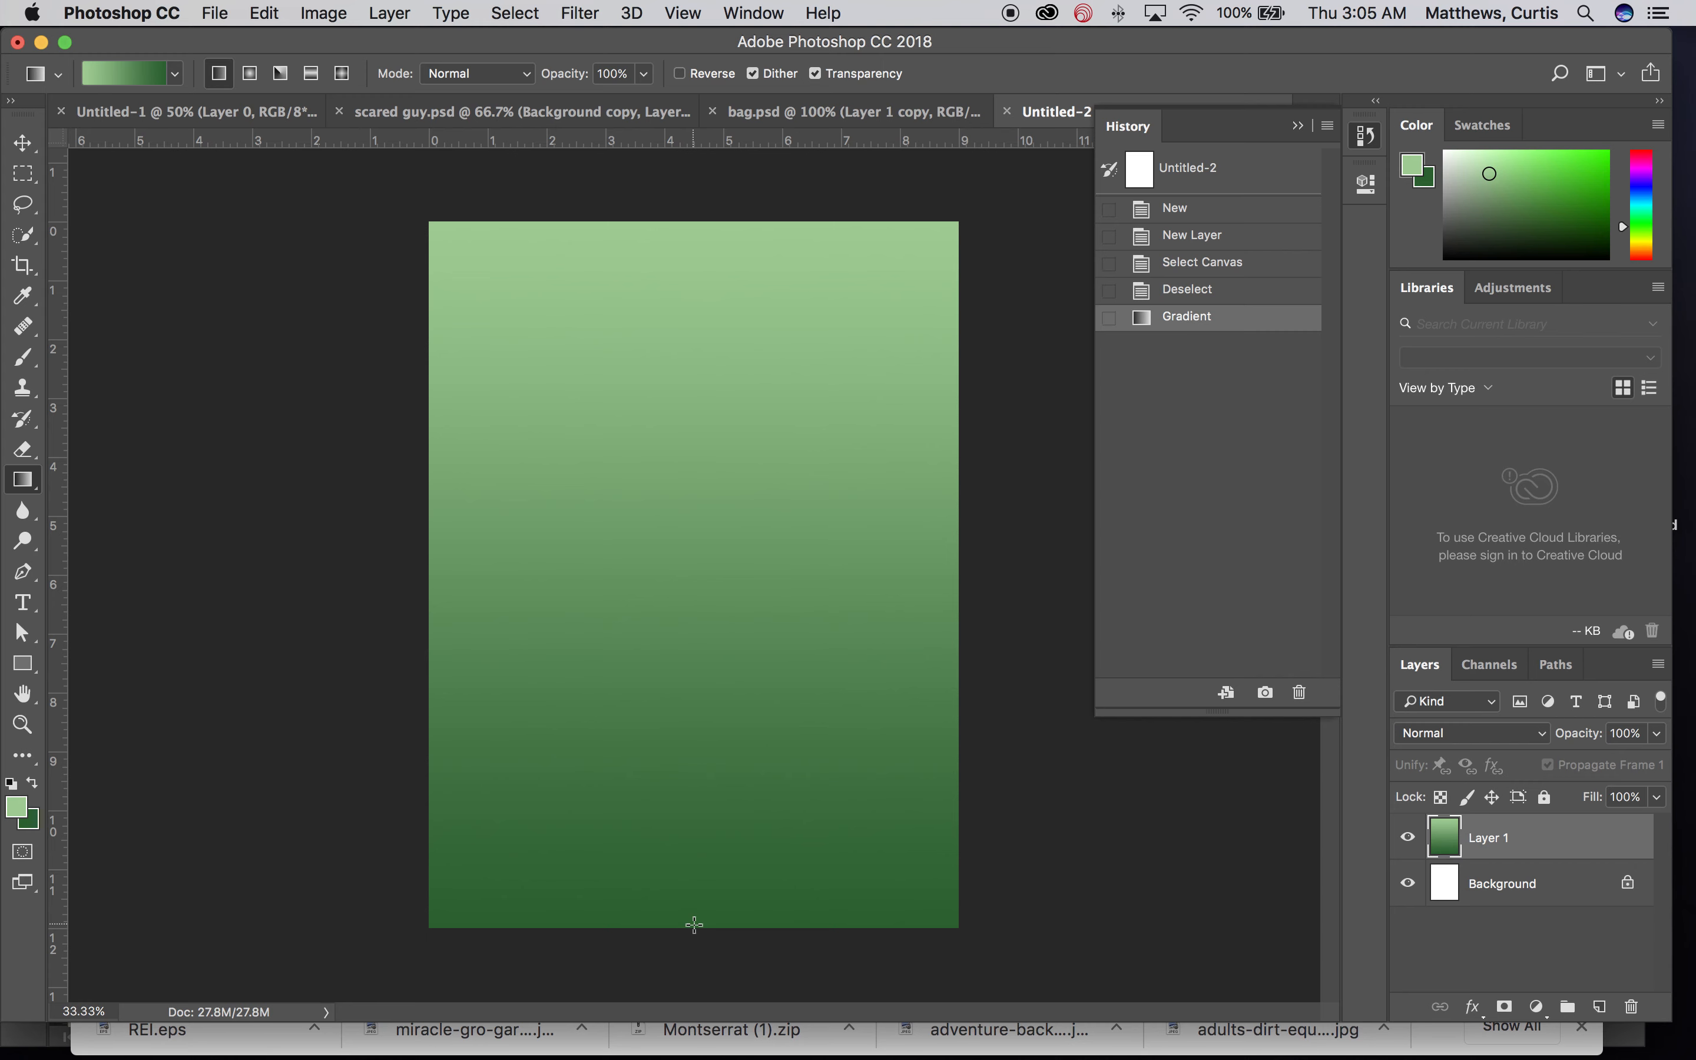
{"action": "key", "text": "super+z"}
{"action": "left_click_drag", "start_coordinate": [695, 928], "coordinate": [692, 227]}
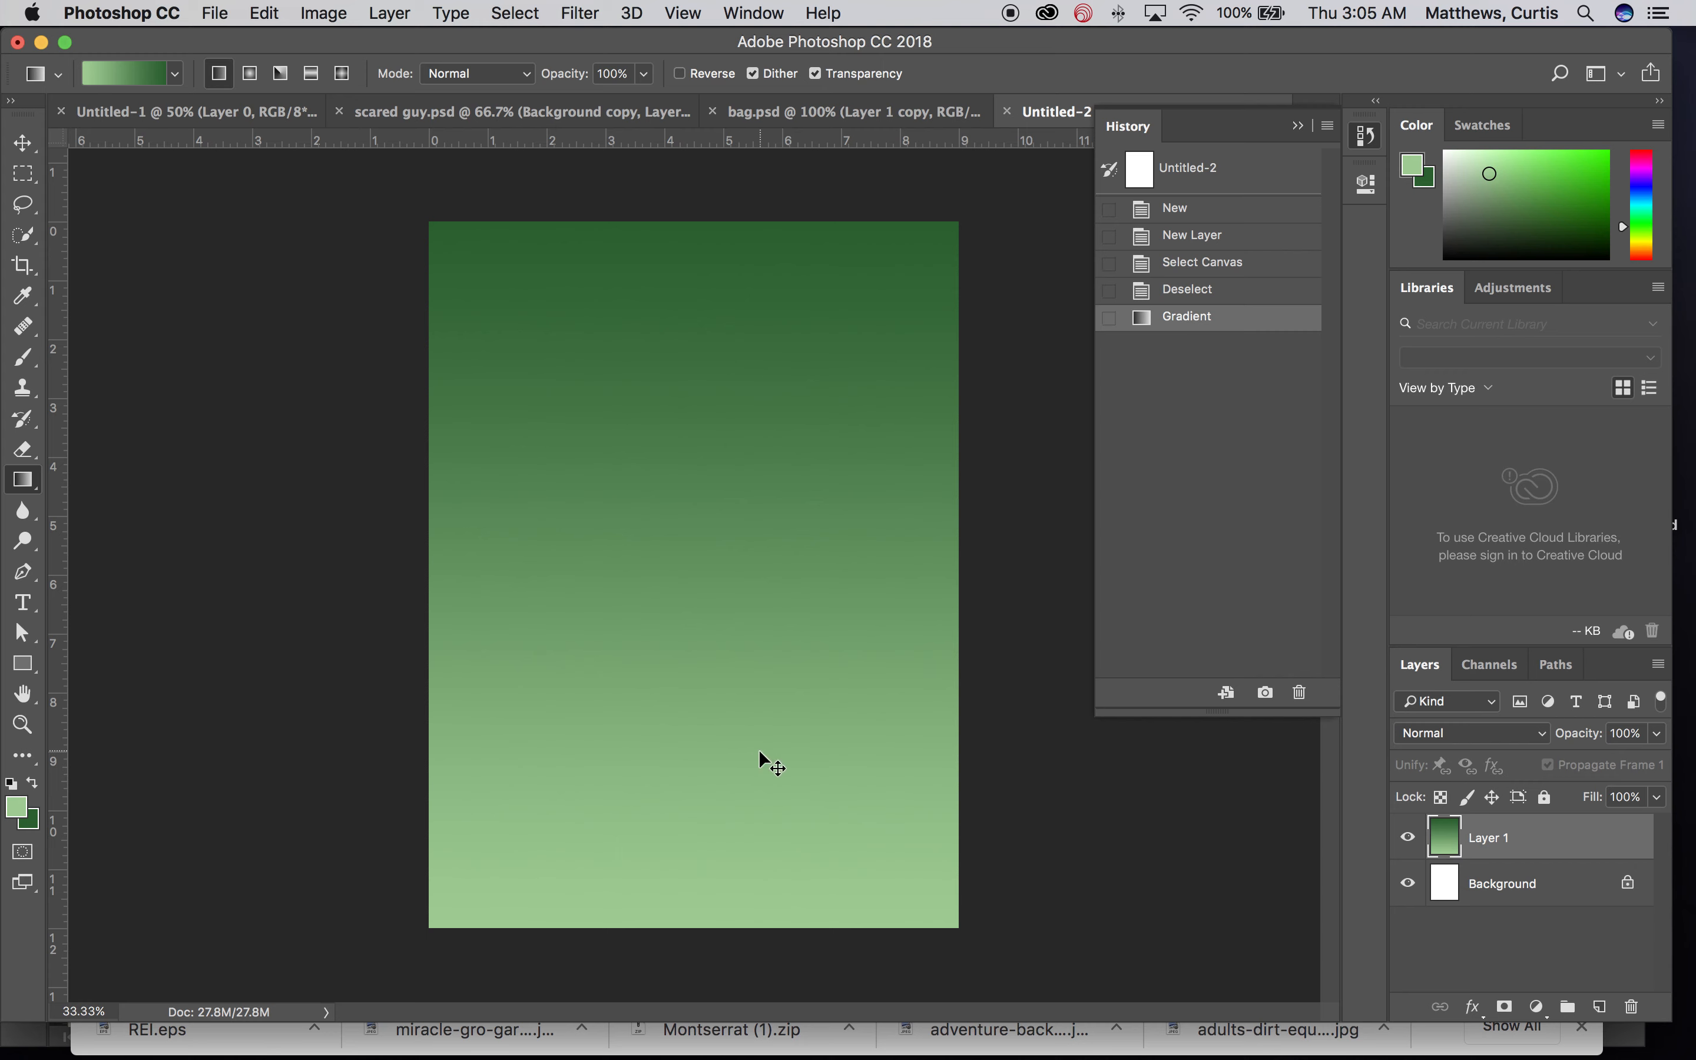
{"action": "key", "text": "super+z"}
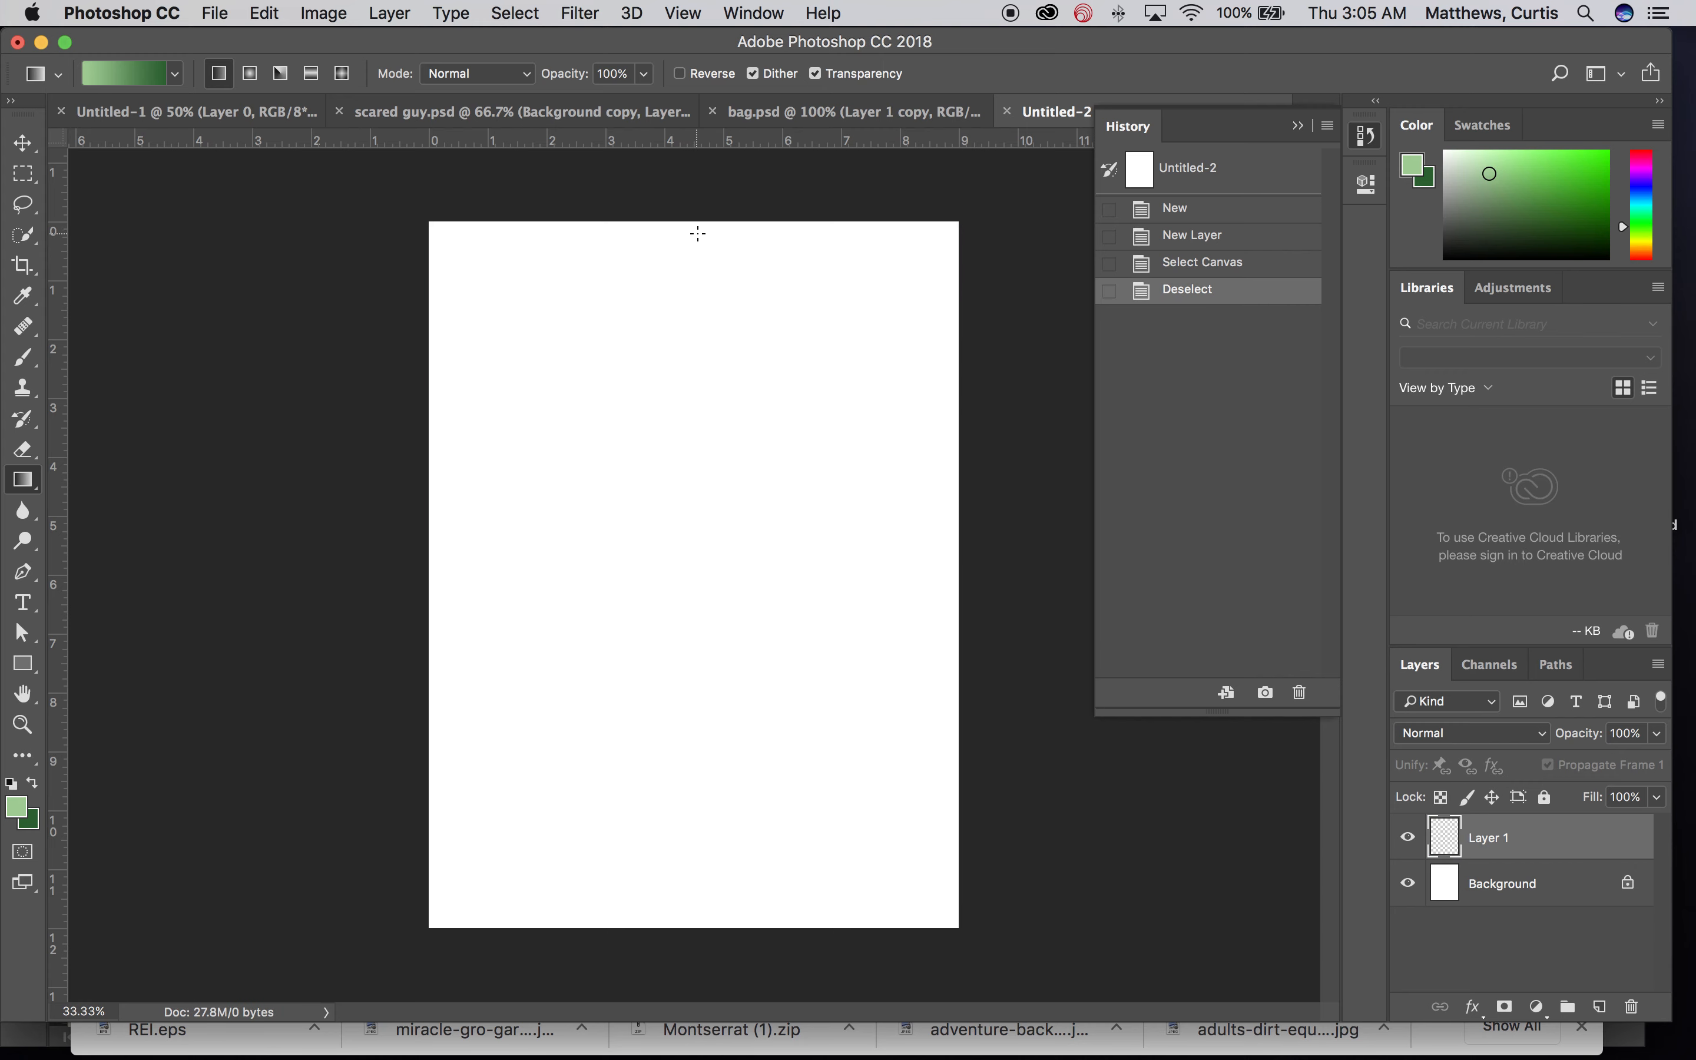
{"action": "left_click_drag", "start_coordinate": [679, 224], "coordinate": [680, 932]}
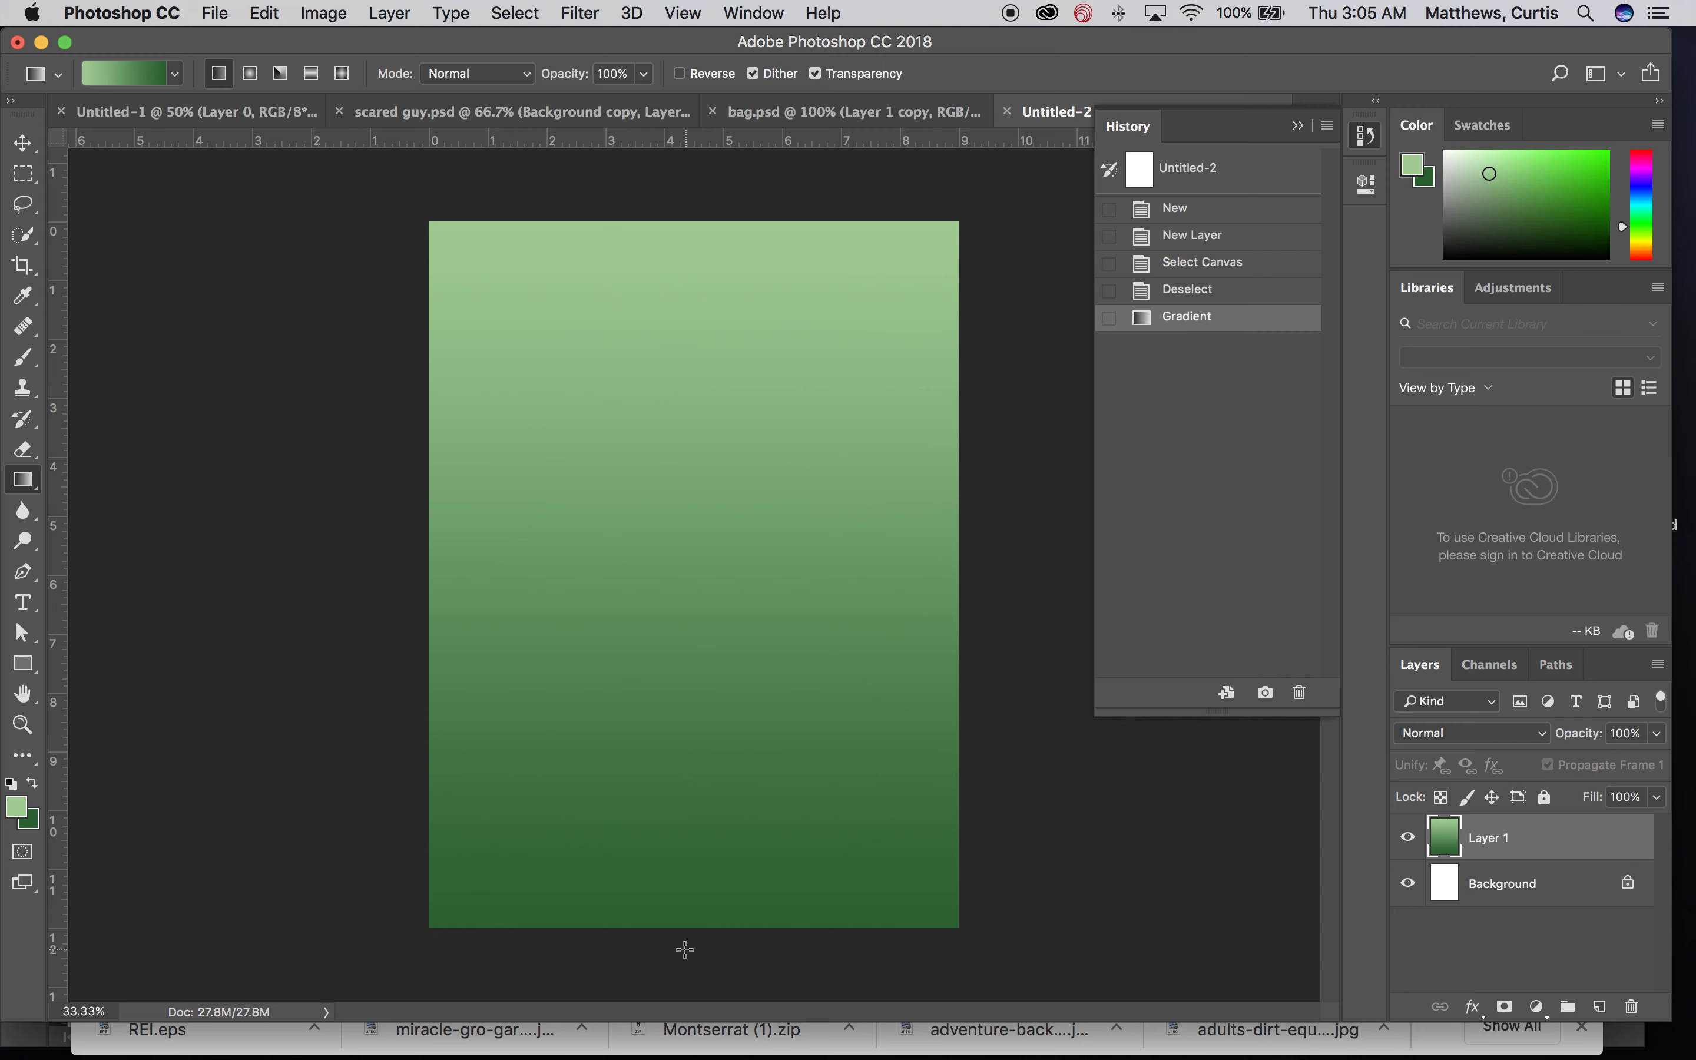
{"action": "key", "text": "super+z"}
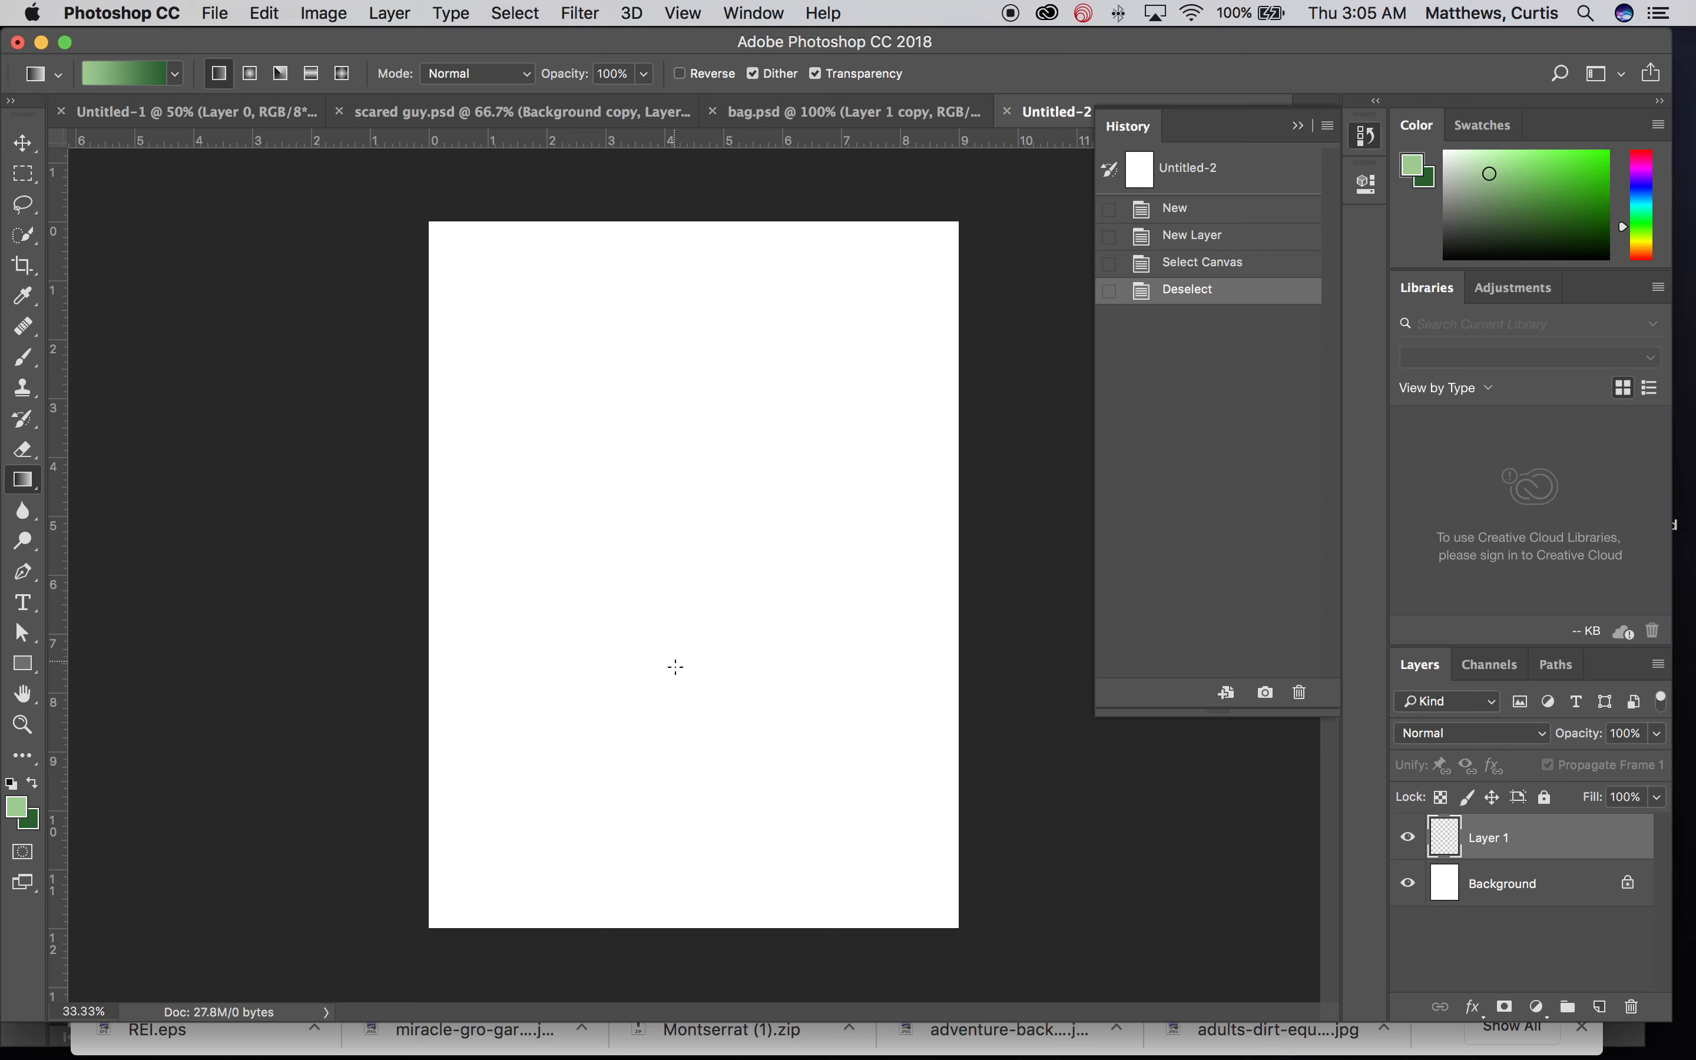
{"action": "left_click_drag", "start_coordinate": [696, 609], "coordinate": [696, 926]}
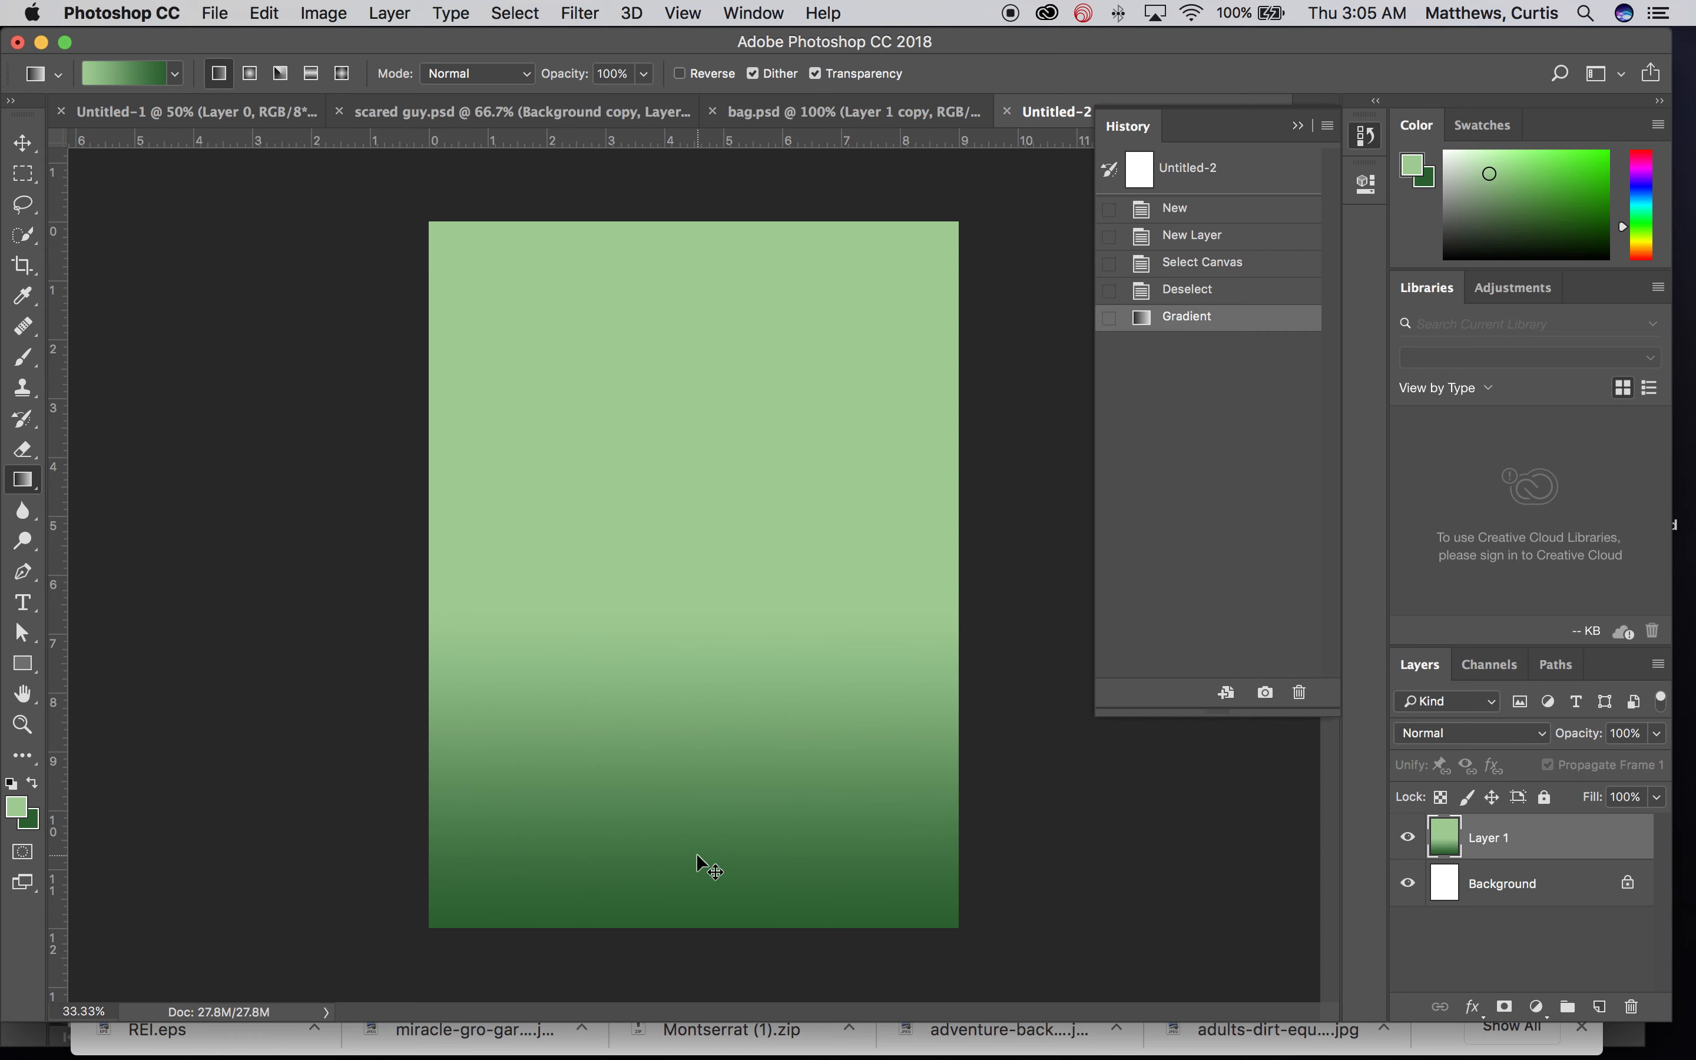
{"action": "key", "text": "super+z"}
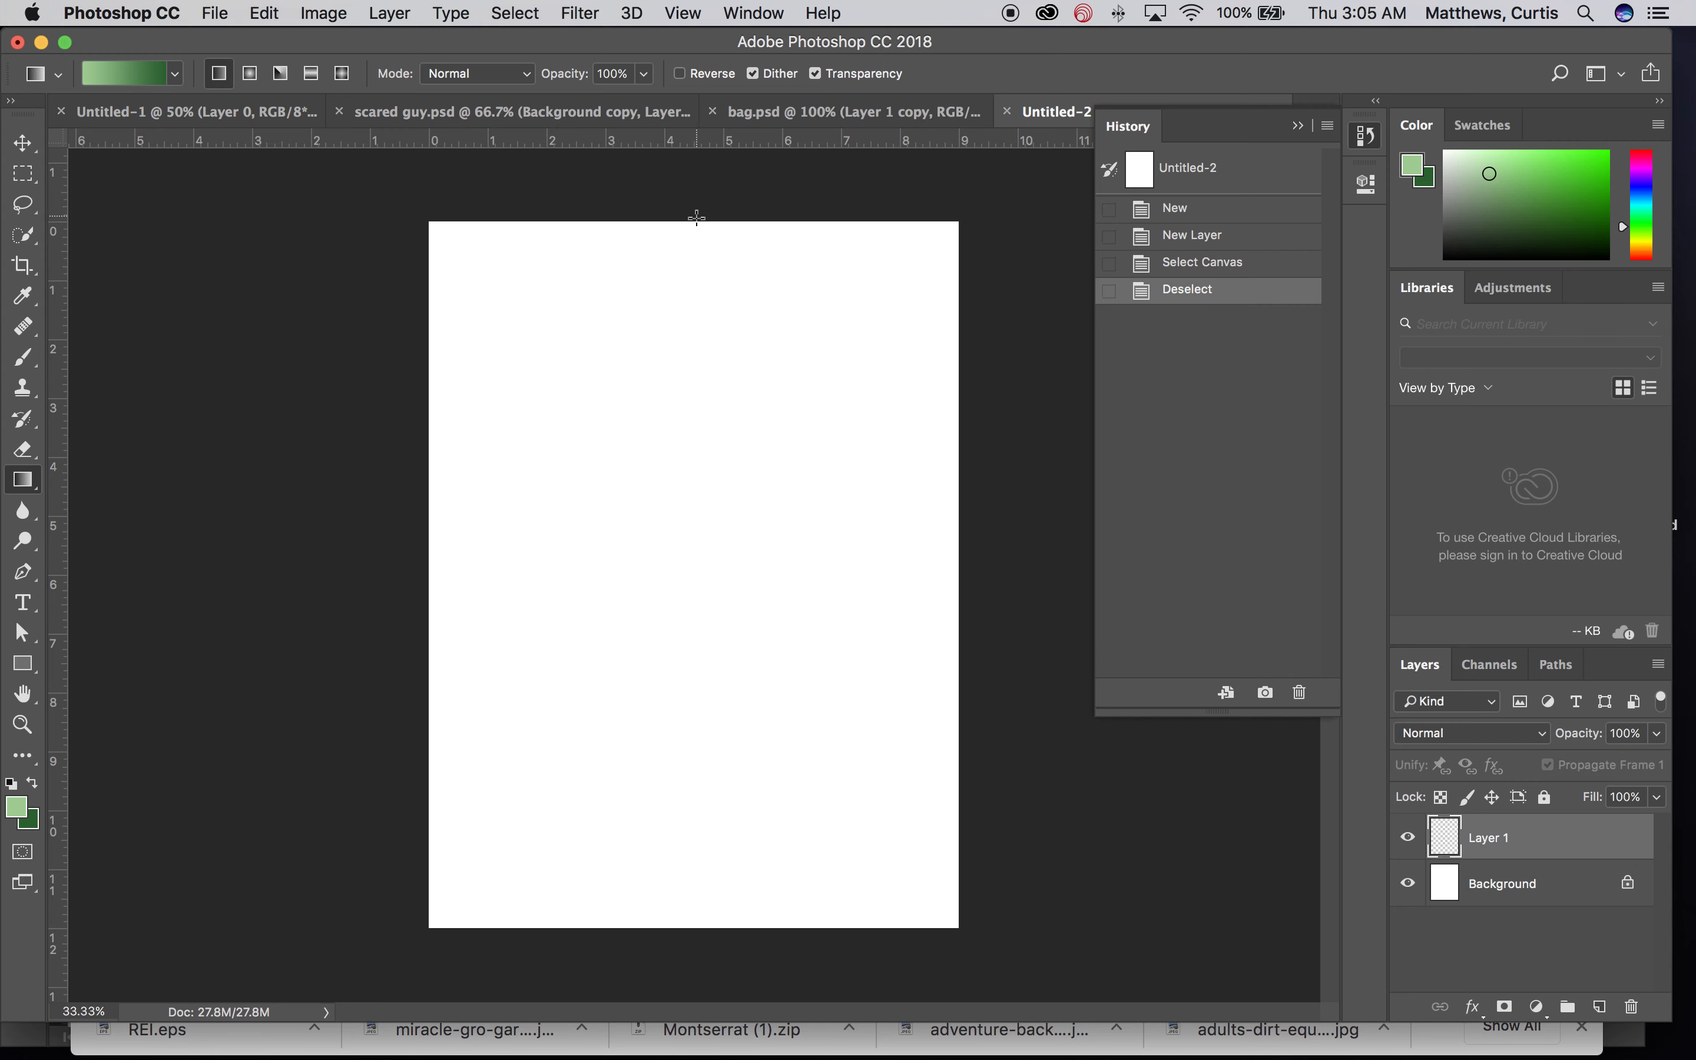
{"action": "left_click_drag", "start_coordinate": [694, 221], "coordinate": [704, 309]}
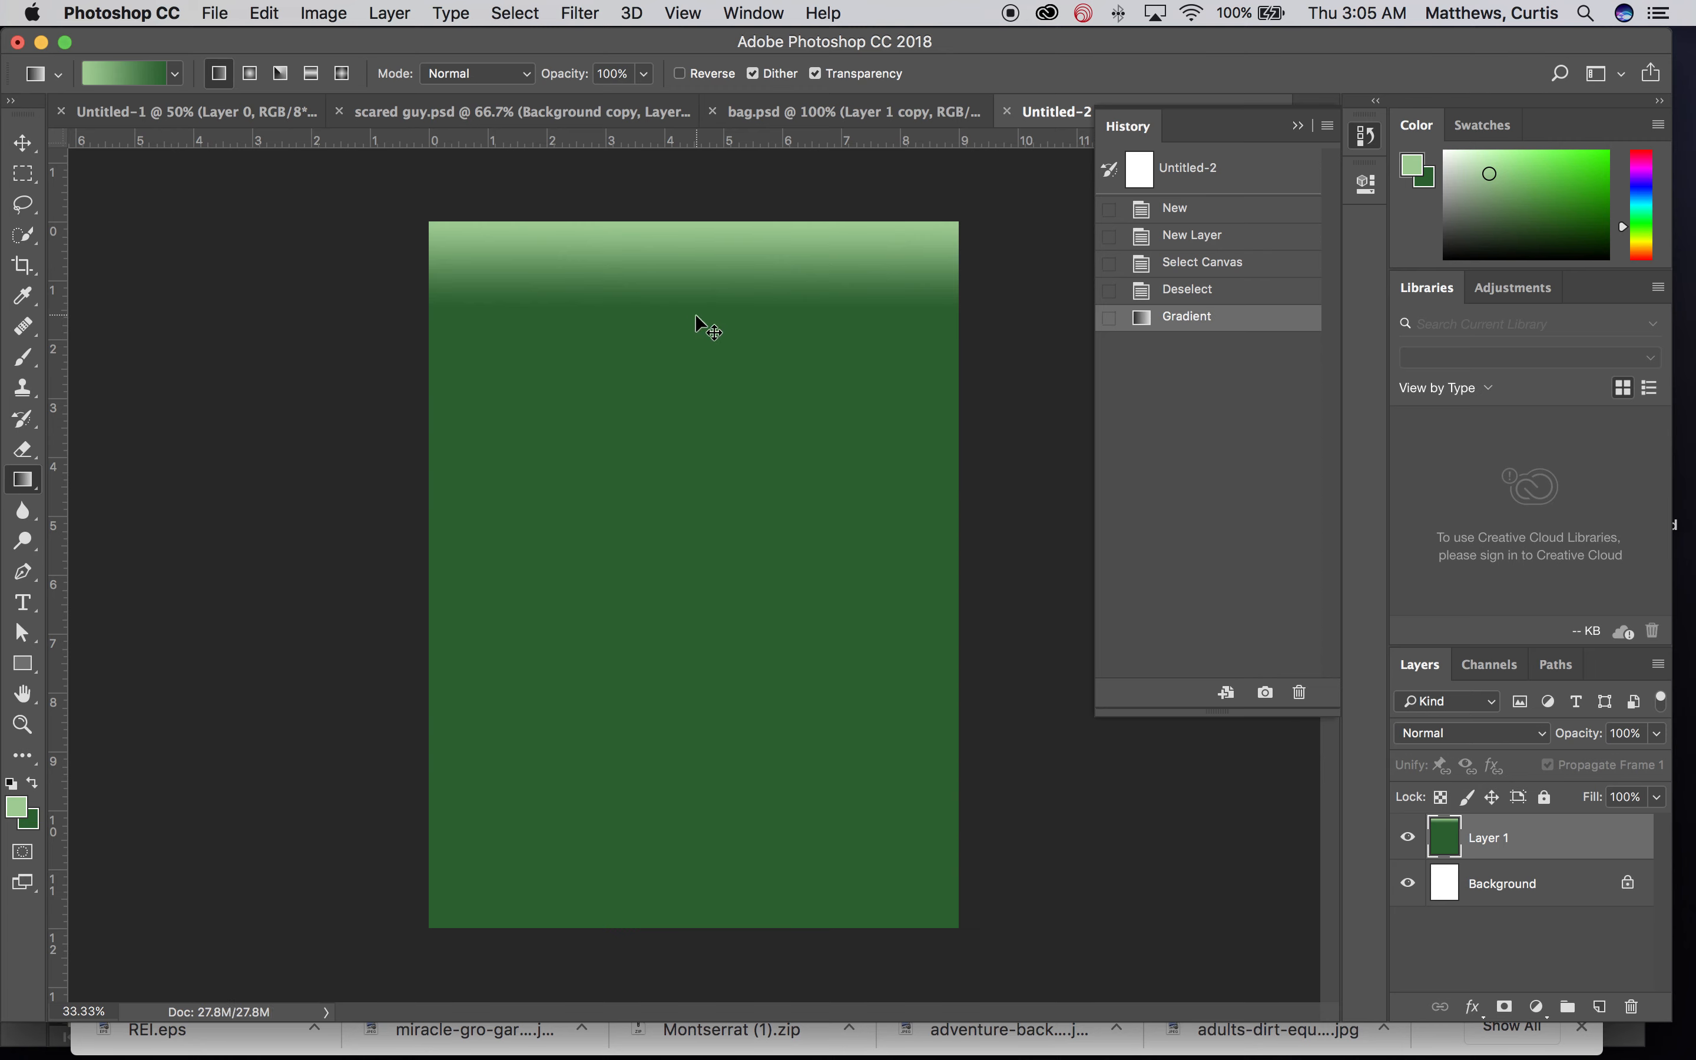
{"action": "key", "text": "super+z"}
Step: Draw a vertical gradient from the canvas top to about its middle, light green fading into dark green
{"action": "left_click_drag", "start_coordinate": [692, 224], "coordinate": [692, 568]}
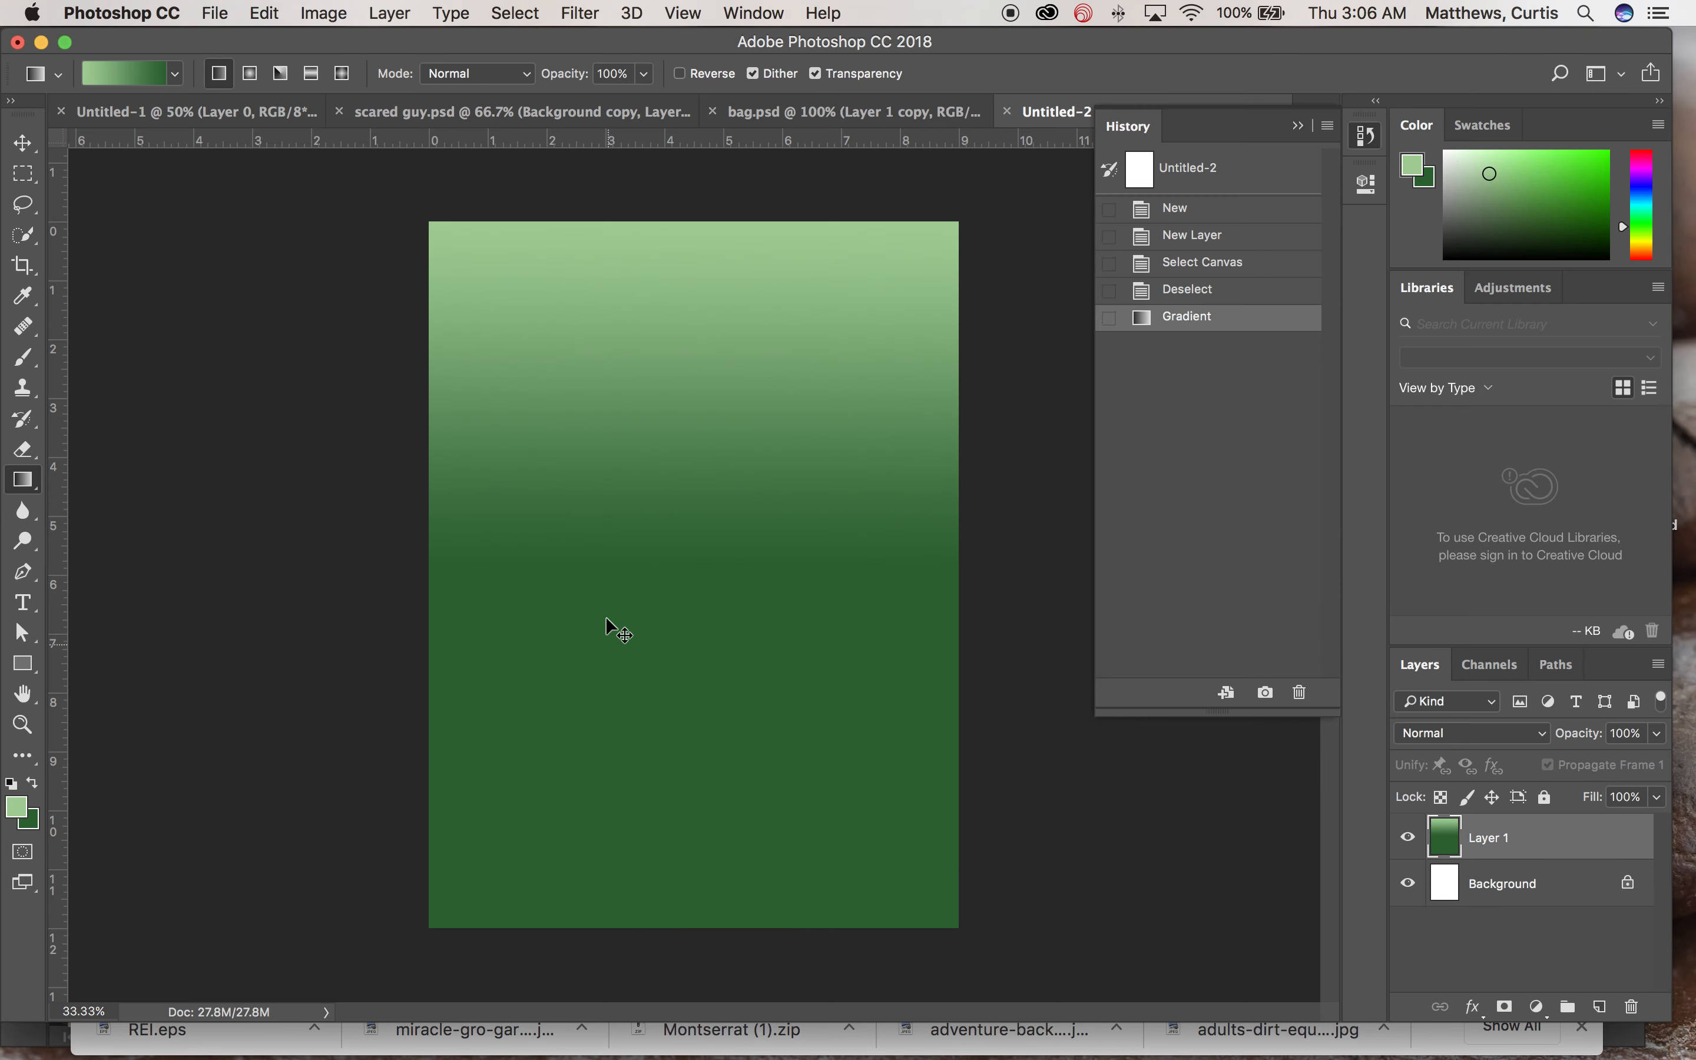
Step: Try diagonal linear gradients from corner to corner in both directions, undoing each one
{"action": "key", "text": "super+z"}
{"action": "left_click_drag", "start_coordinate": [432, 225], "coordinate": [953, 927]}
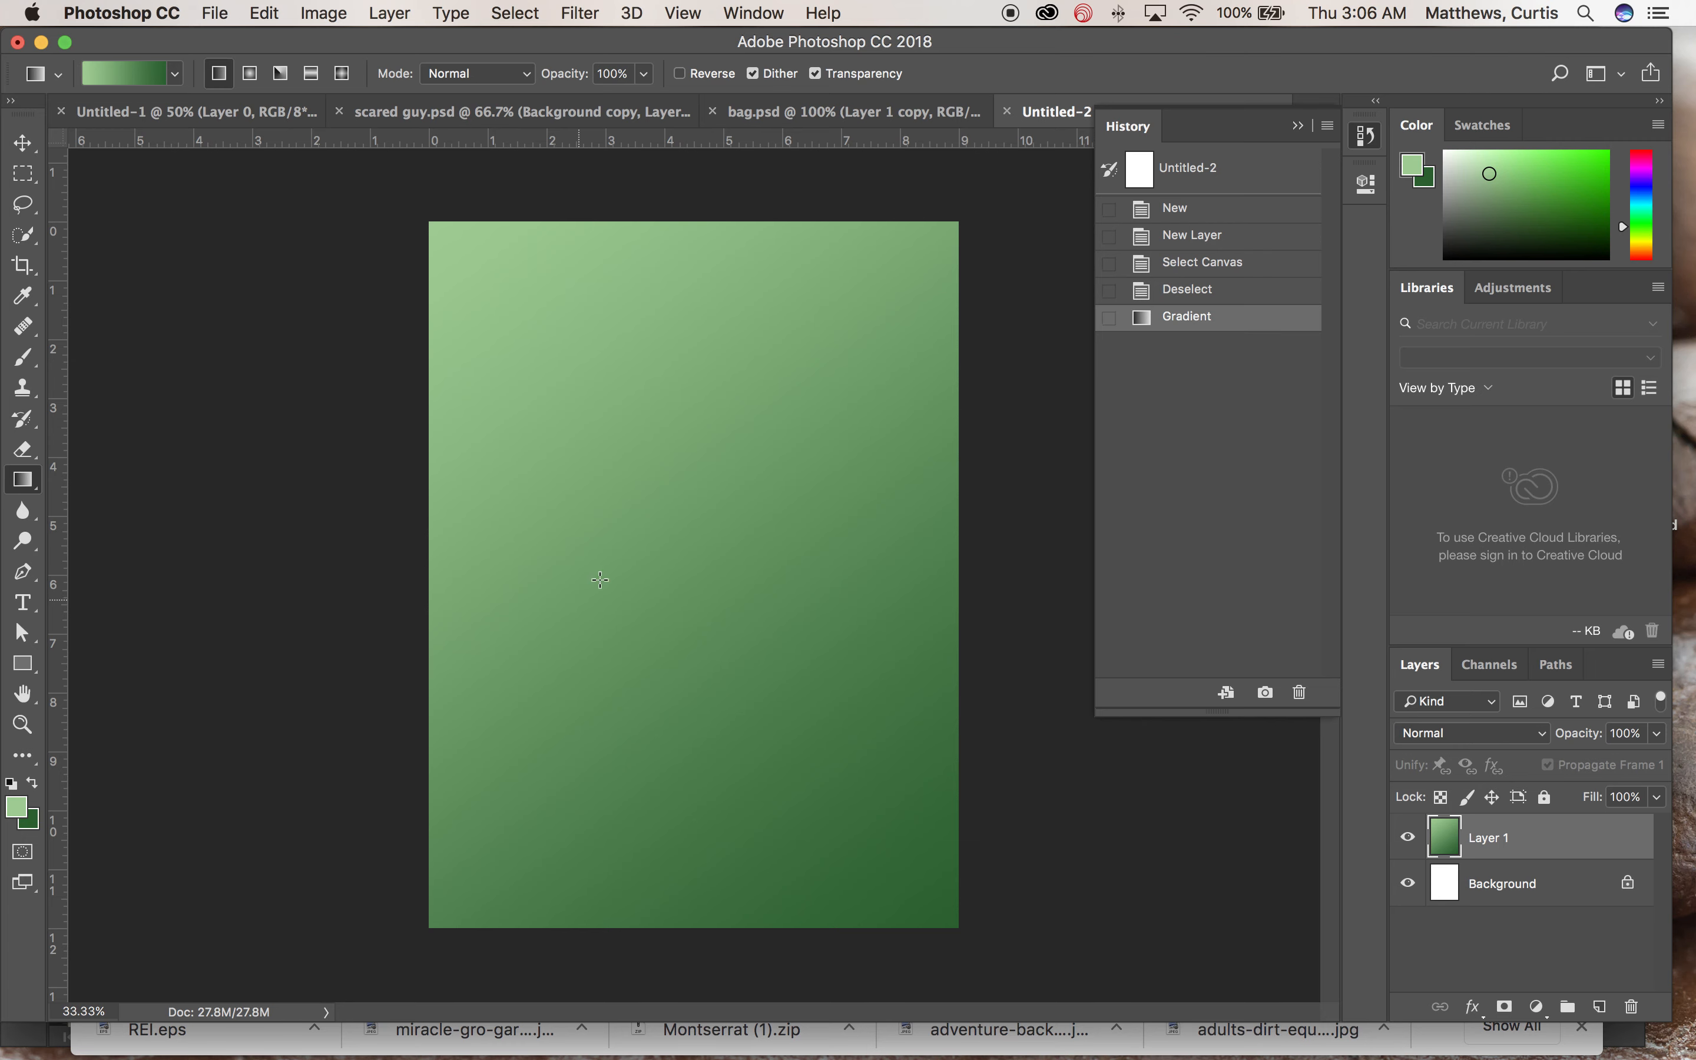
{"action": "key", "text": "super+z"}
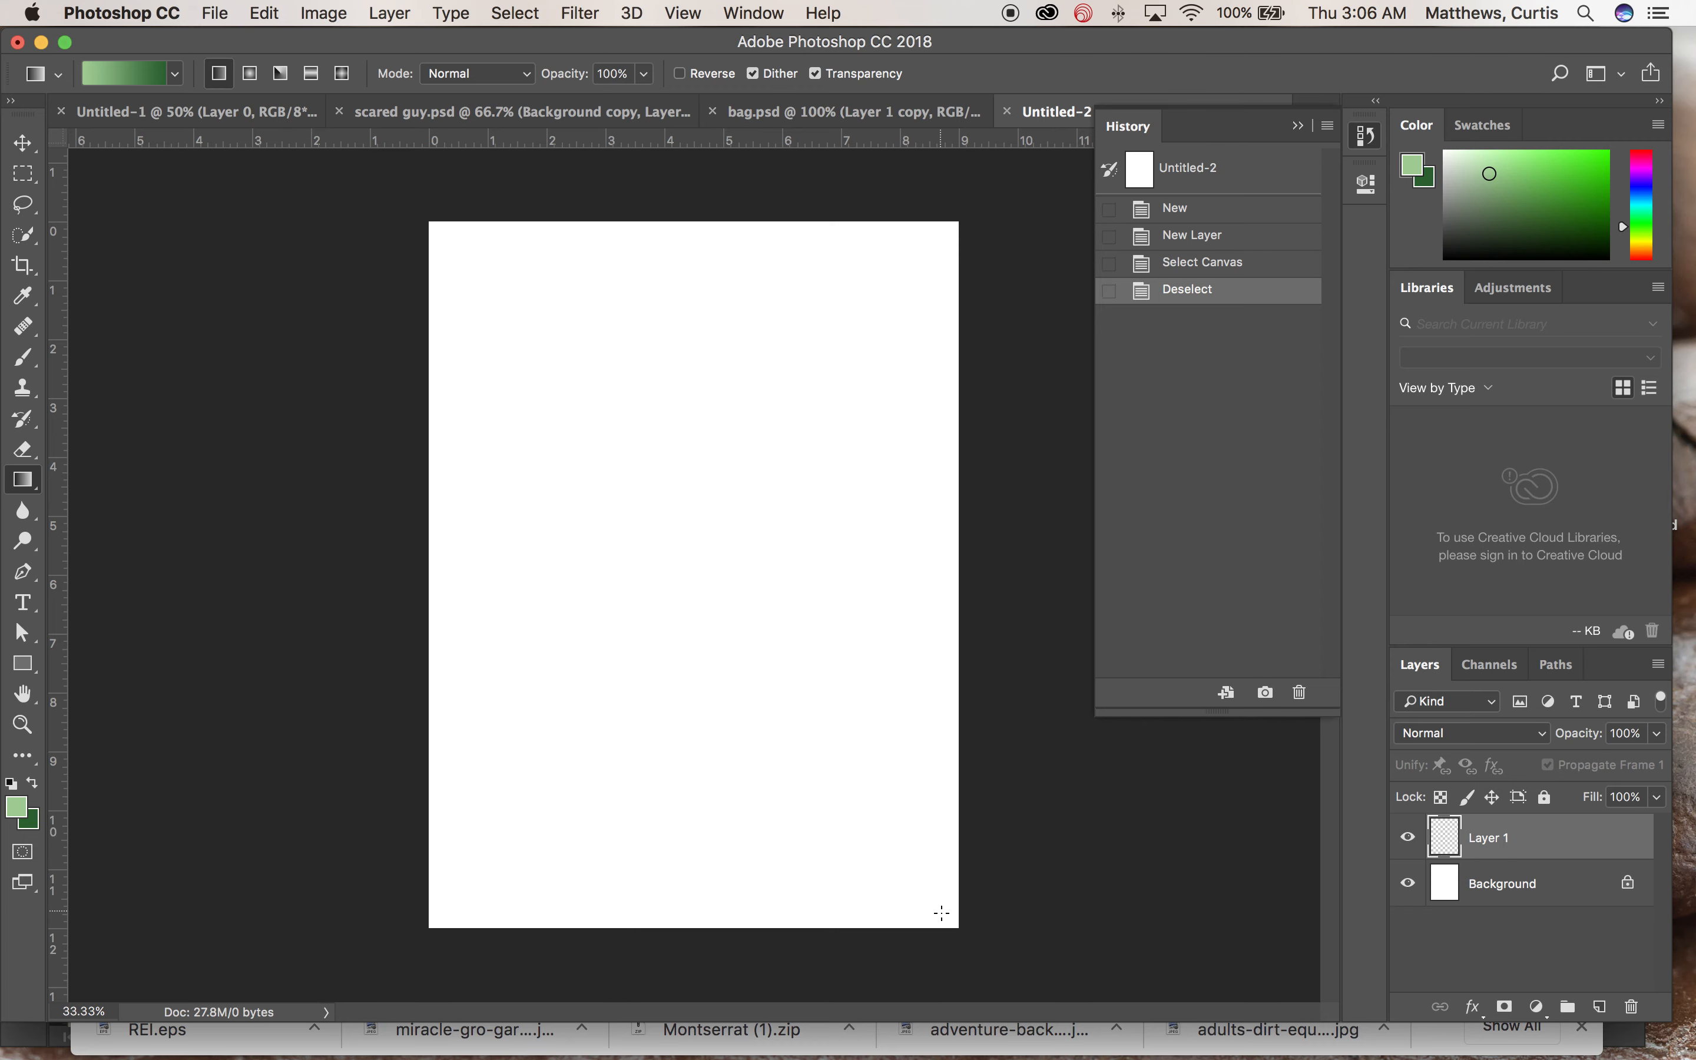
{"action": "left_click_drag", "start_coordinate": [947, 920], "coordinate": [459, 262]}
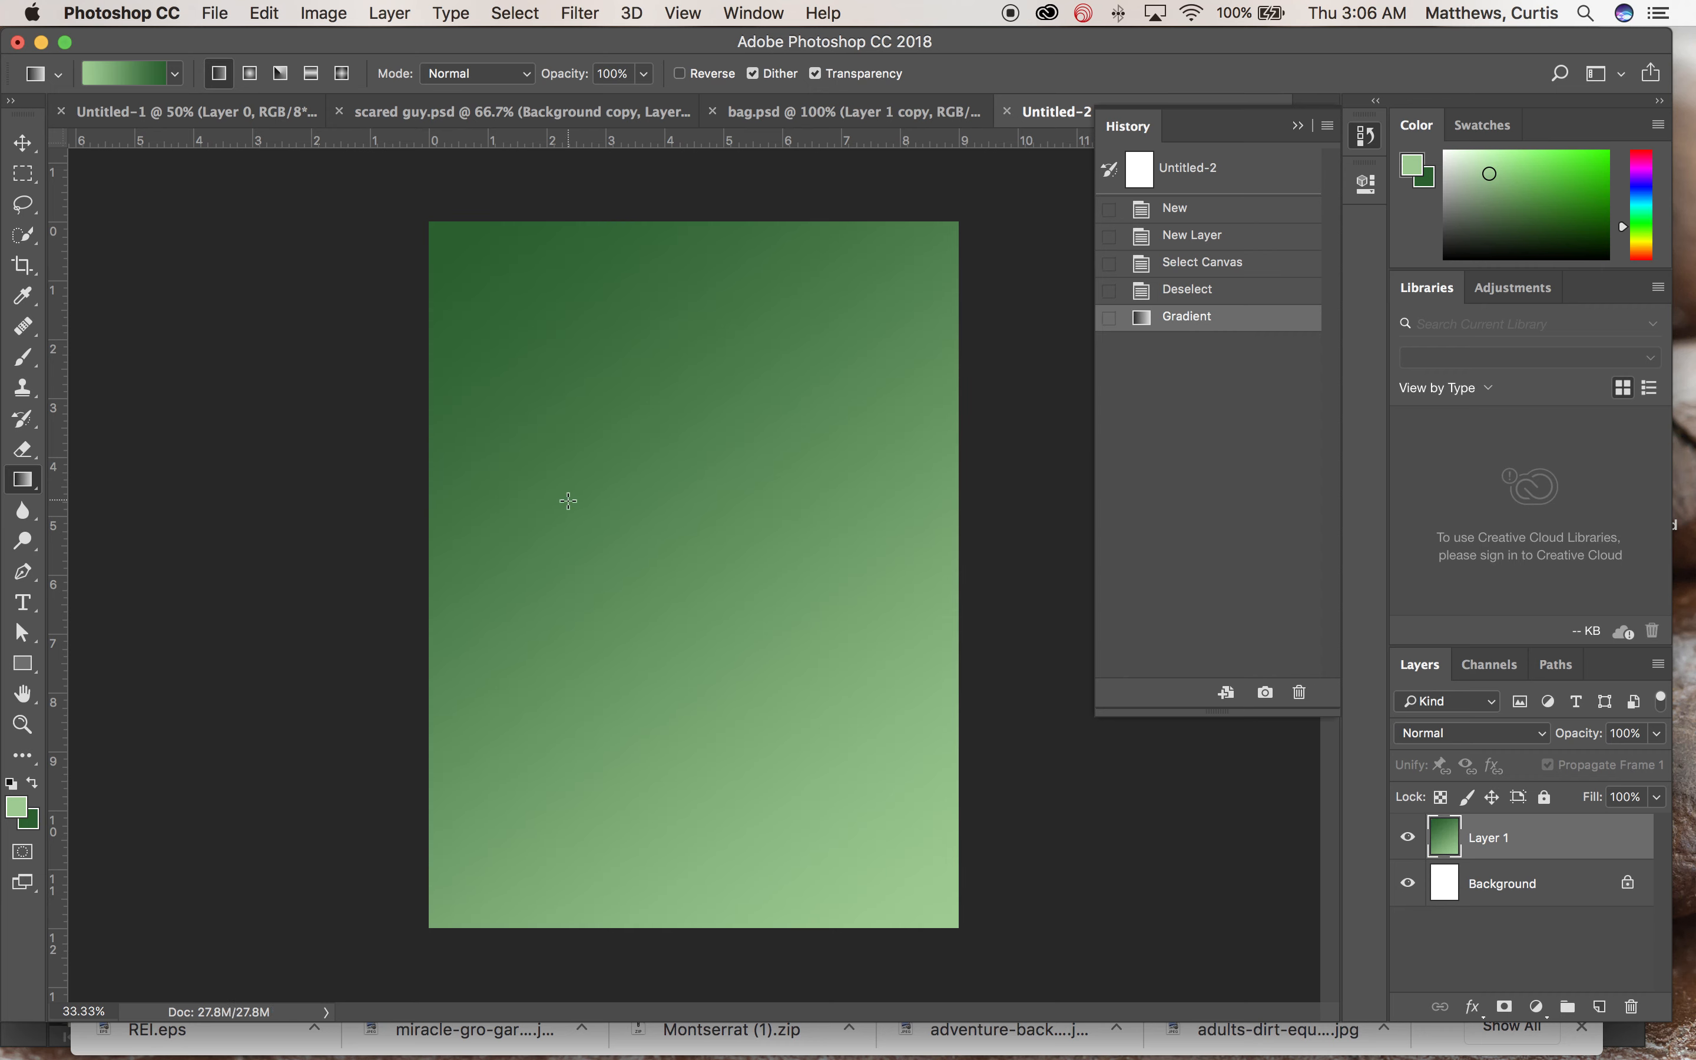
{"action": "key", "text": "super+z"}
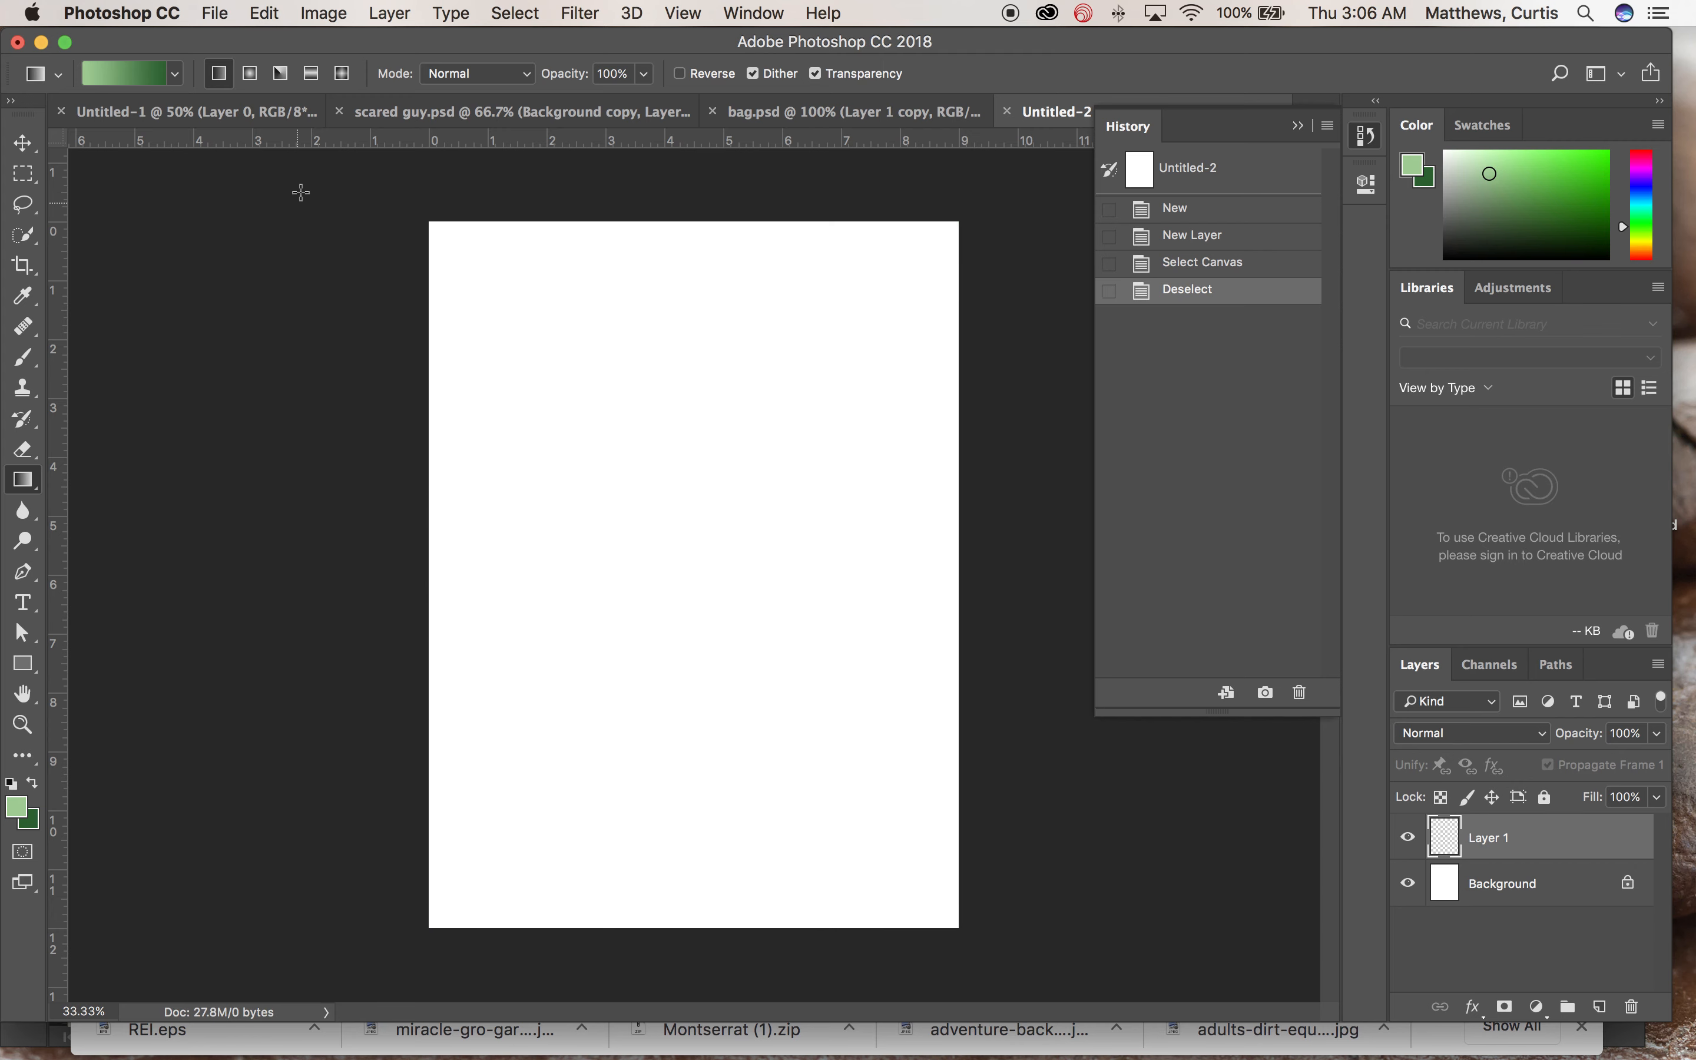
Step: Switch to radial gradient mode and, after several undone tries, draw a radial gradient from the canvas centre to its bottom edge
{"action": "left_click", "coordinate": [250, 73]}
{"action": "left_click", "coordinate": [687, 571]}
{"action": "left_click_drag", "start_coordinate": [688, 571], "coordinate": [440, 923]}
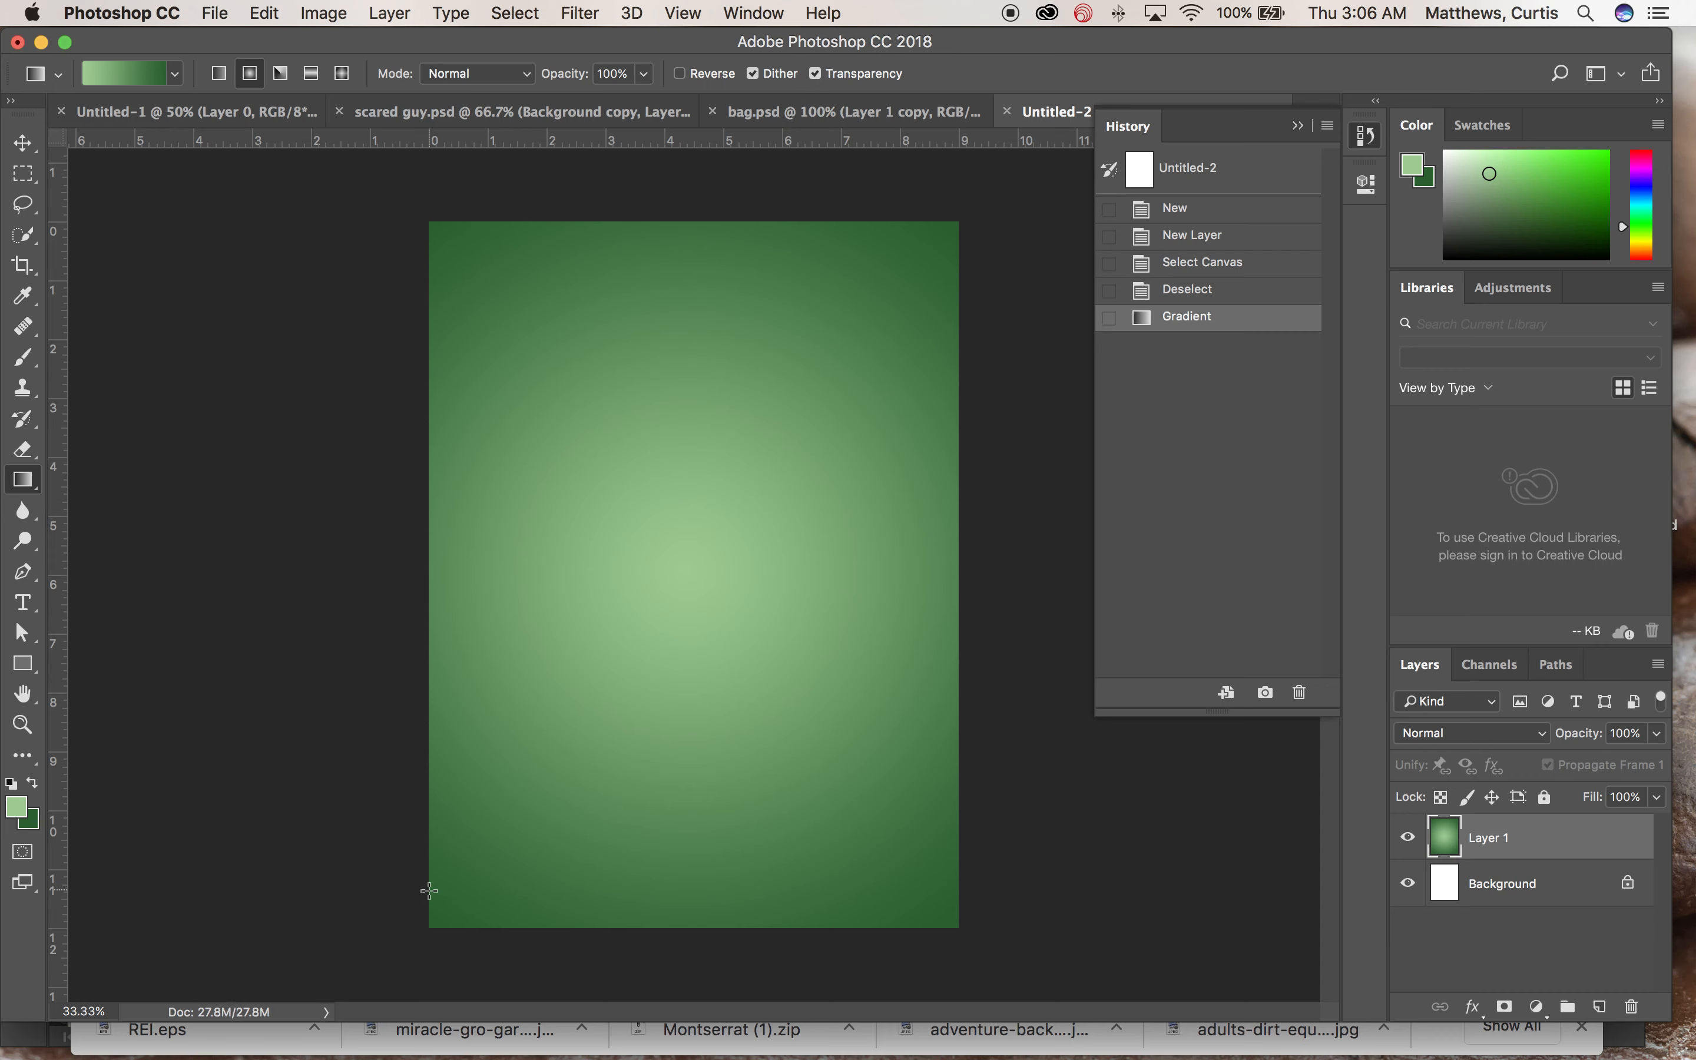
{"action": "key", "text": "super+z"}
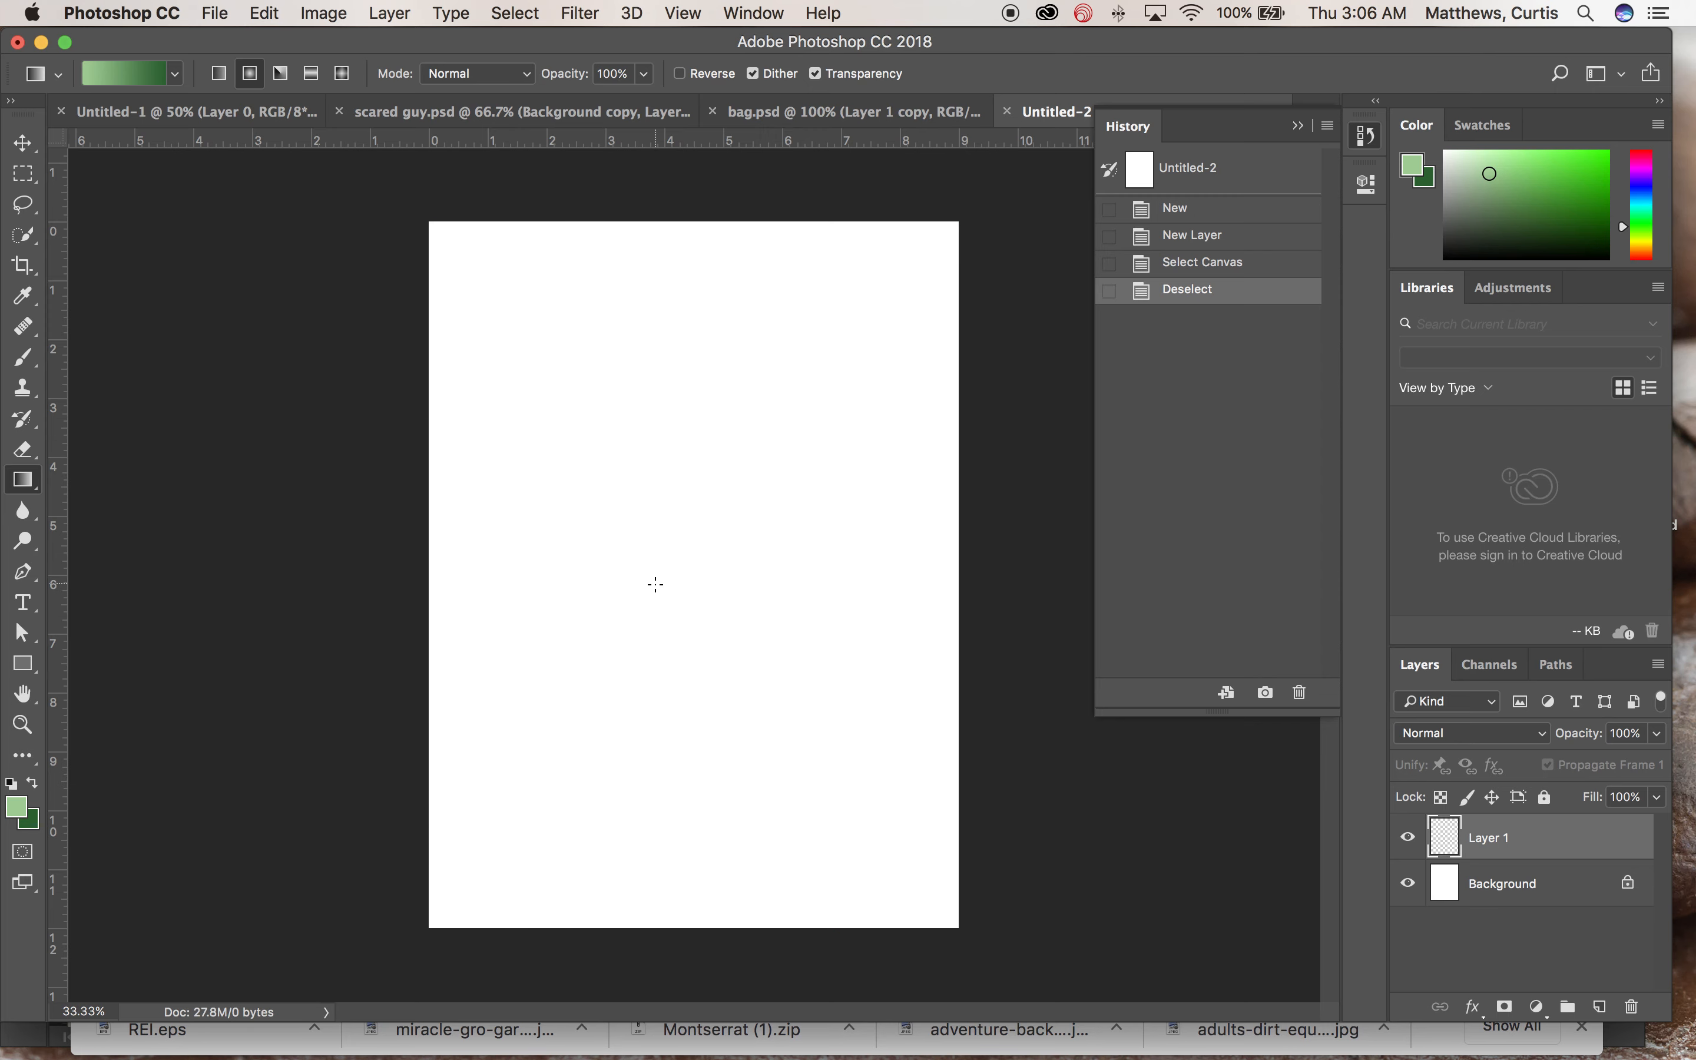
{"action": "left_click", "coordinate": [272, 15]}
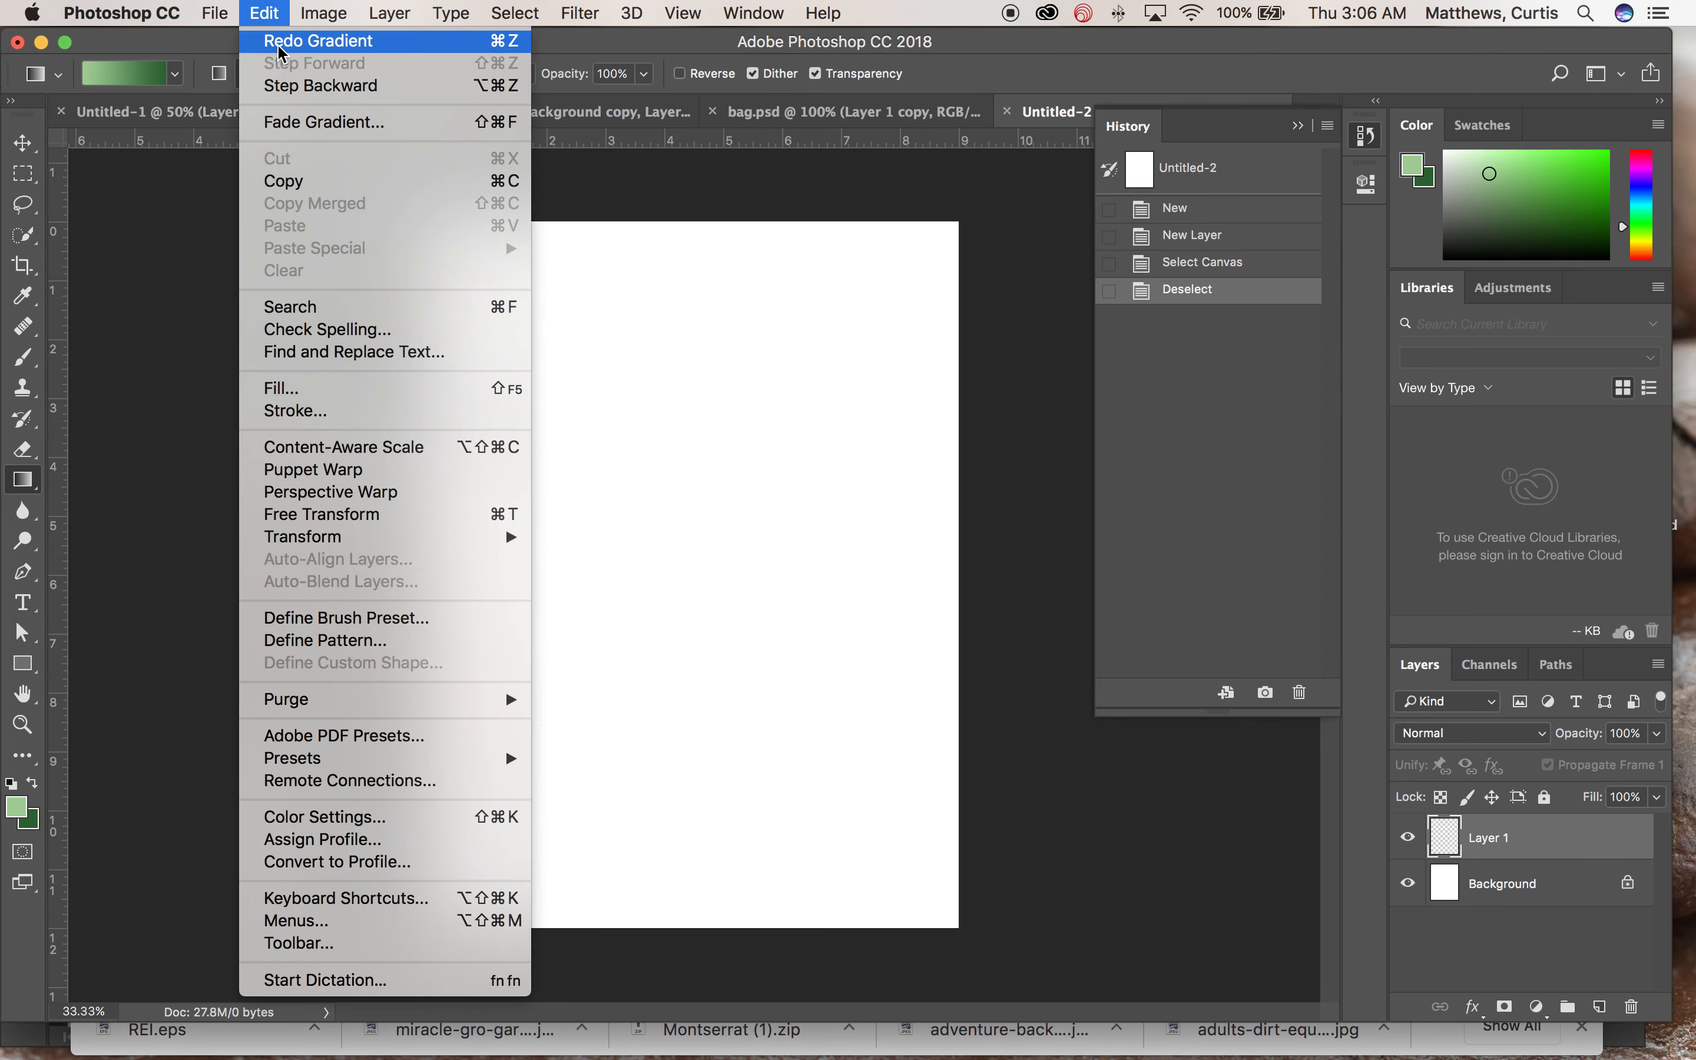
{"action": "left_click", "coordinate": [244, 8]}
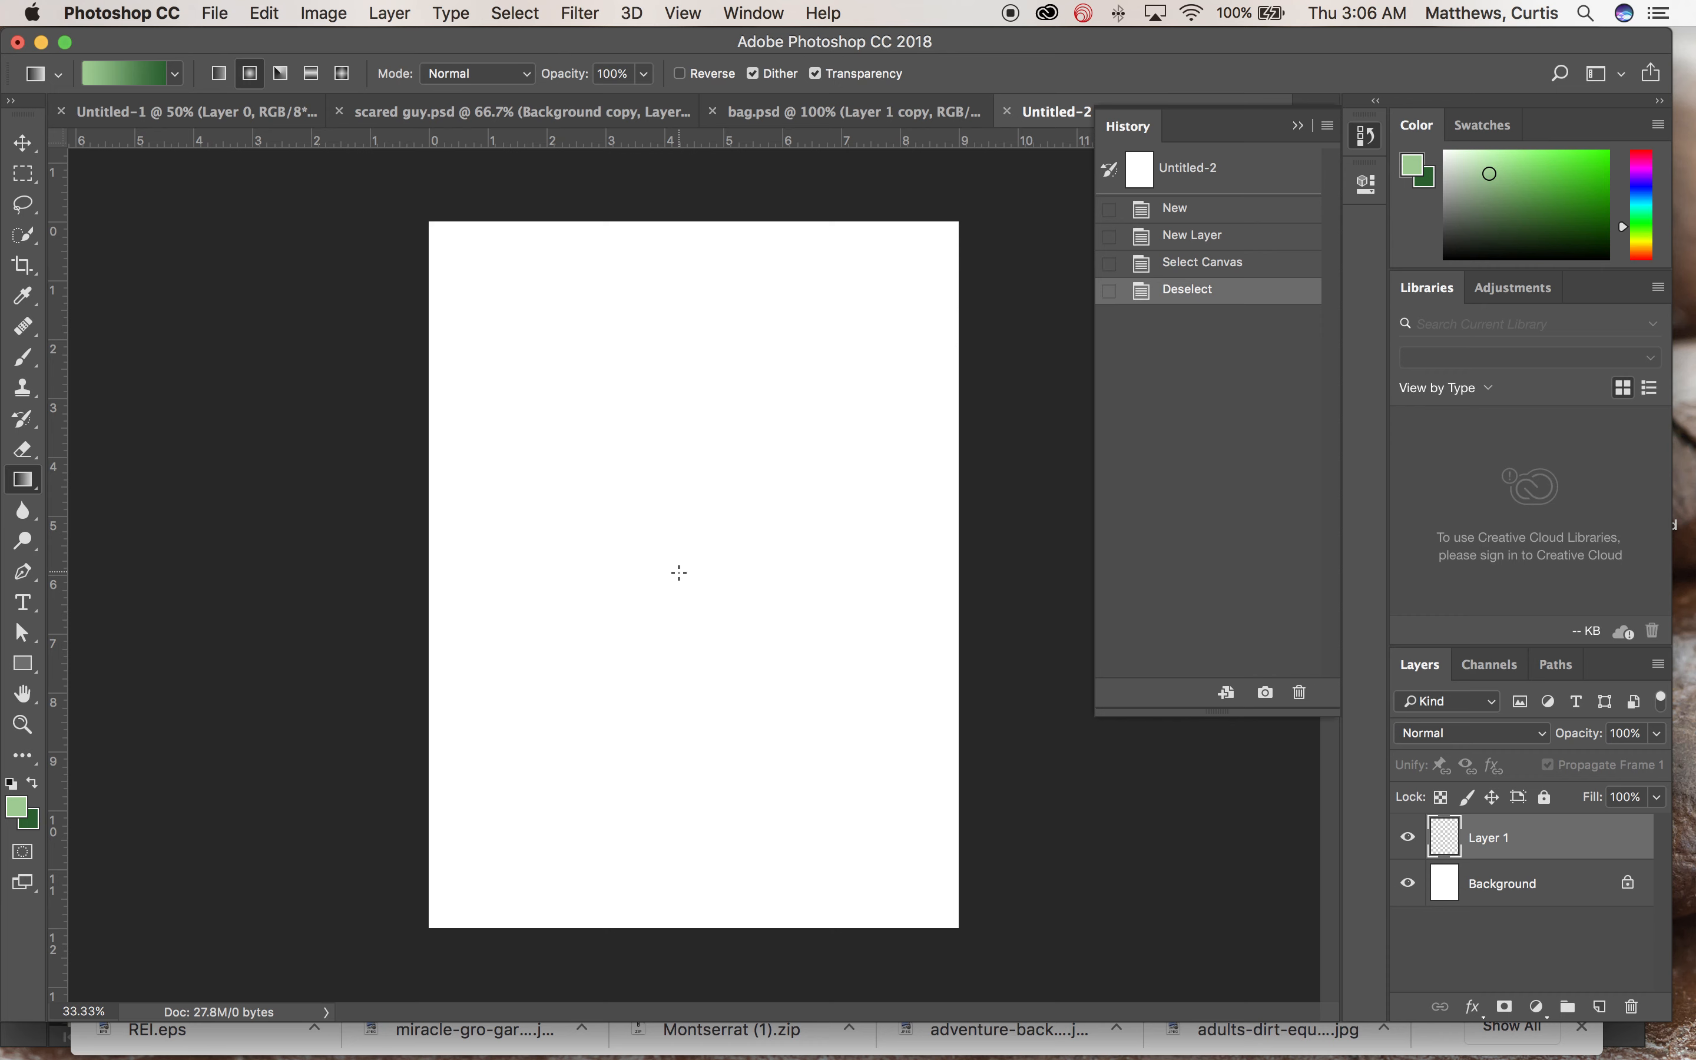
{"action": "left_click_drag", "start_coordinate": [702, 571], "coordinate": [346, 989]}
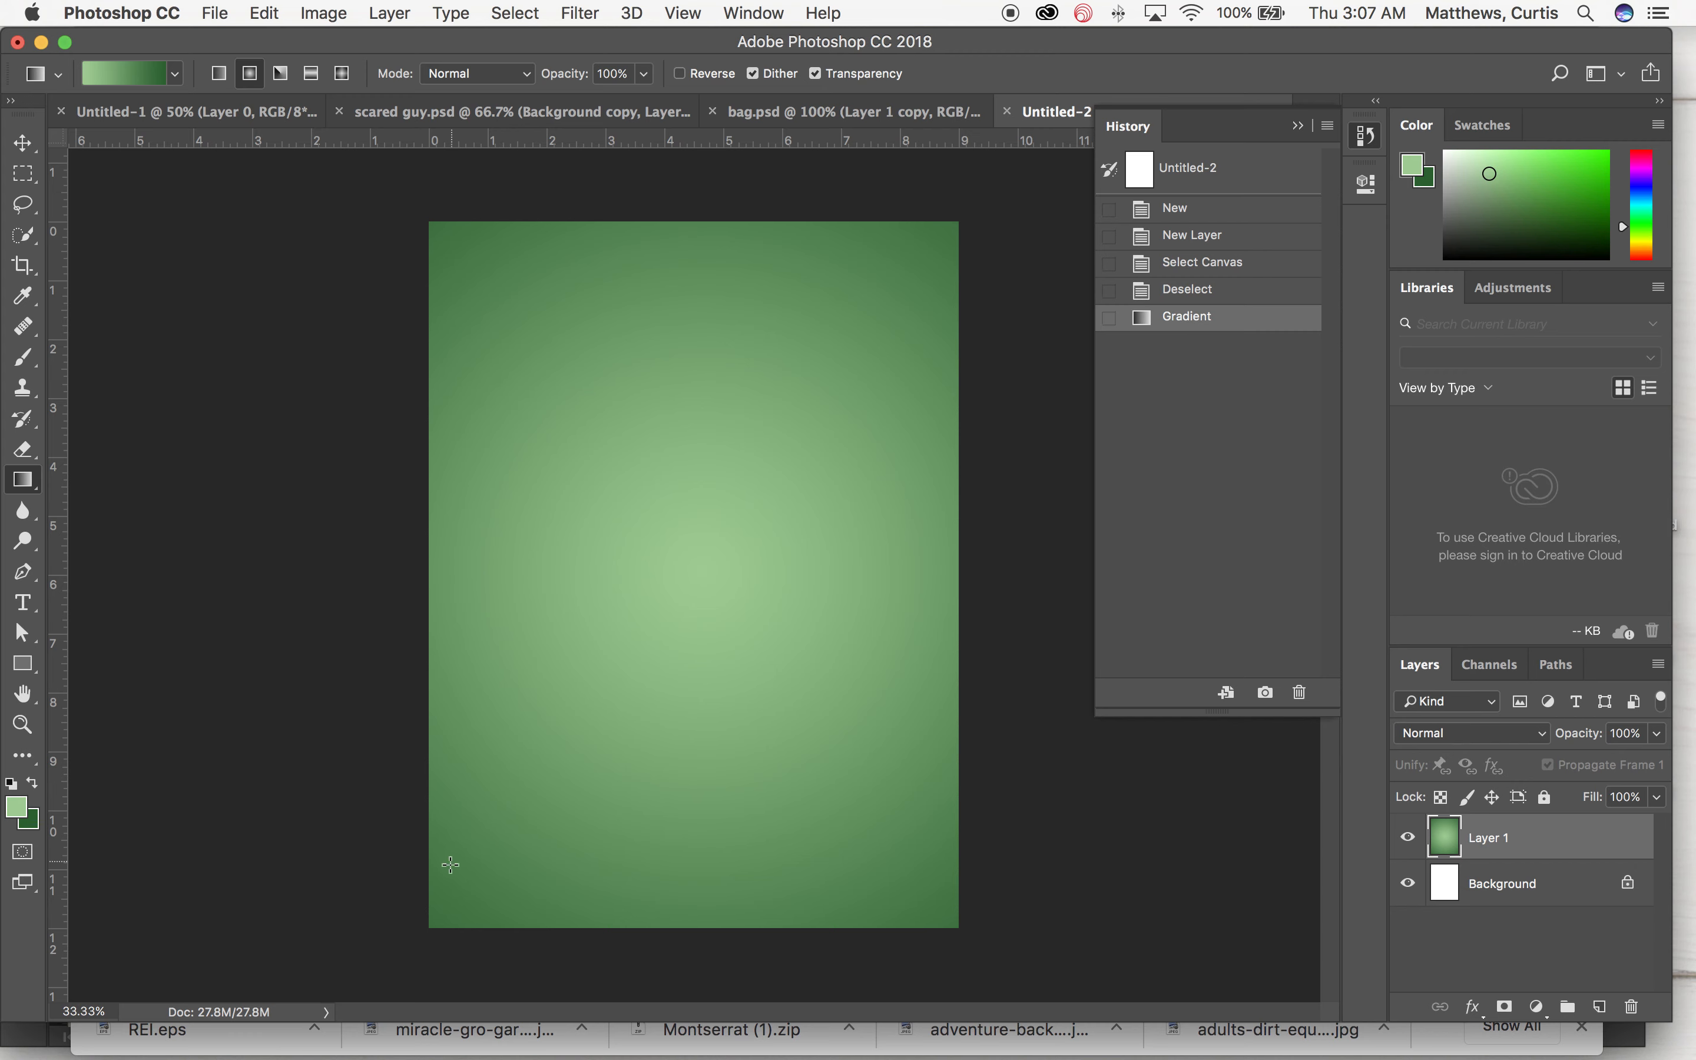
{"action": "key", "text": "super+z"}
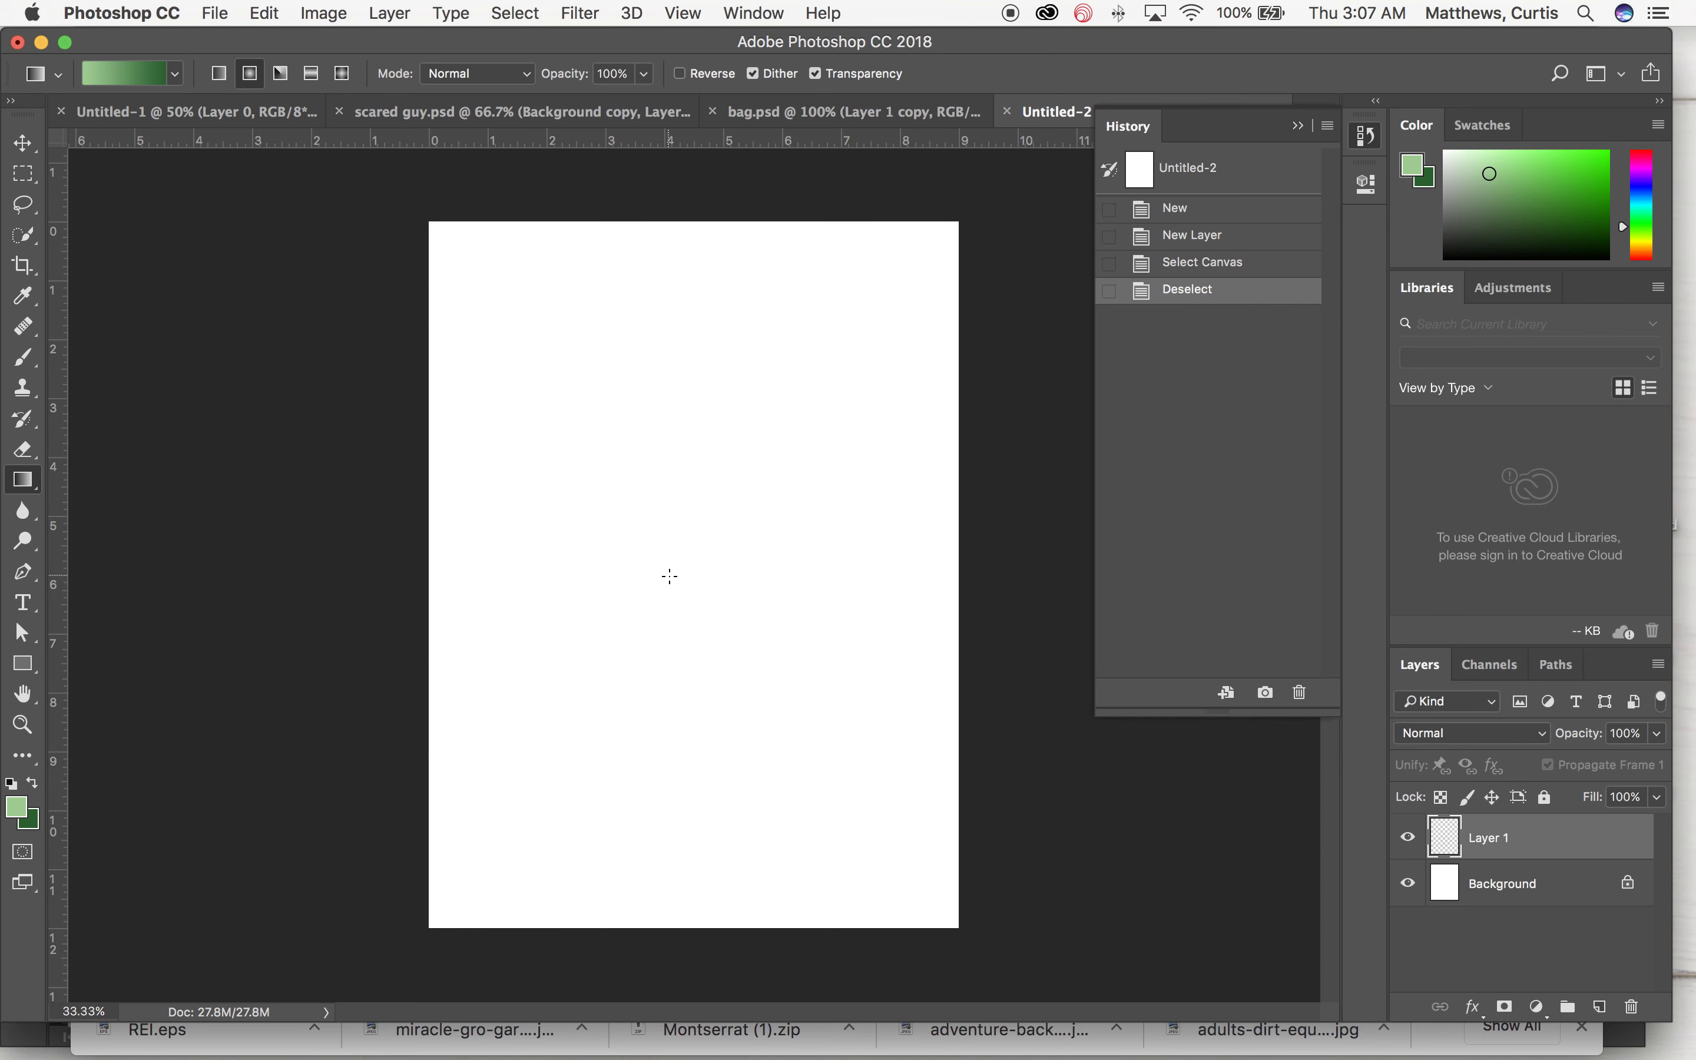
{"action": "left_click_drag", "start_coordinate": [586, 563], "coordinate": [954, 925]}
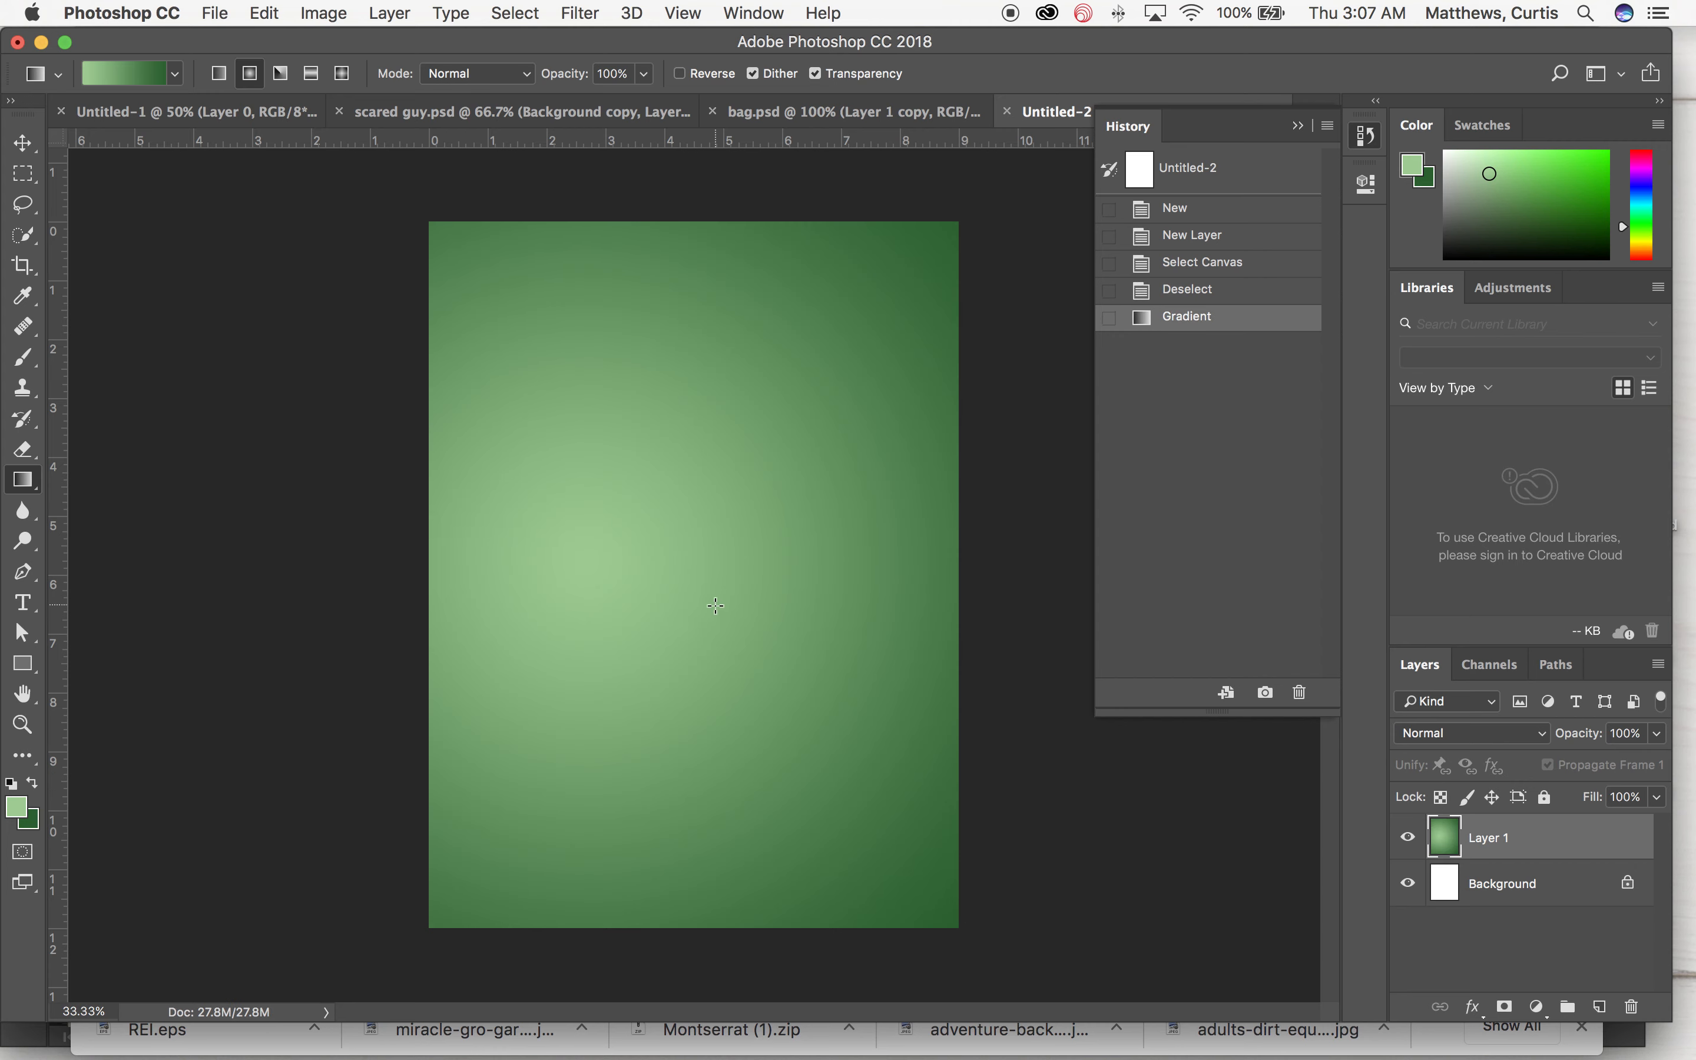
{"action": "key", "text": "super+z"}
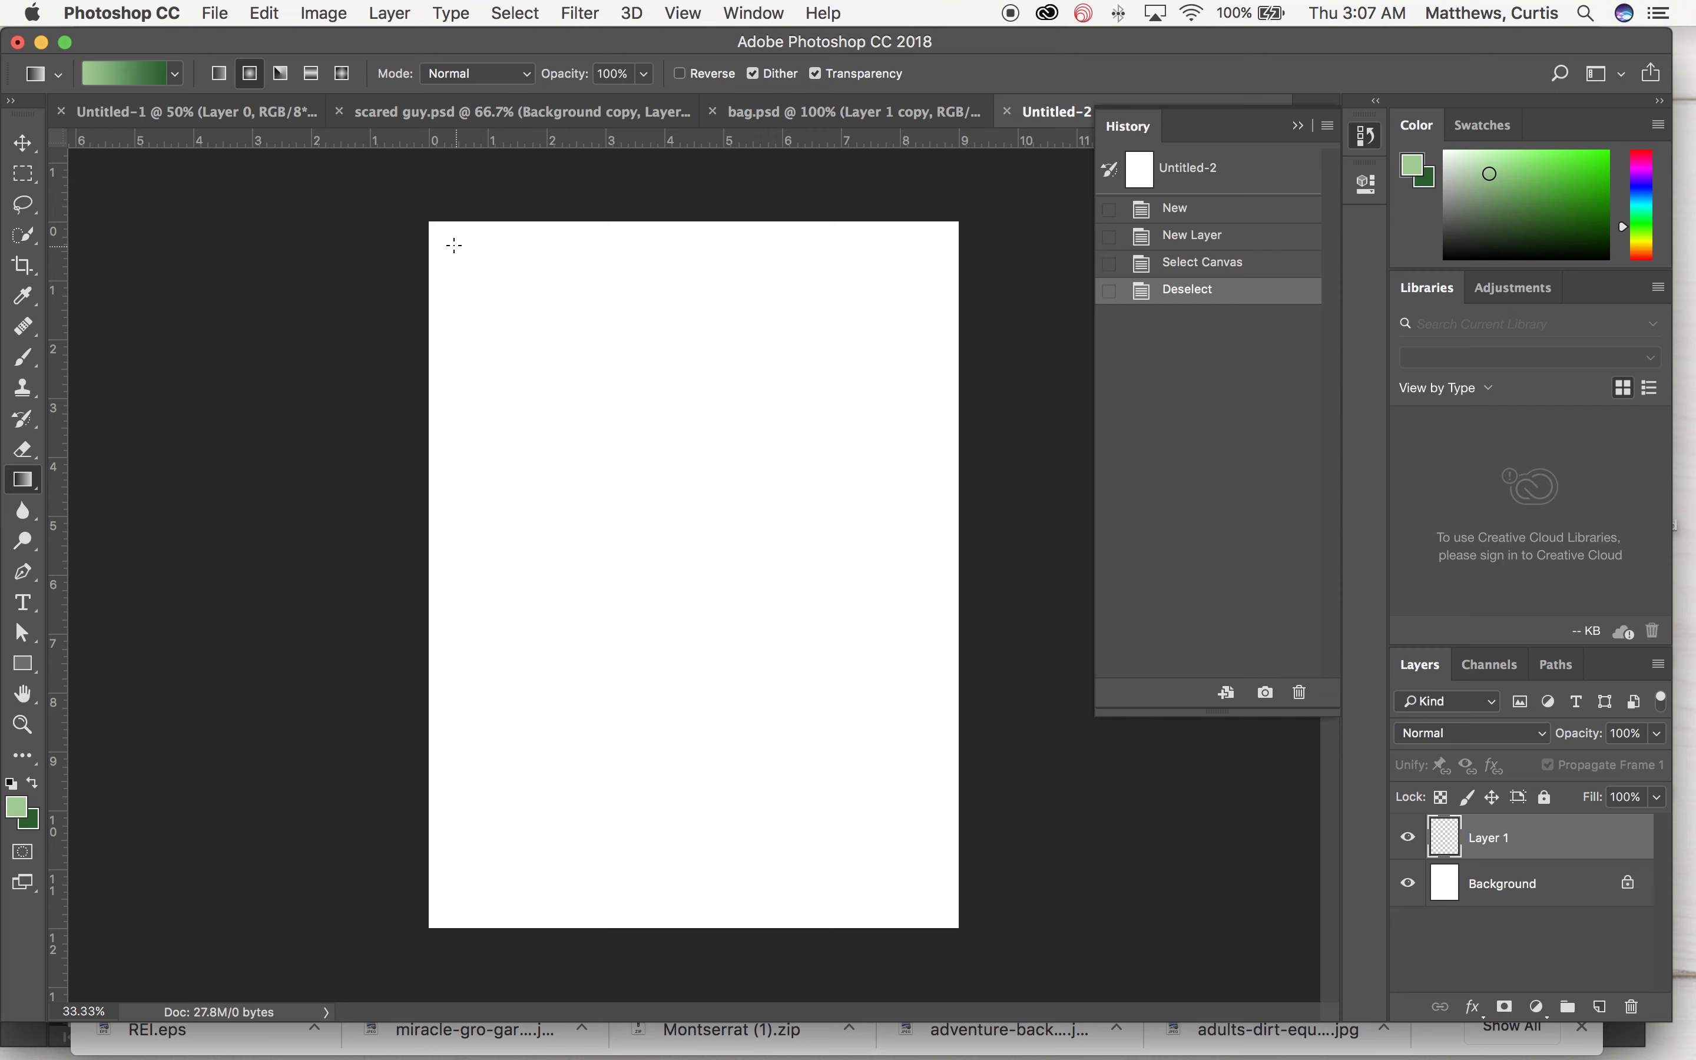
{"action": "left_click_drag", "start_coordinate": [431, 228], "coordinate": [753, 698]}
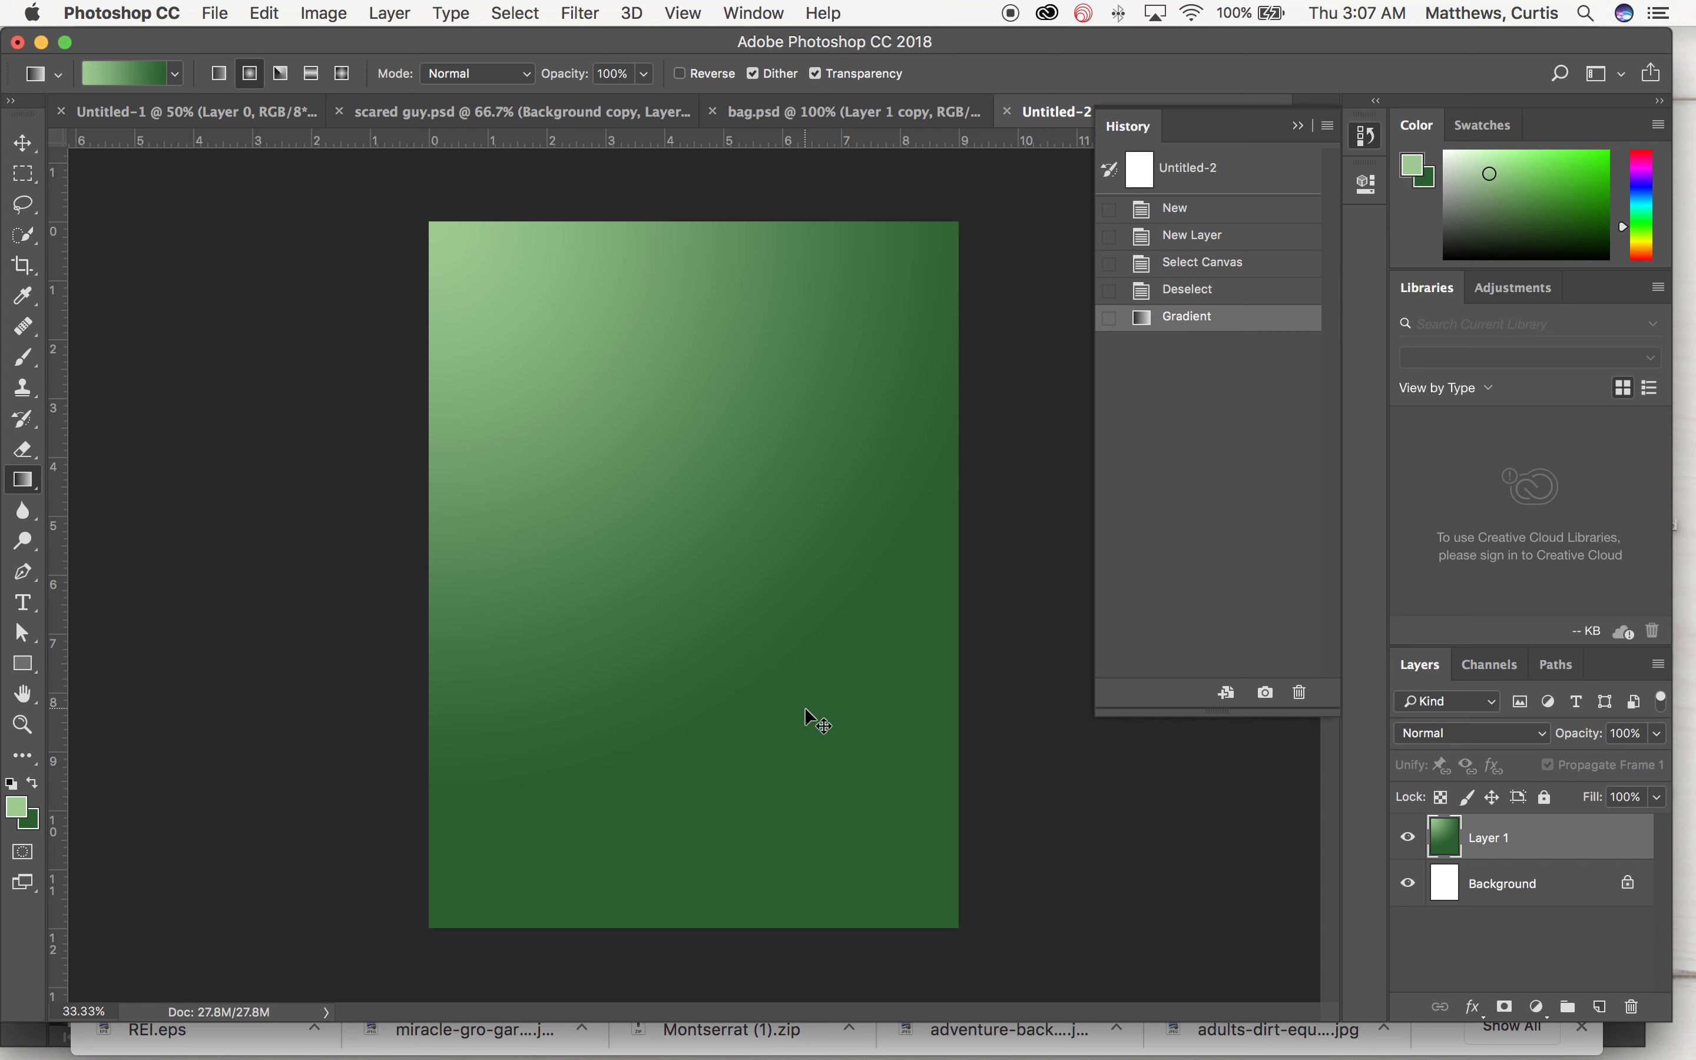
{"action": "key", "text": "super+z"}
{"action": "left_click_drag", "start_coordinate": [689, 536], "coordinate": [686, 931]}
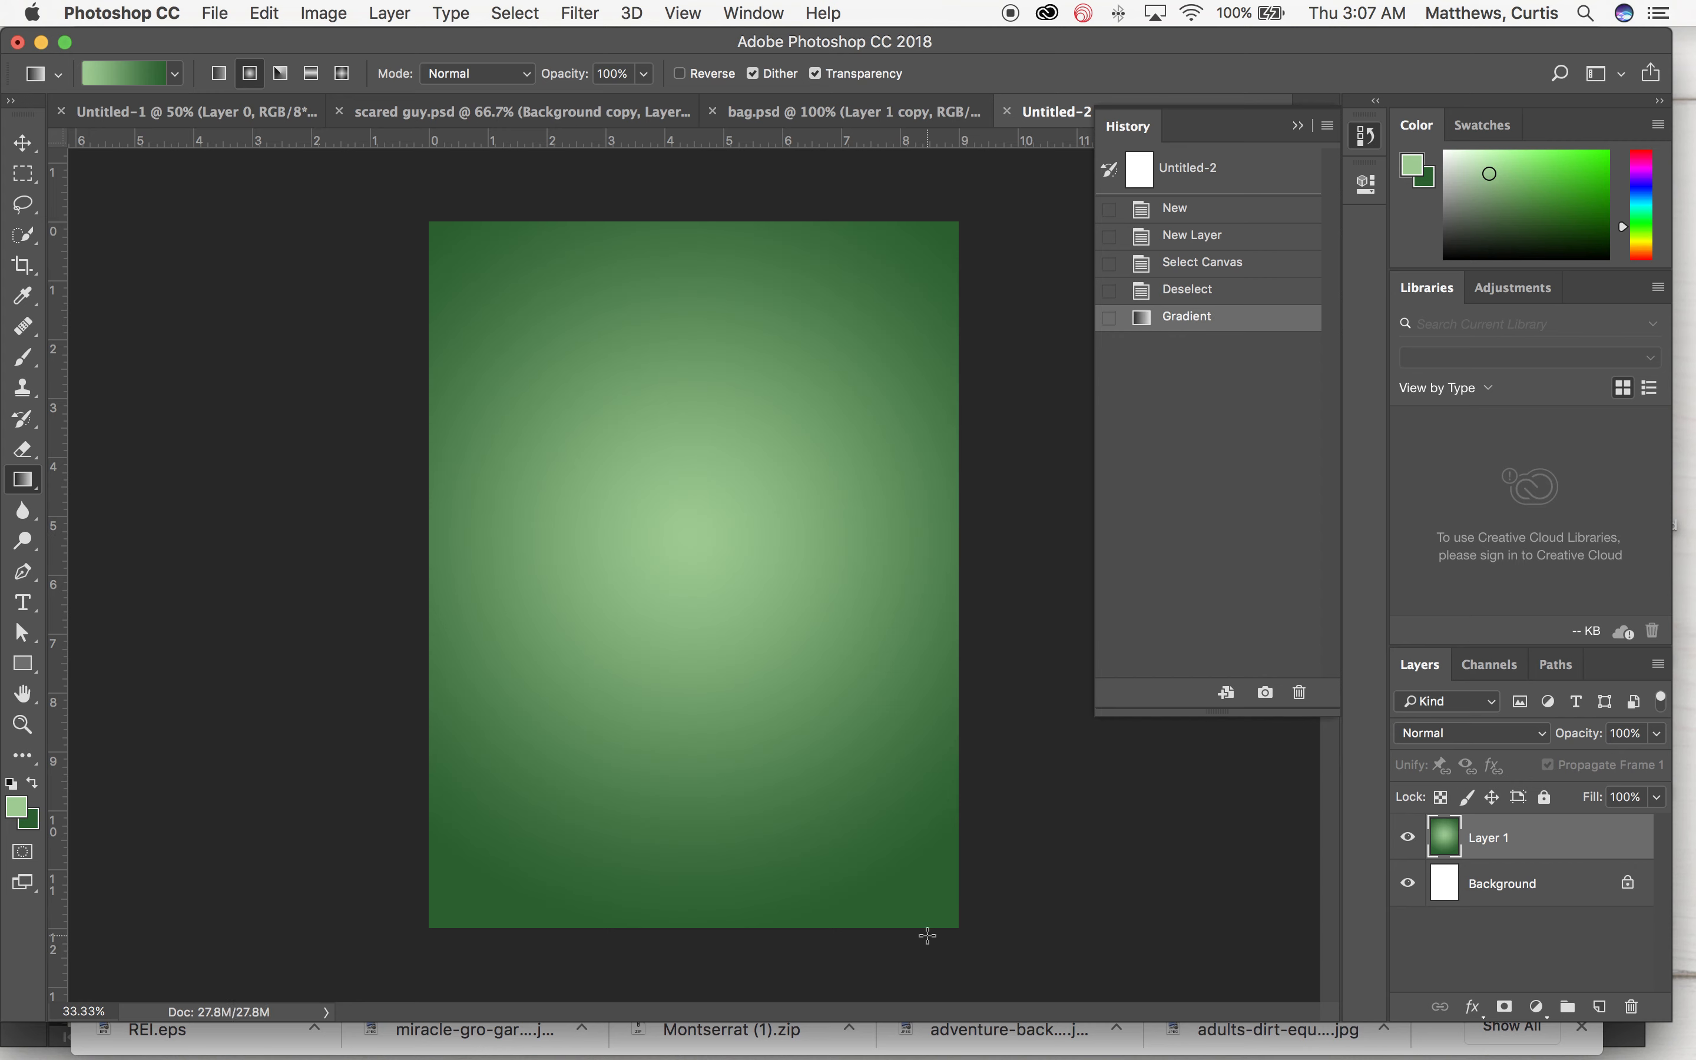
Step: Save the document as green ball.psd on the Desktop, keeping Maximize Compatibility on
{"action": "left_click", "coordinate": [210, 13]}
{"action": "left_click", "coordinate": [214, 12]}
{"action": "left_click", "coordinate": [272, 256]}
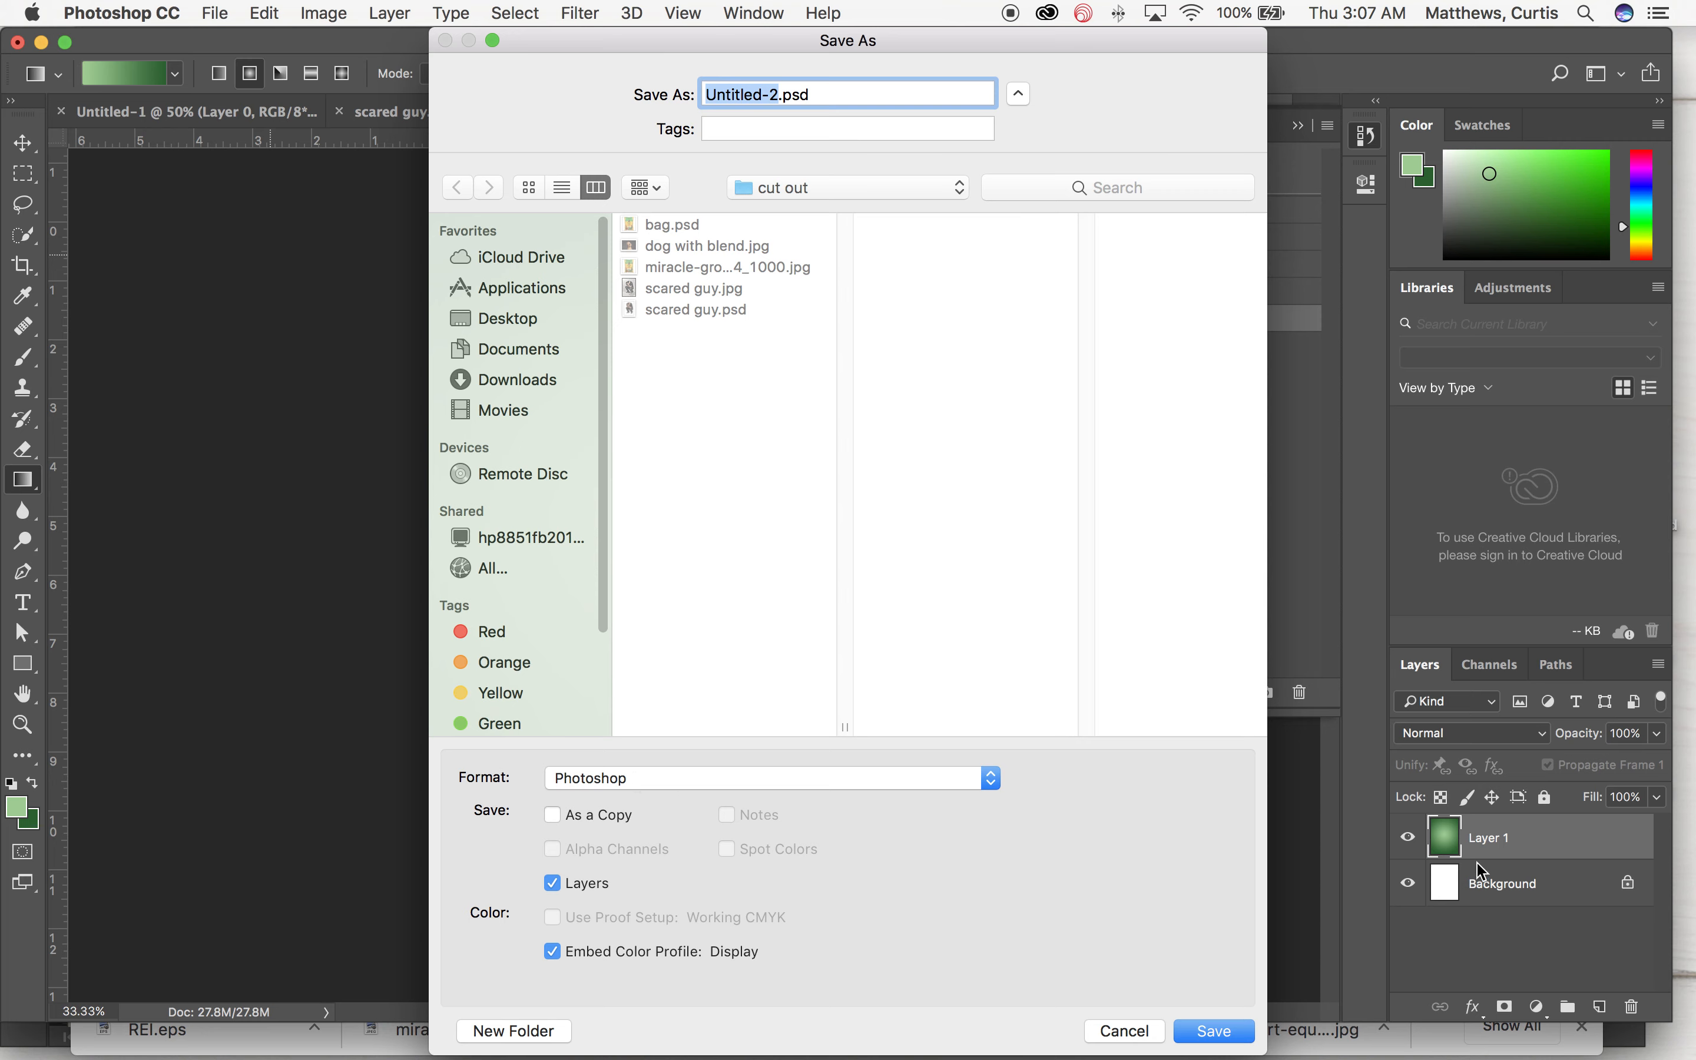
{"action": "type", "text": "green ball"}
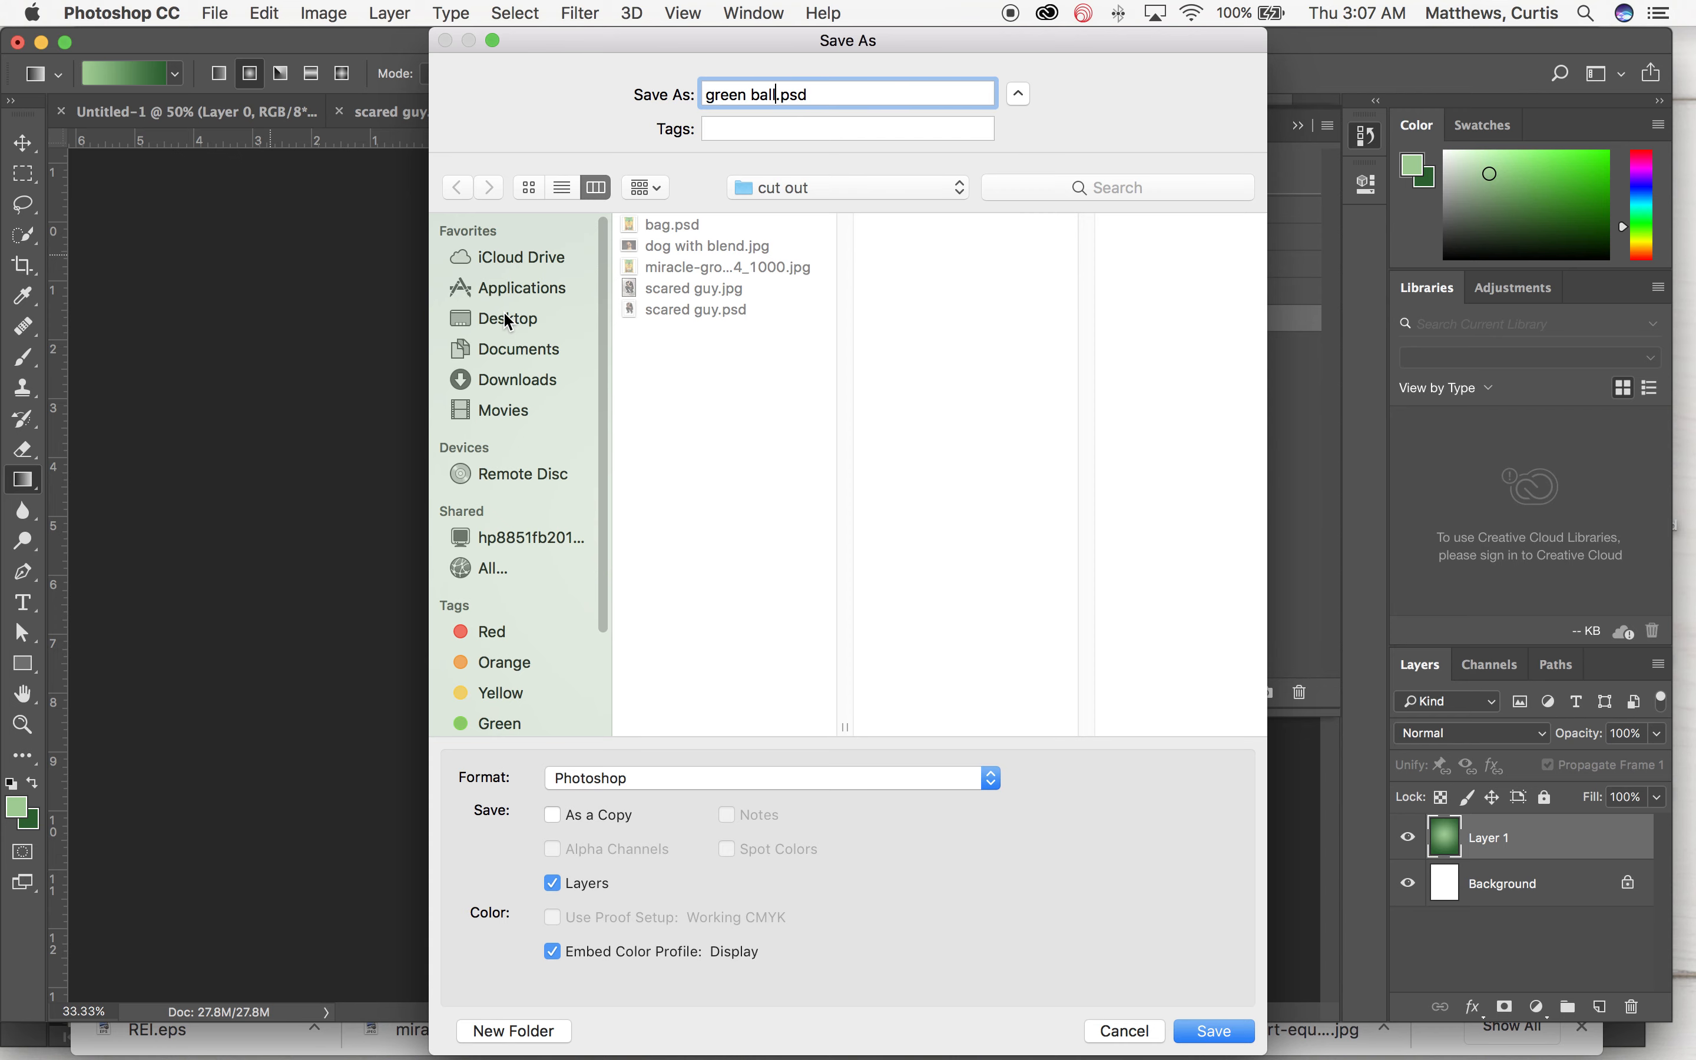
{"action": "left_click", "coordinate": [509, 321]}
{"action": "key", "text": "Return"}
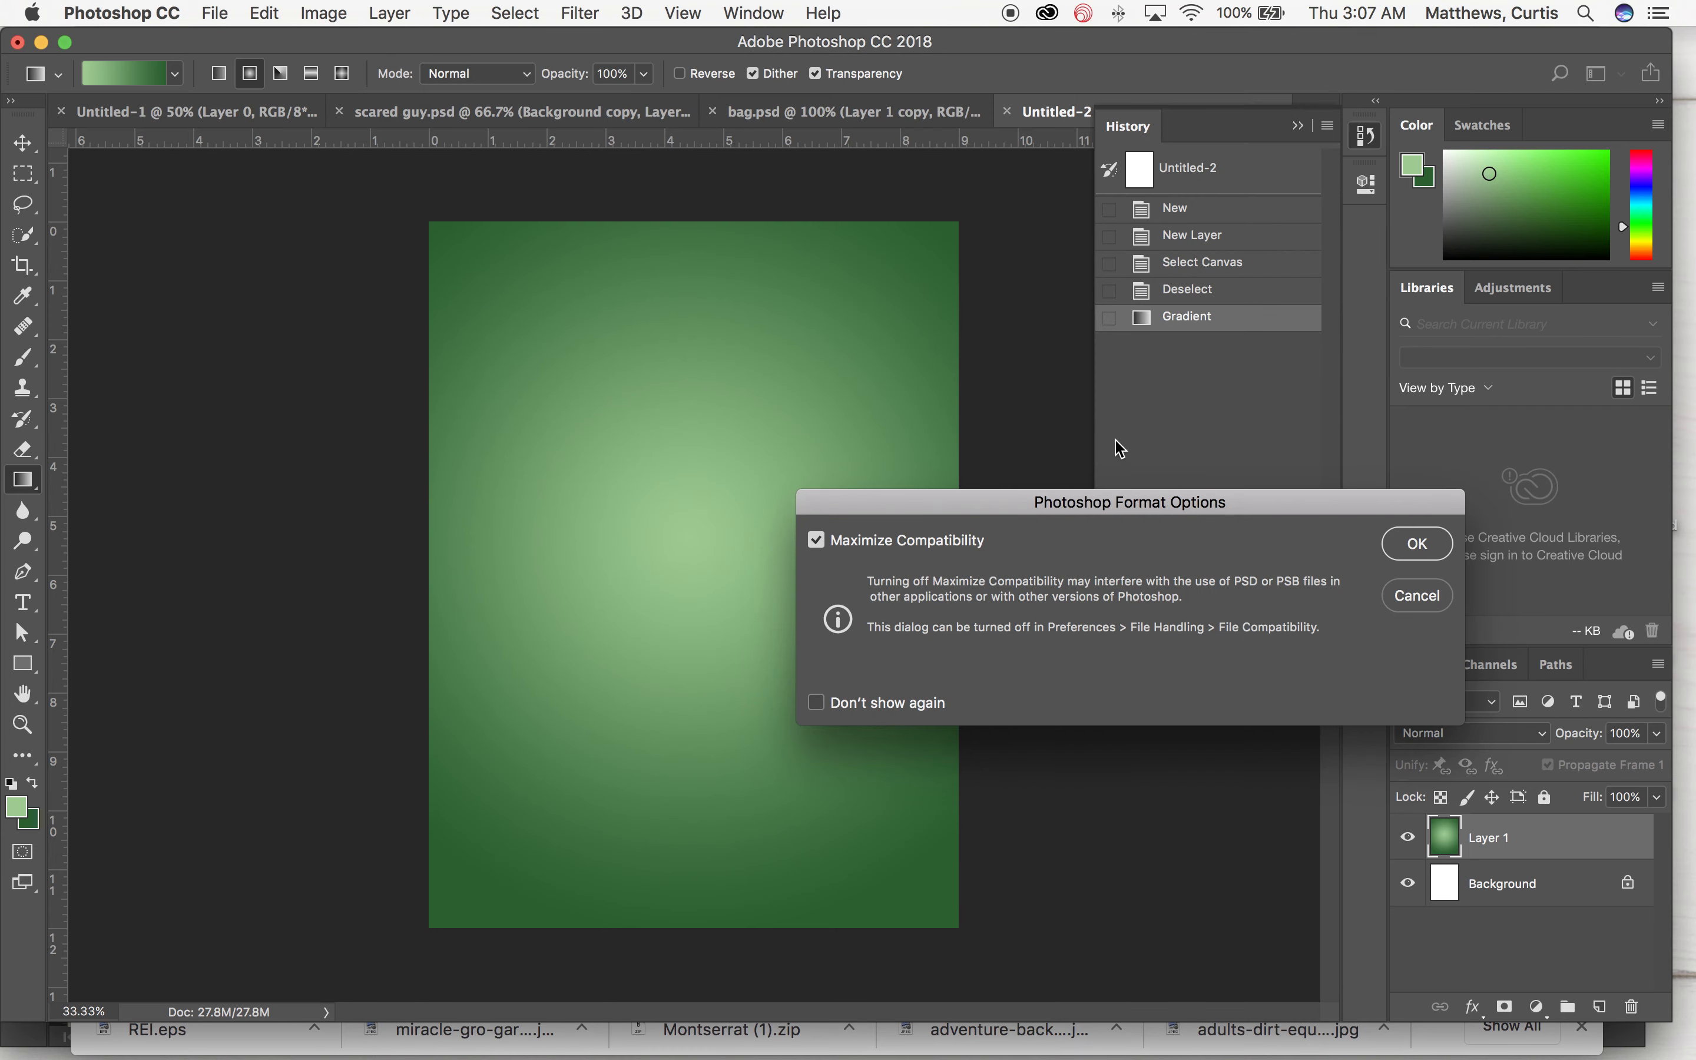
{"action": "left_click", "coordinate": [1412, 545]}
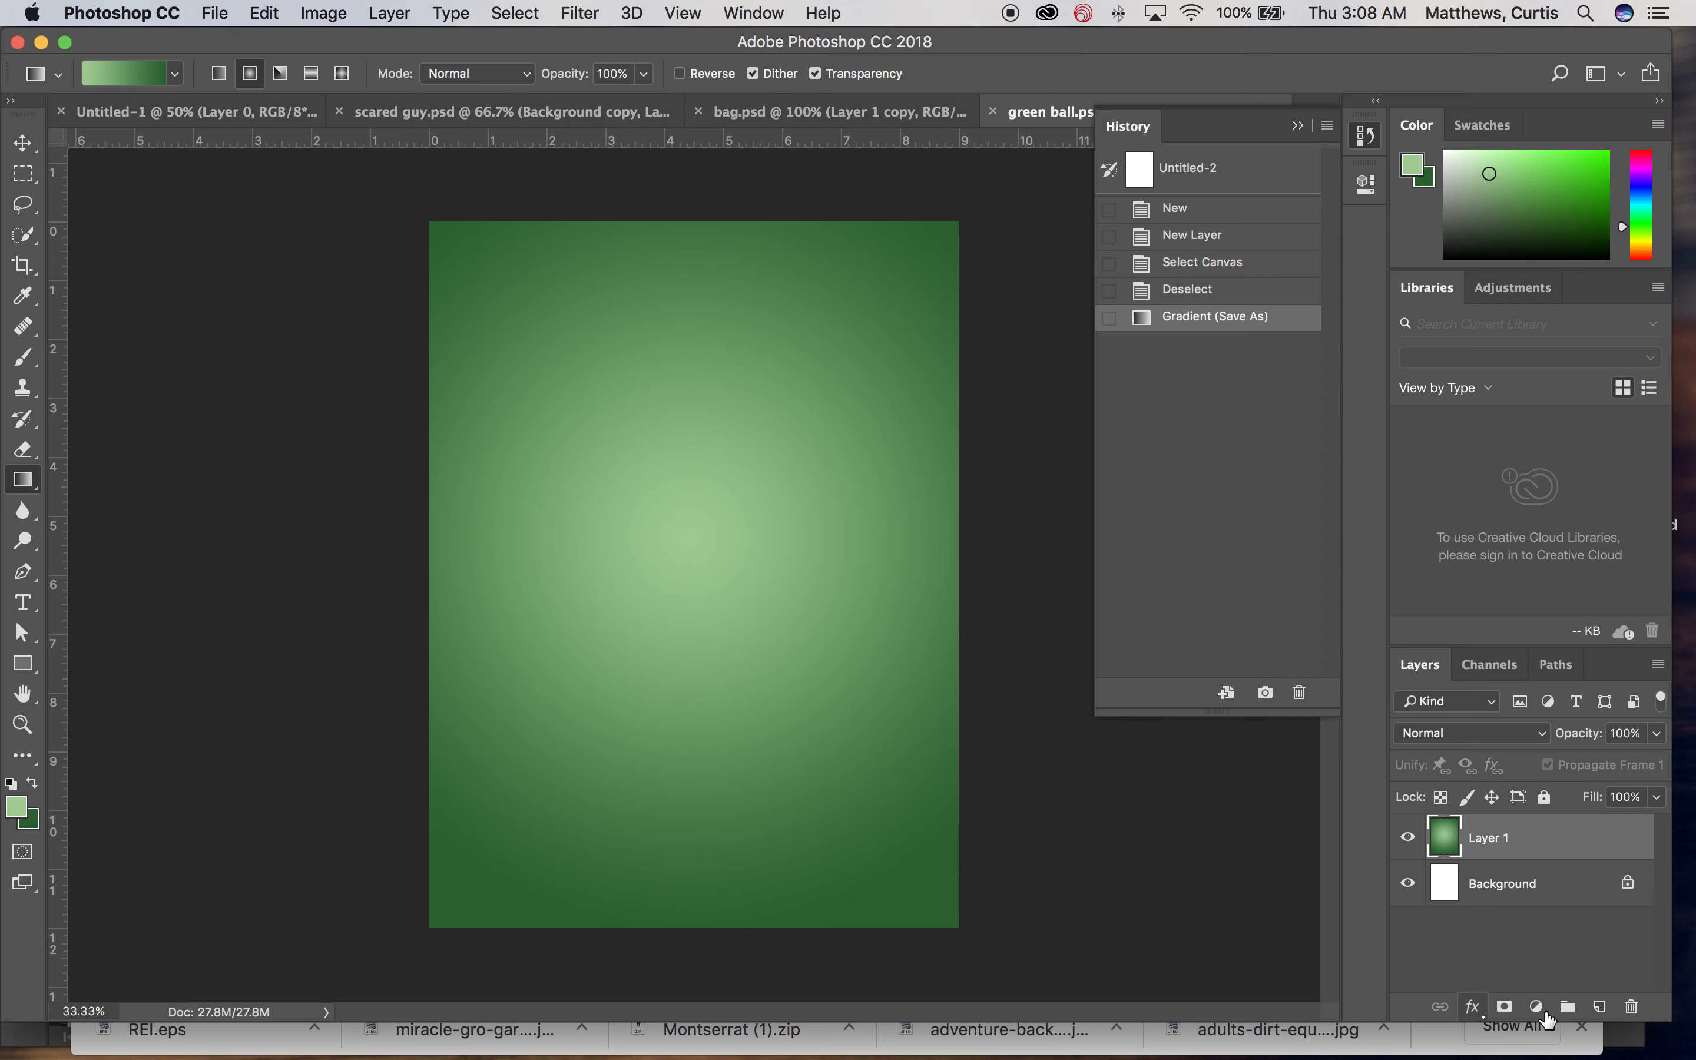
Step: Add a Hue/Saturation adjustment layer and set its hue to +25
{"action": "left_click", "coordinate": [1536, 1007]}
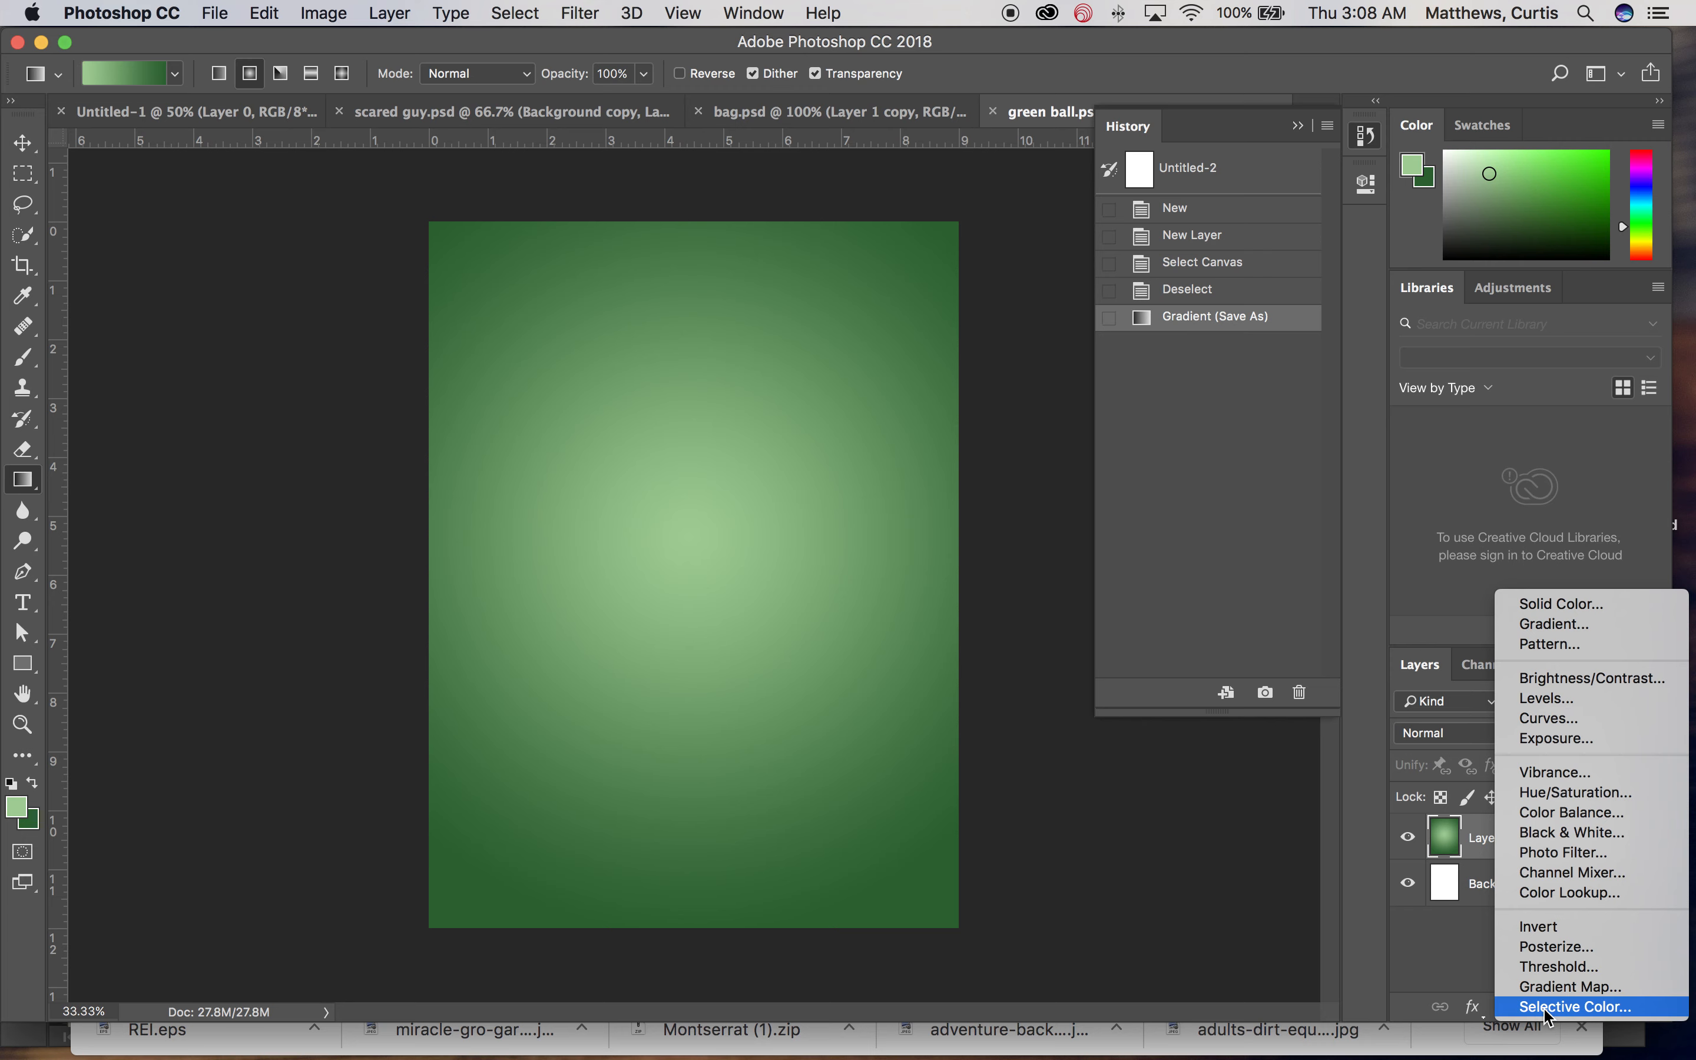
{"action": "left_click", "coordinate": [1455, 973]}
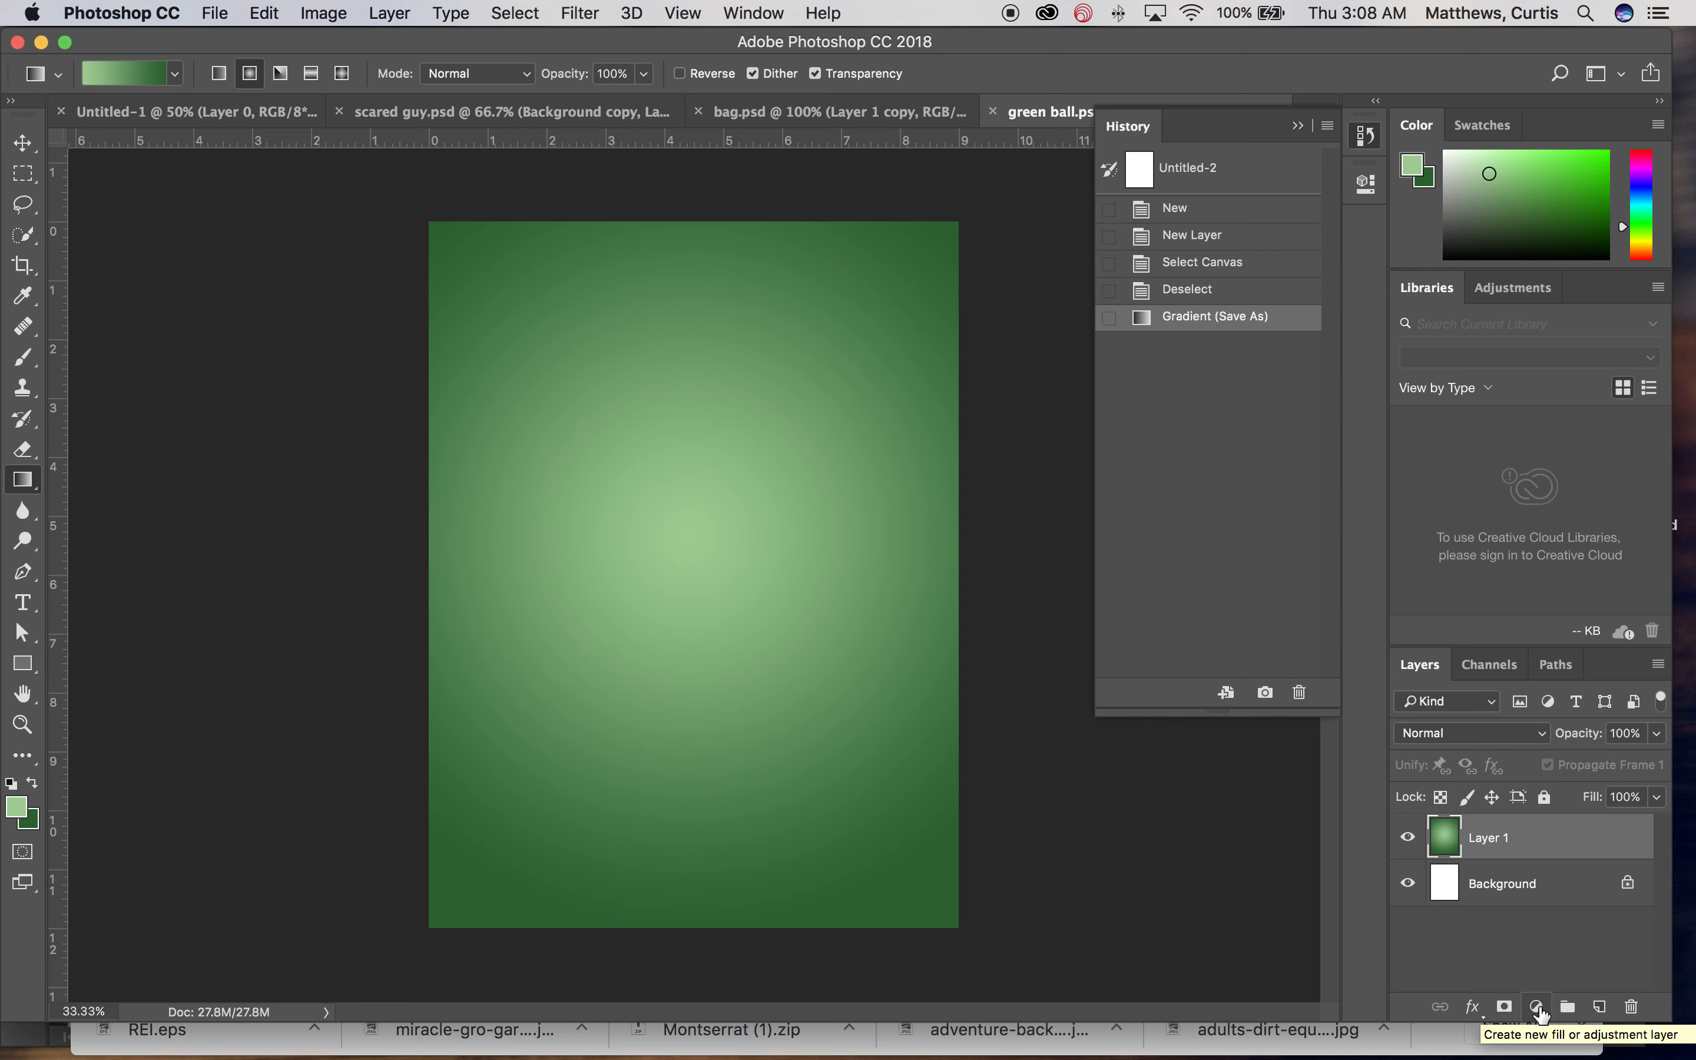
{"action": "left_click", "coordinate": [1537, 1007]}
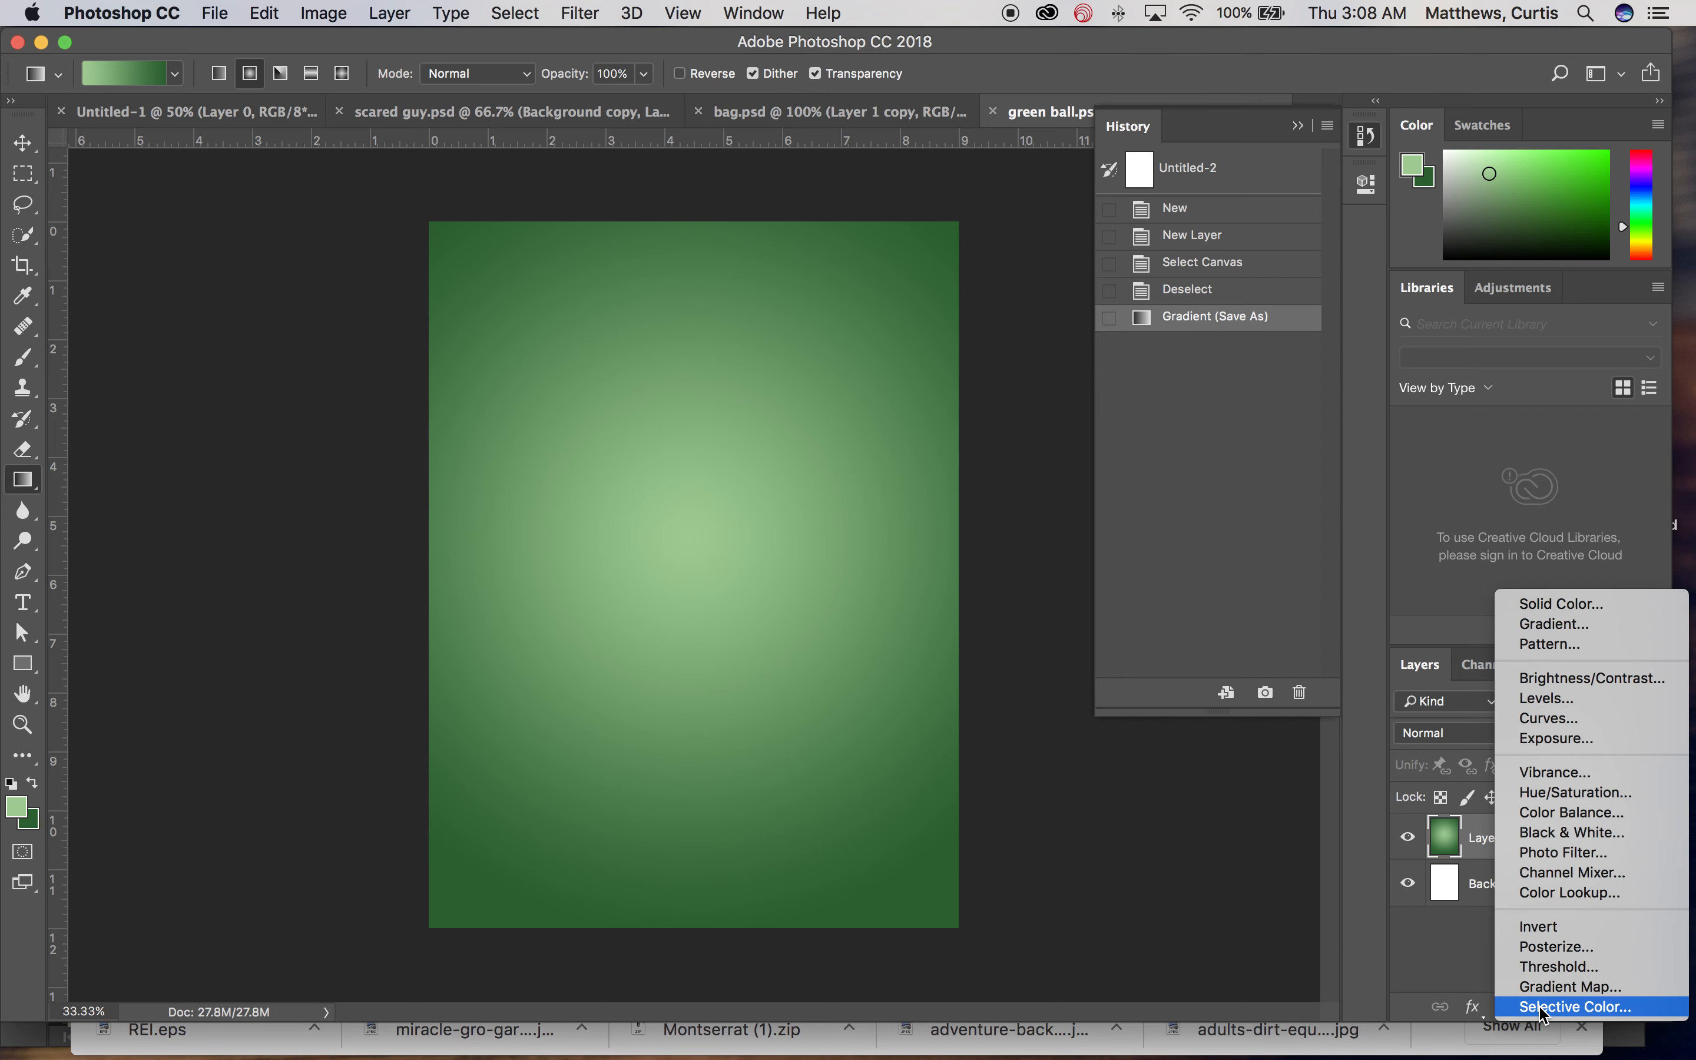
{"action": "left_click", "coordinate": [1551, 795]}
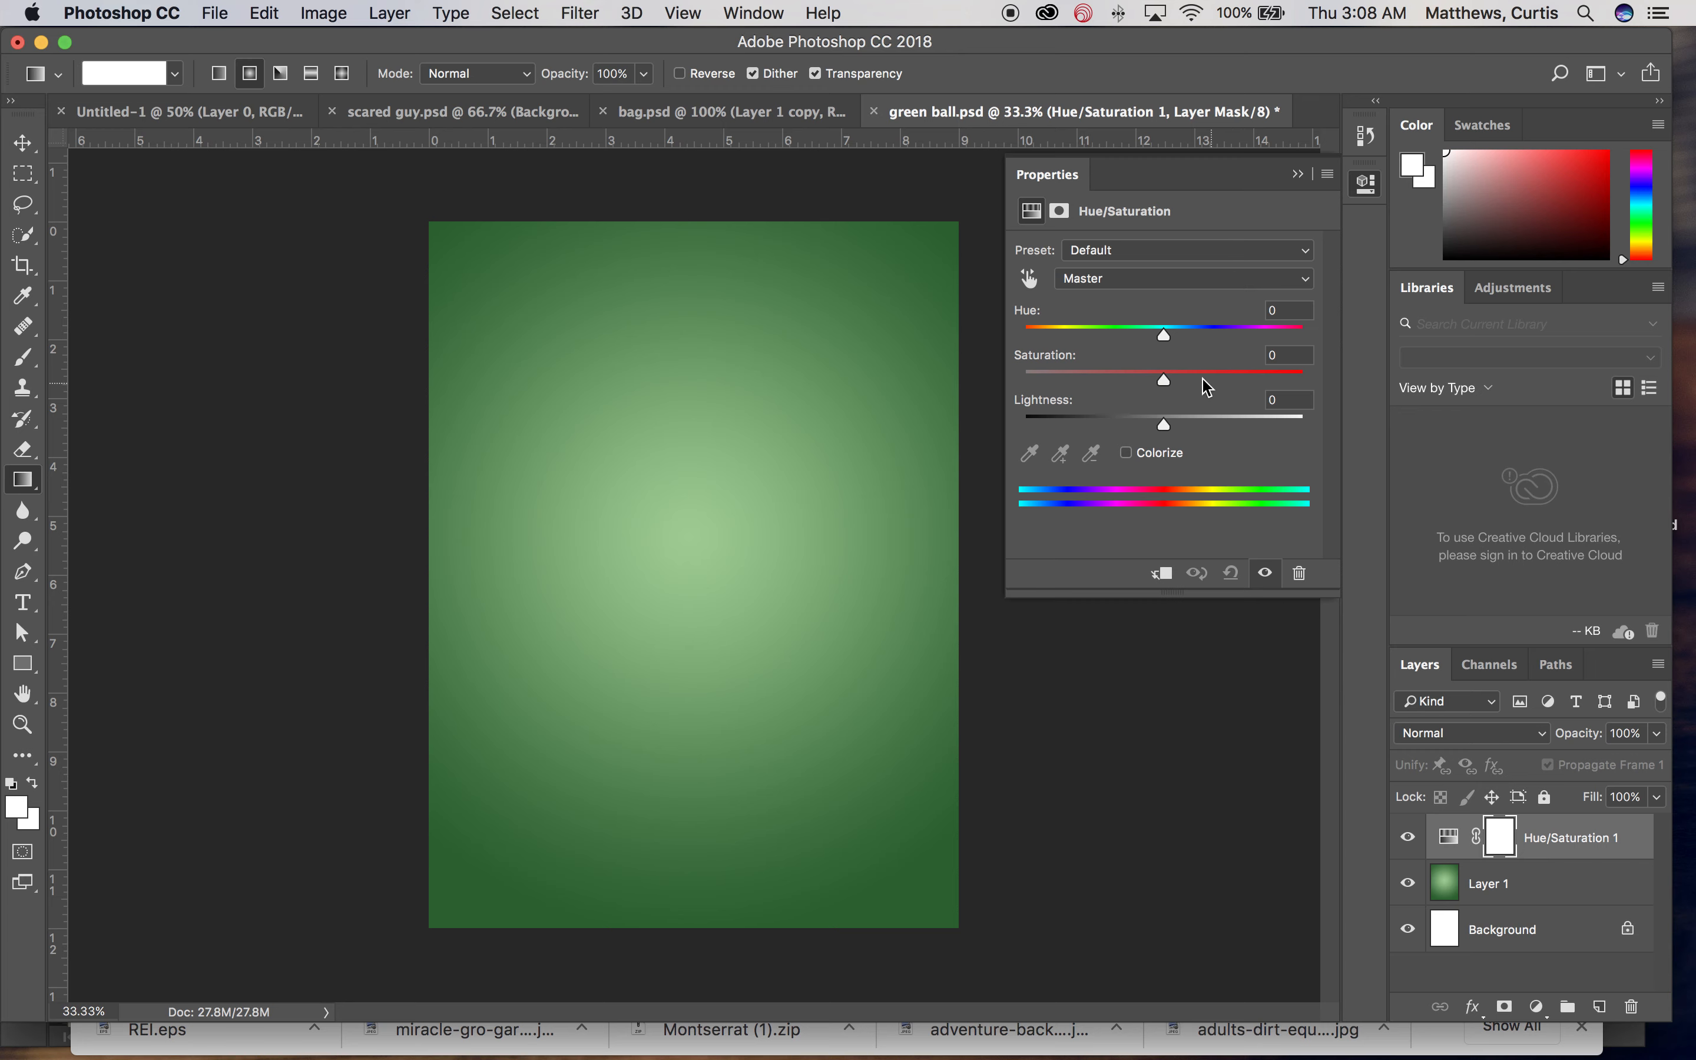
{"action": "left_click_drag", "start_coordinate": [1164, 339], "coordinate": [1119, 340]}
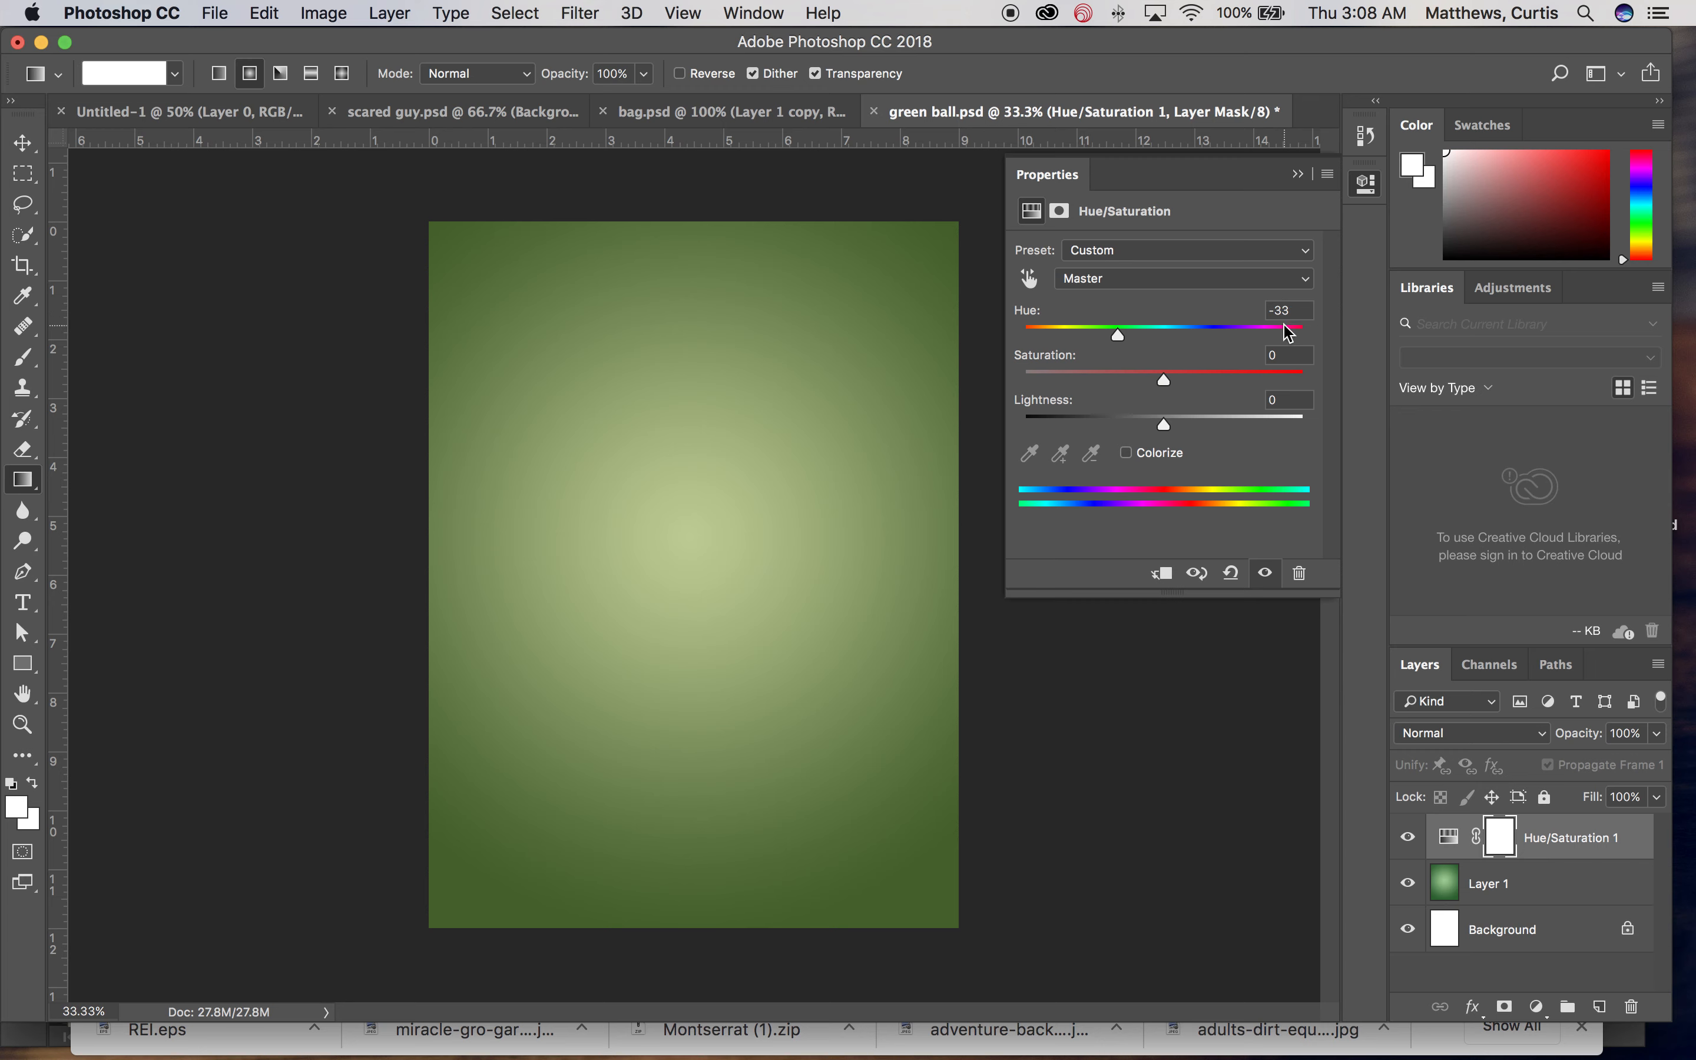
{"action": "mouse_move", "coordinate": [1164, 425]}
{"action": "left_mouse_down"}
{"action": "mouse_move", "coordinate": [1083, 427]}
{"action": "mouse_move", "coordinate": [1233, 439]}
{"action": "mouse_move", "coordinate": [1167, 443]}
{"action": "left_mouse_up"}
{"action": "left_click_drag", "start_coordinate": [1118, 338], "coordinate": [1201, 345]}
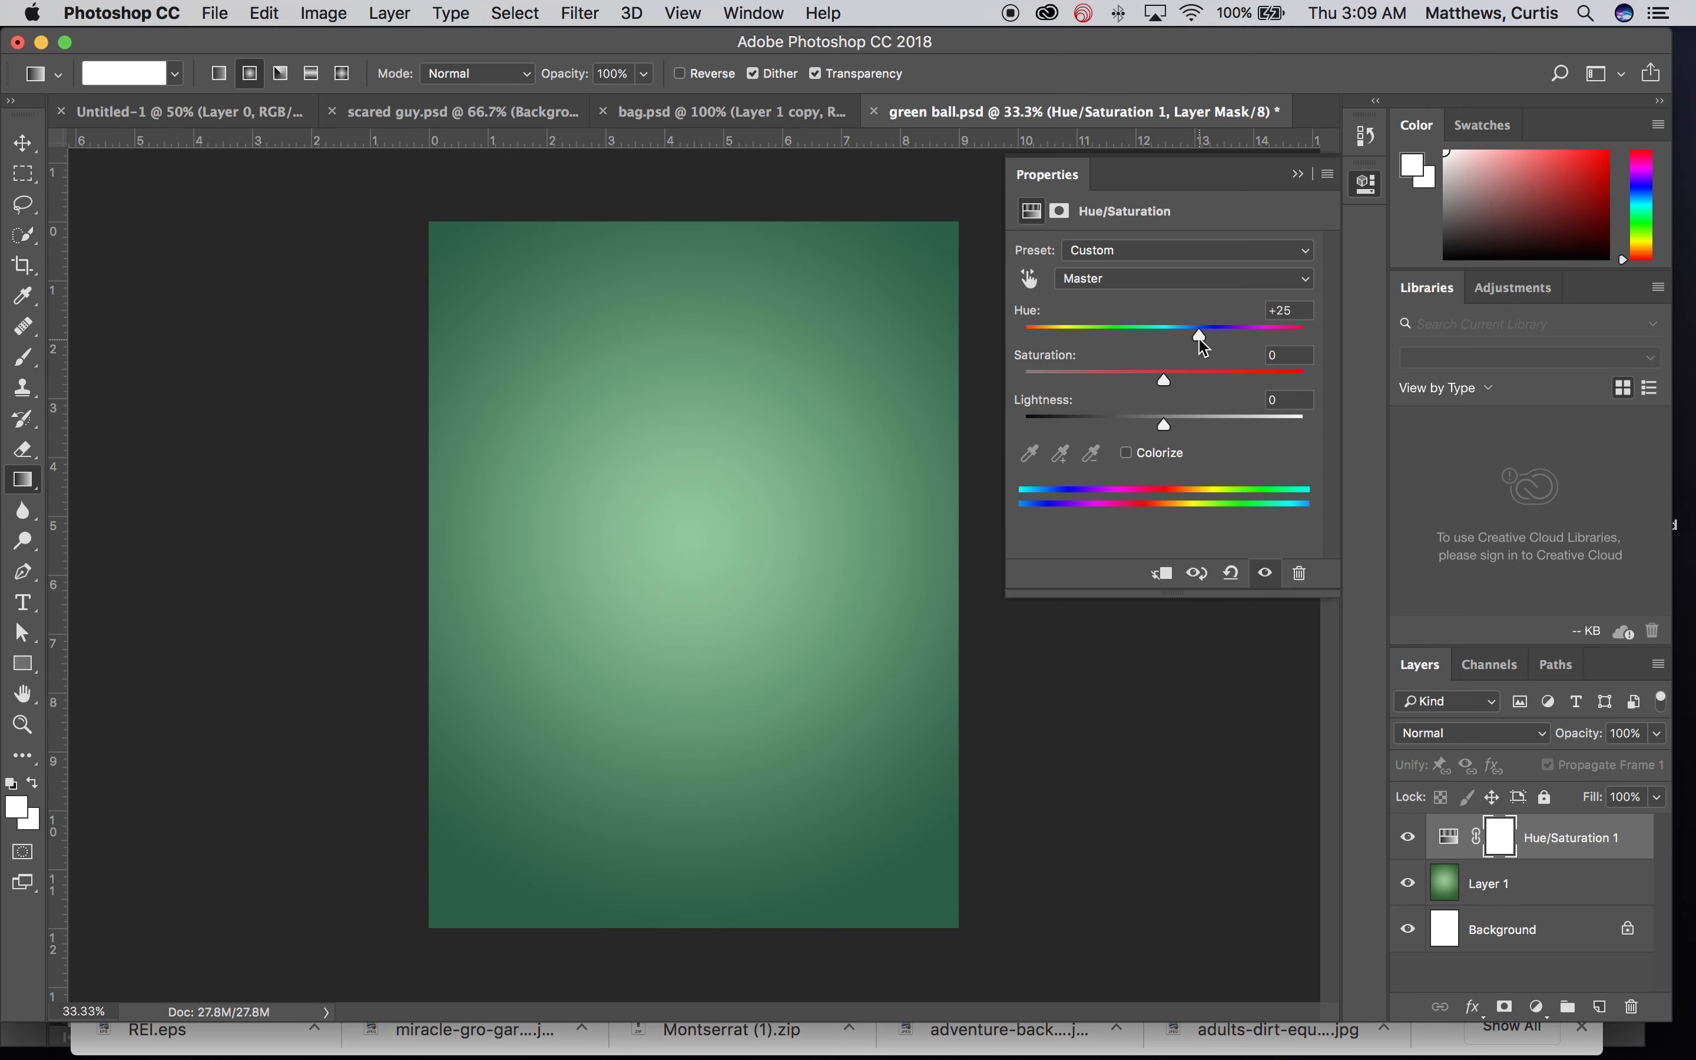
Step: Save and close the document, then reopen green ball.psd from the Desktop
{"action": "key", "text": "super+s"}
{"action": "key", "text": "super+w"}
{"action": "key", "text": "super+o"}
{"action": "left_click", "coordinate": [782, 239]}
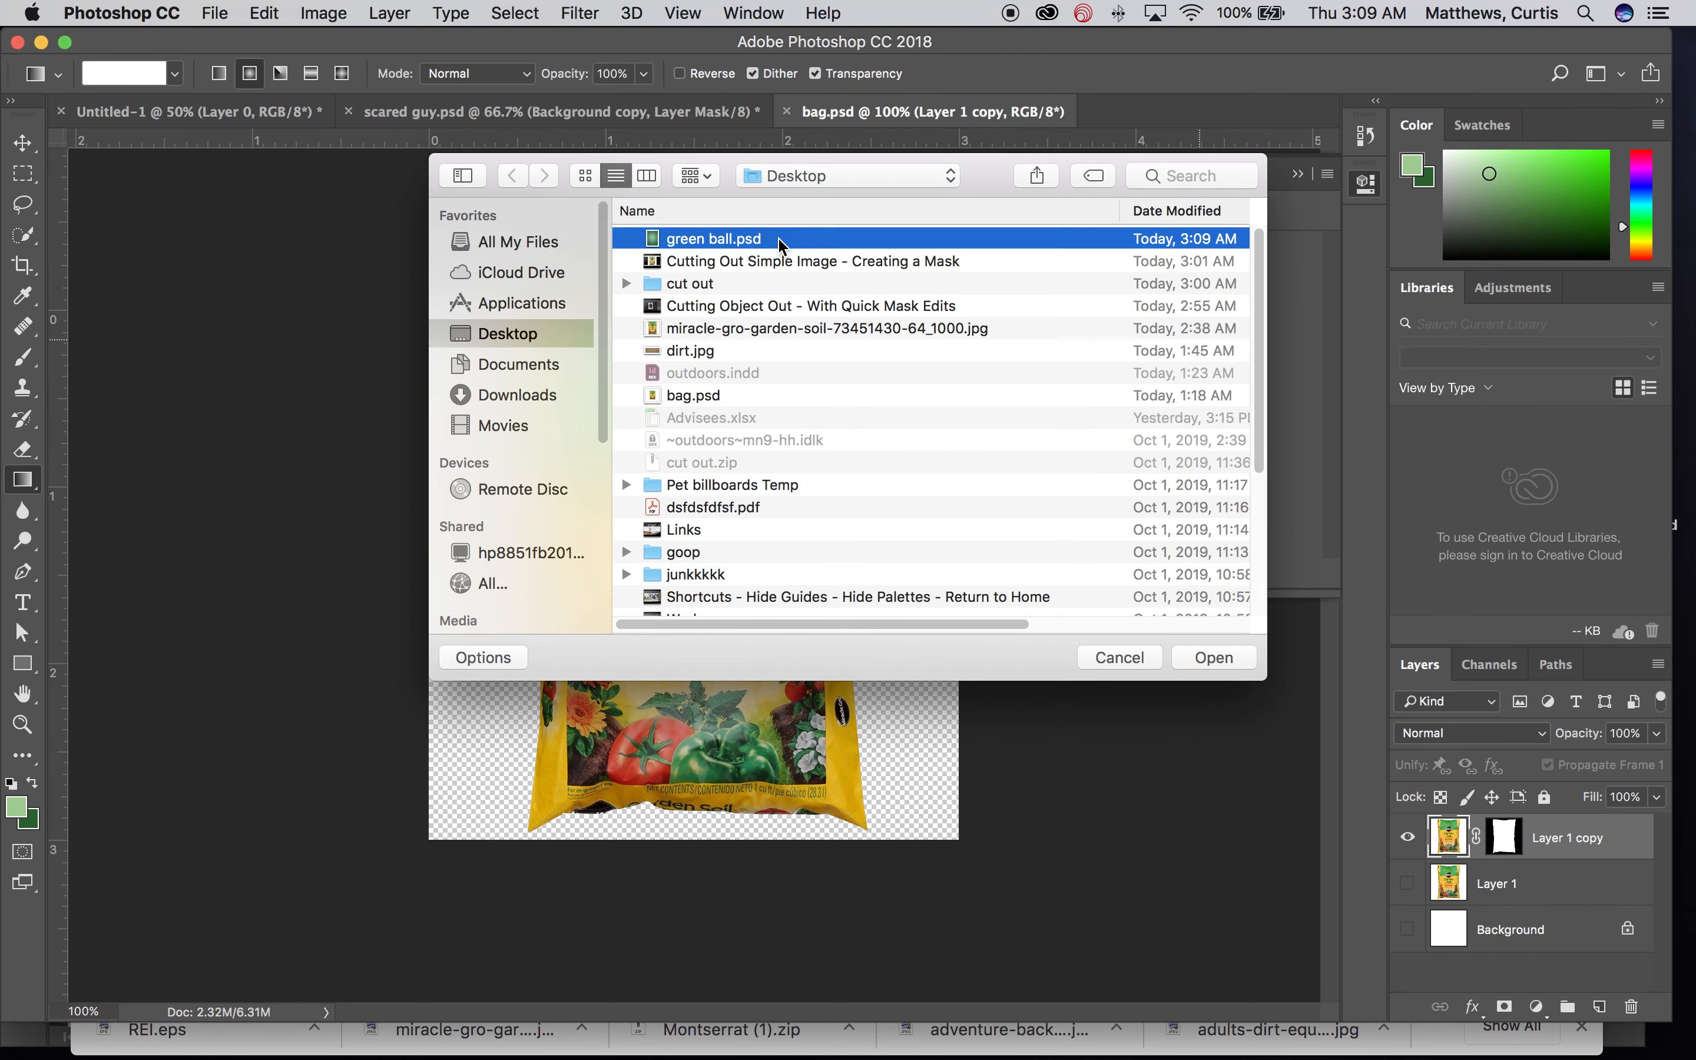
{"action": "double_click", "coordinate": [779, 239]}
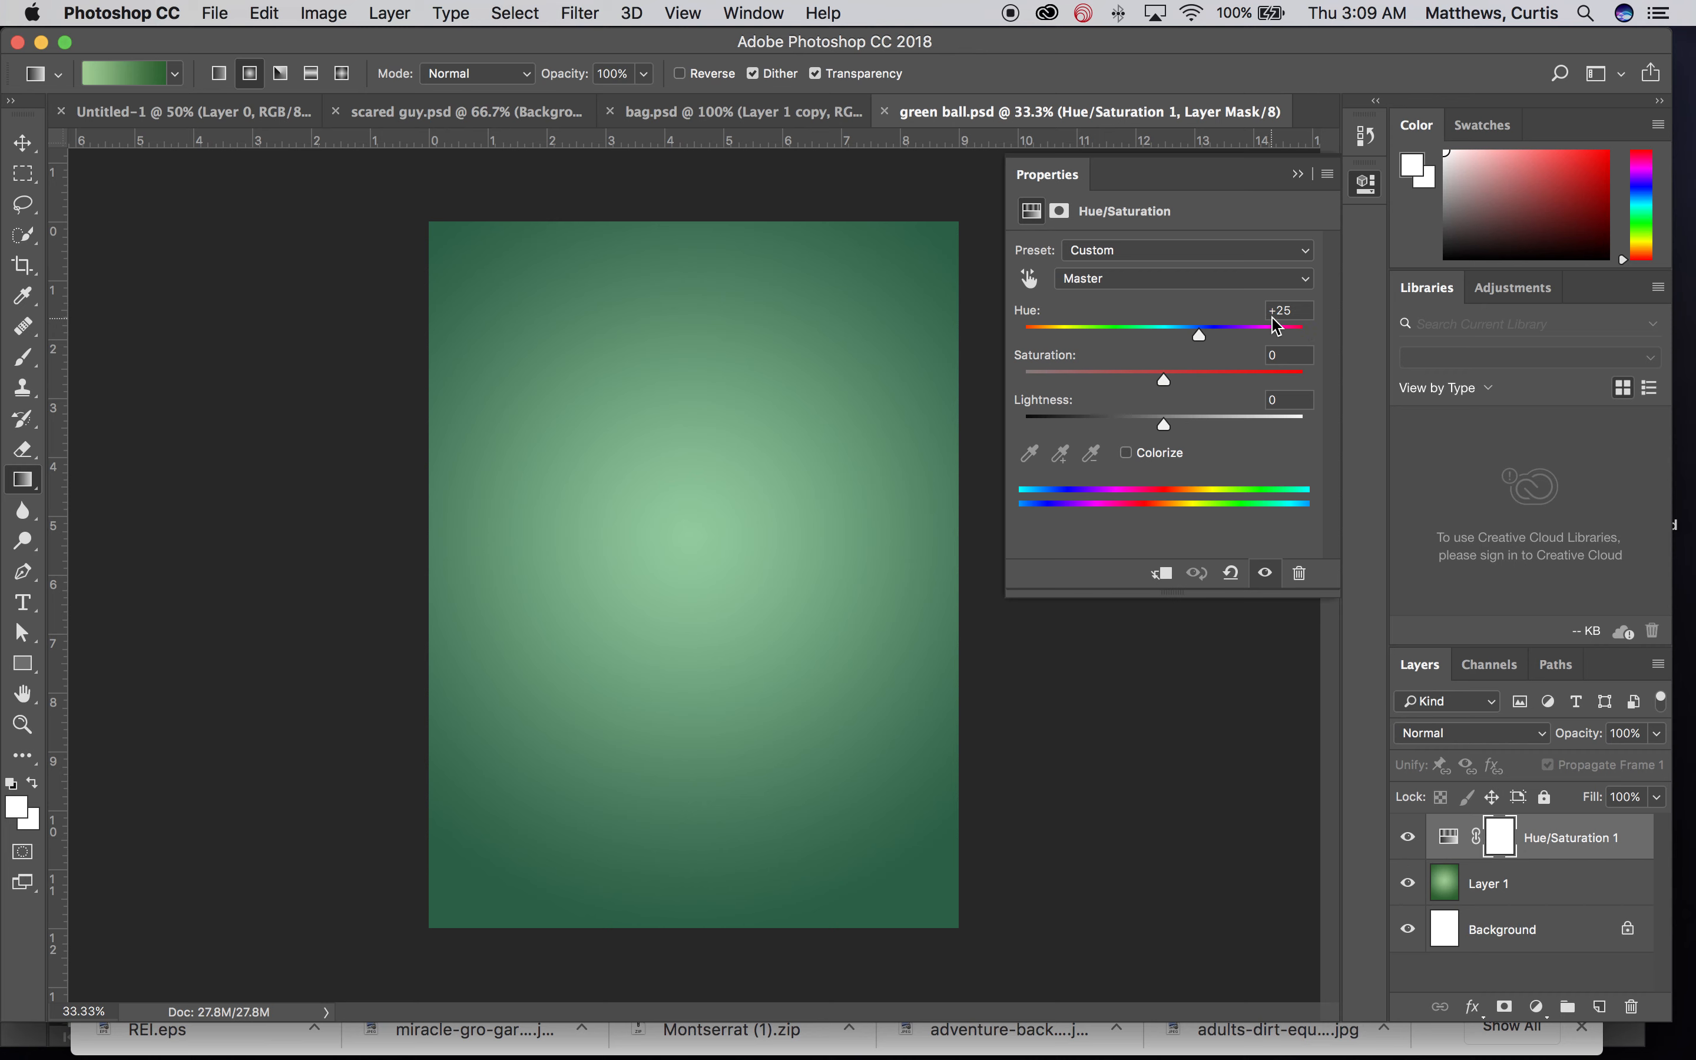
Step: Set the Hue/Saturation hue to +32 and delete the adjustment layer's mask
{"action": "left_click_drag", "start_coordinate": [1199, 335], "coordinate": [1165, 340]}
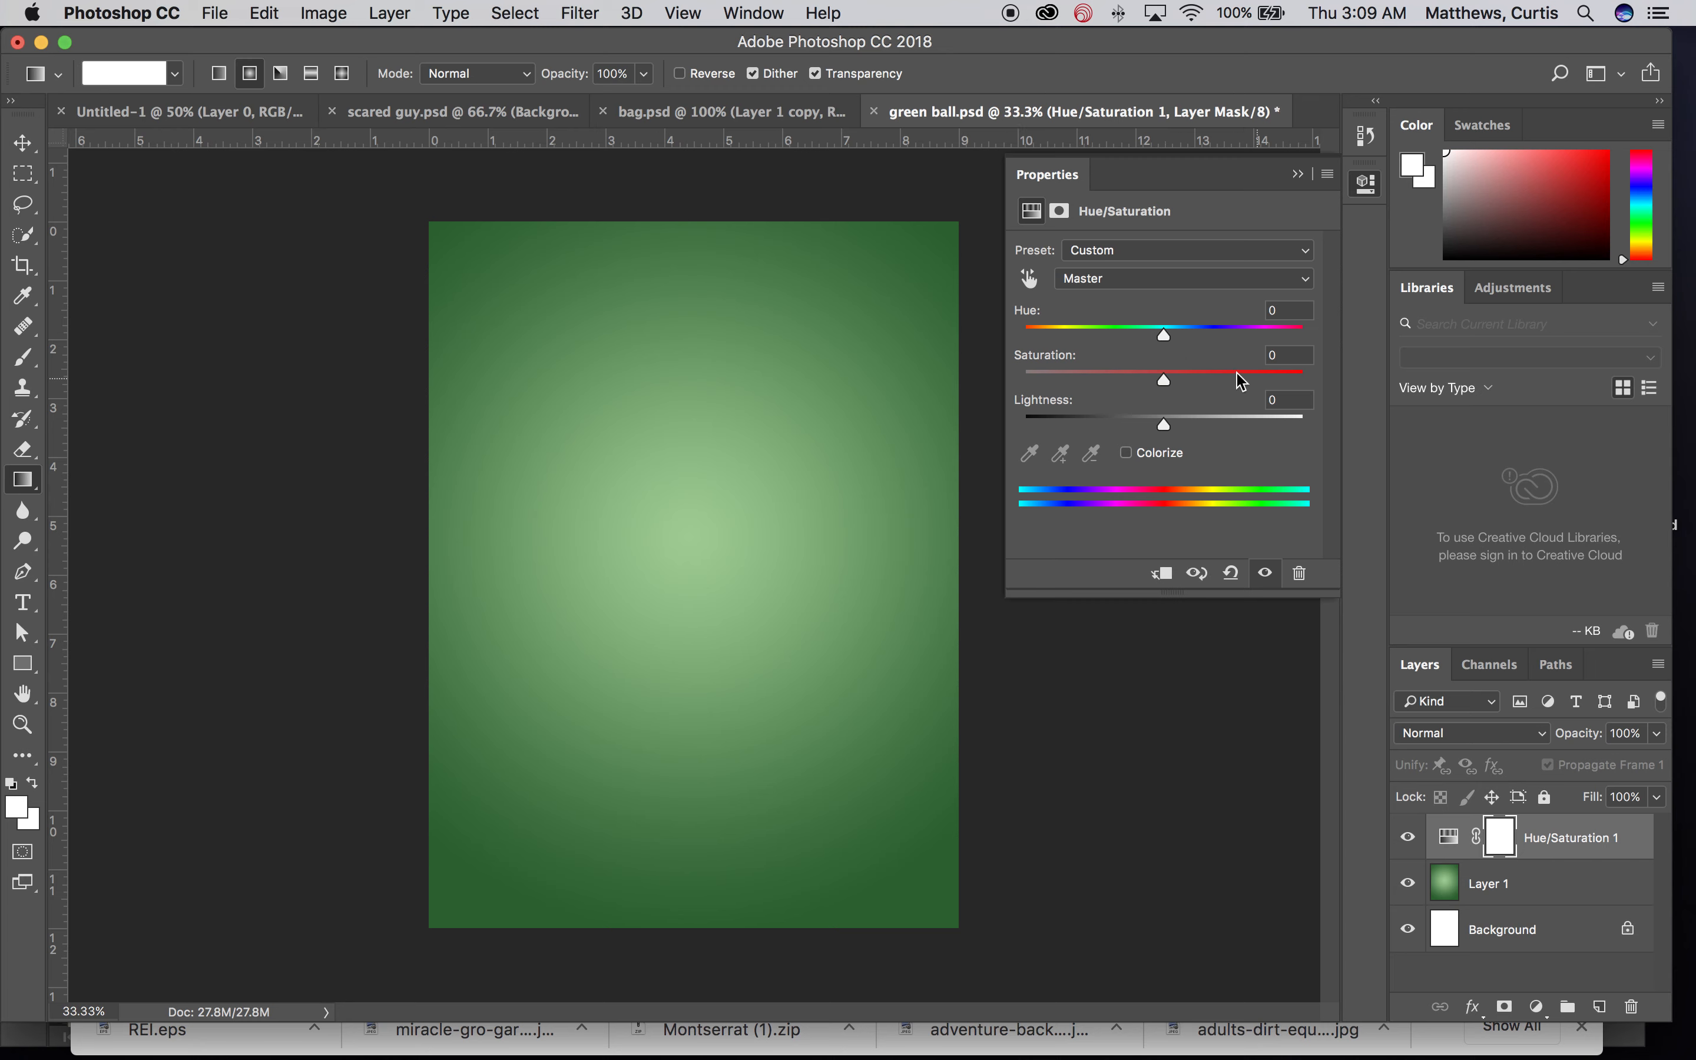
{"action": "left_click_drag", "start_coordinate": [1164, 340], "coordinate": [1211, 339]}
{"action": "left_click_drag", "start_coordinate": [1495, 843], "coordinate": [1633, 1012]}
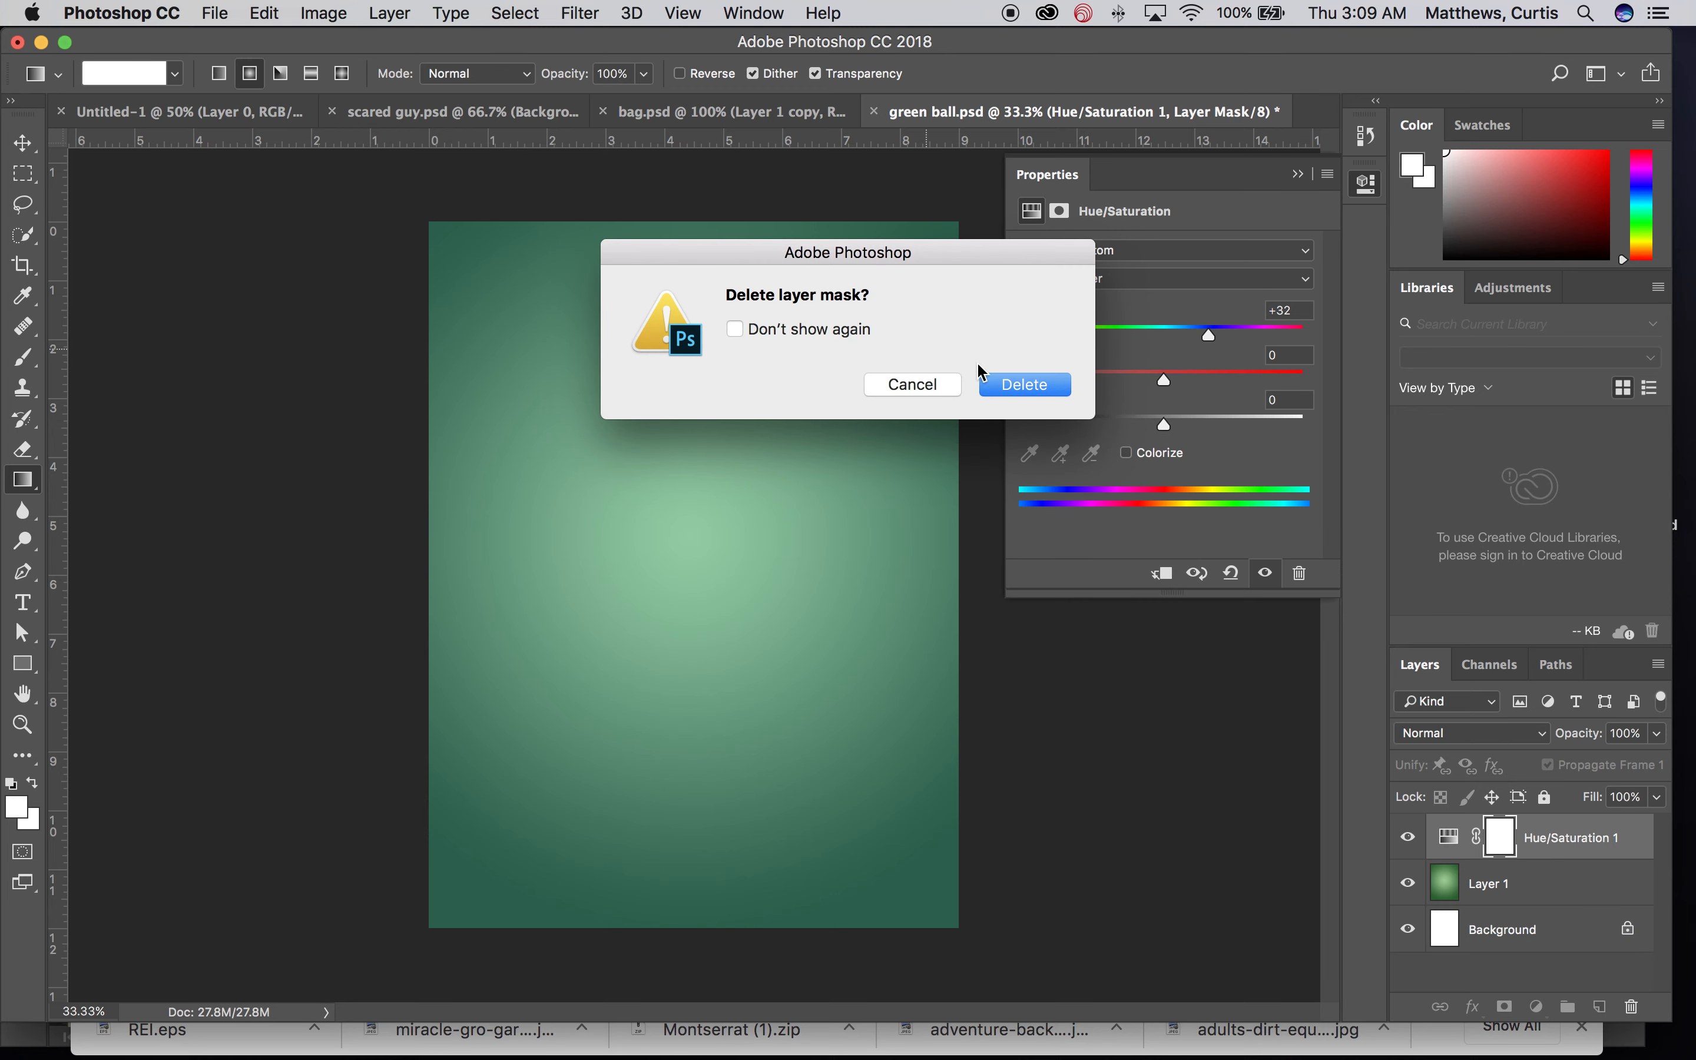
{"action": "left_click", "coordinate": [1007, 390]}
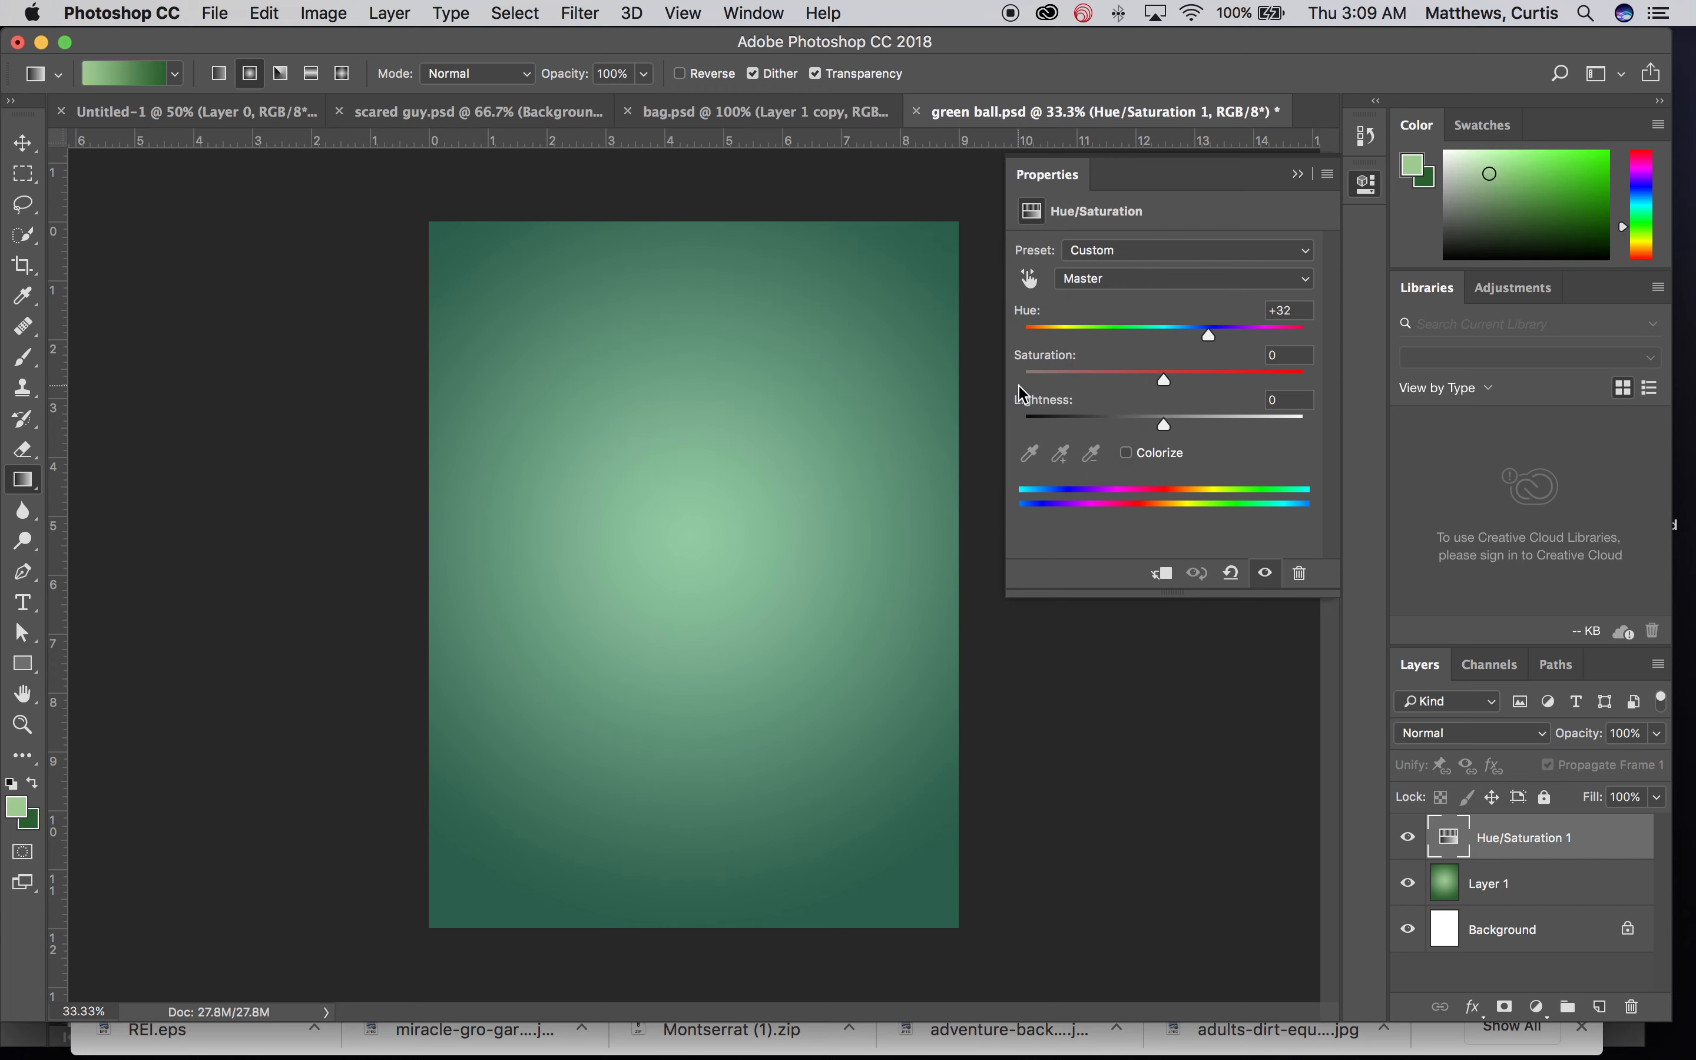
Step: Hide the Hue/Saturation layer and add a new blank layer above it
{"action": "left_click", "coordinate": [1407, 838]}
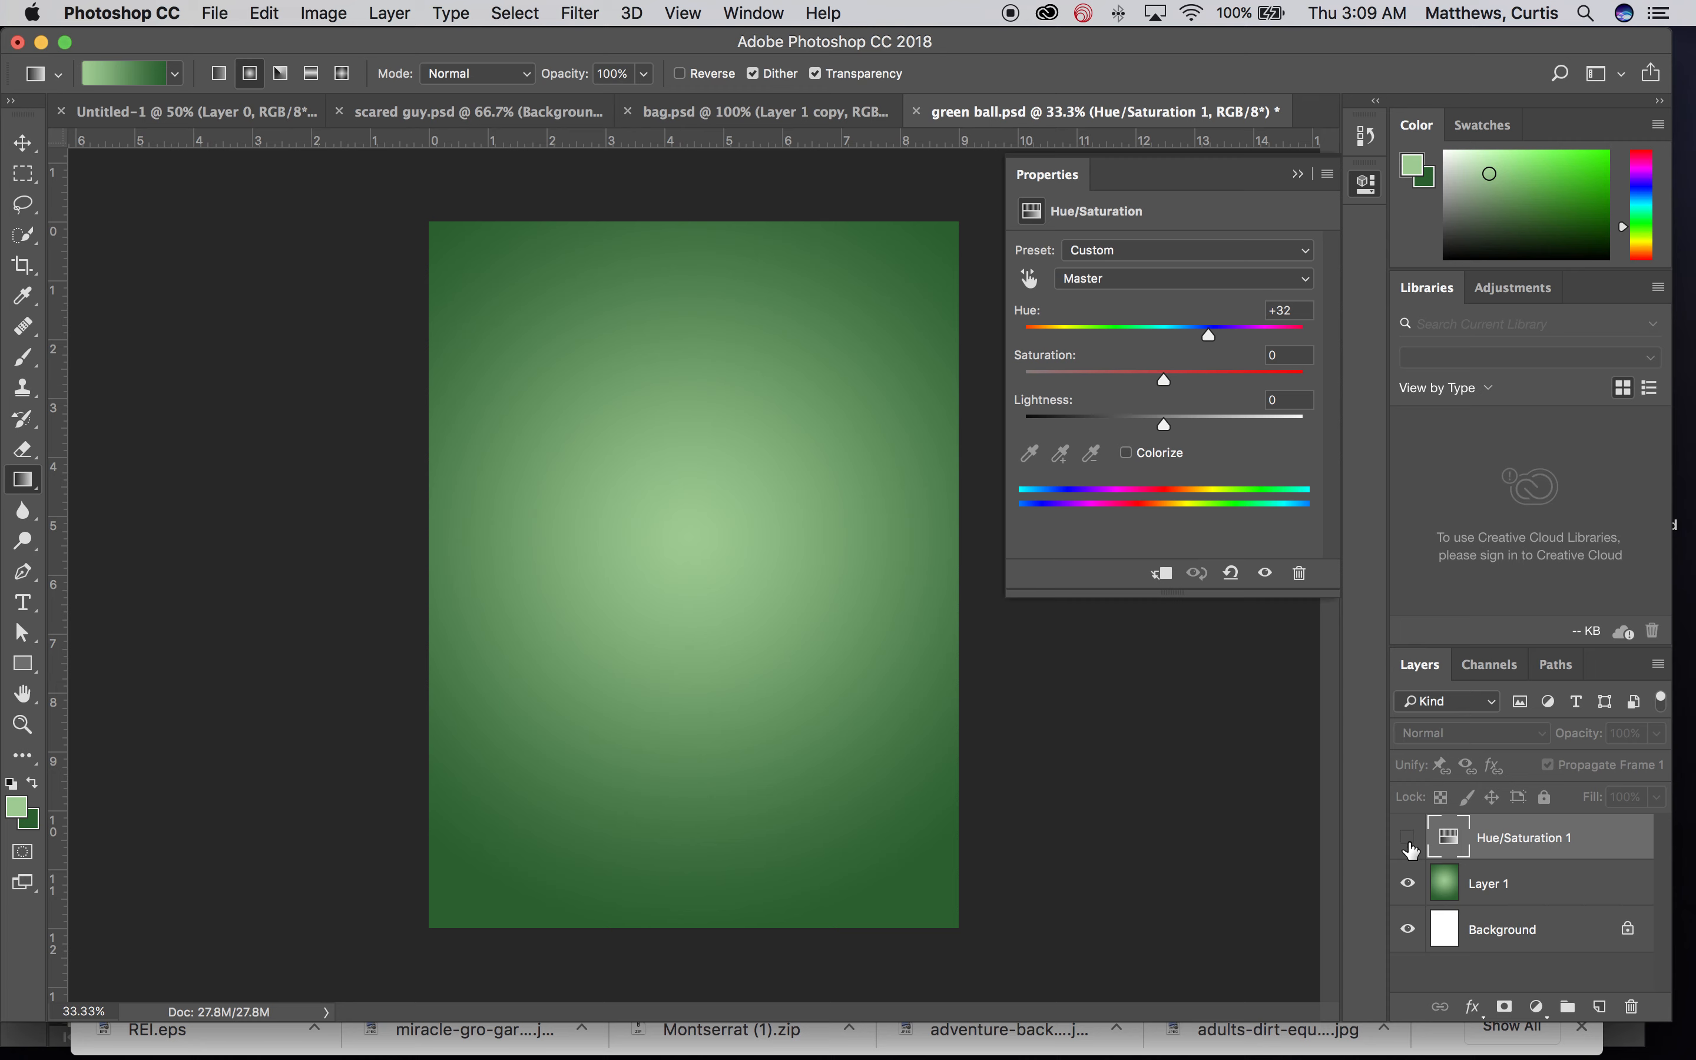
{"action": "left_click", "coordinate": [1600, 1008]}
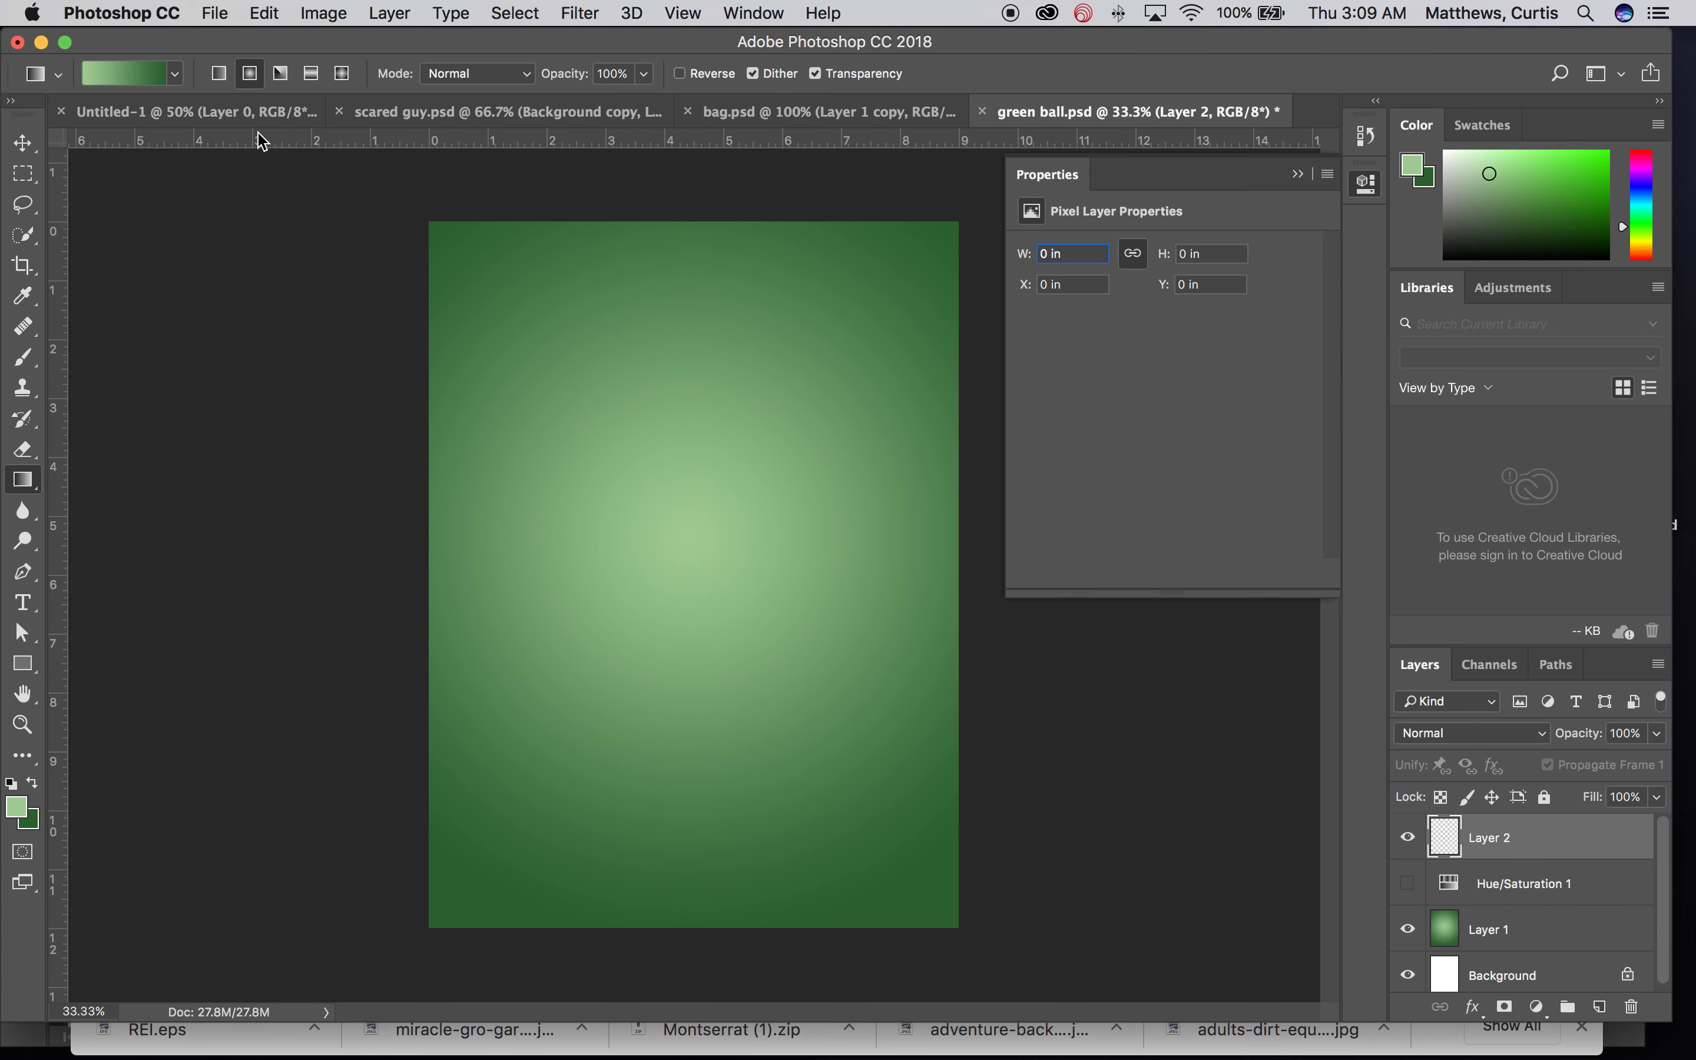
Step: Set the Gradient tool to reflected mode and hide Layer 1
{"action": "left_click", "coordinate": [314, 81]}
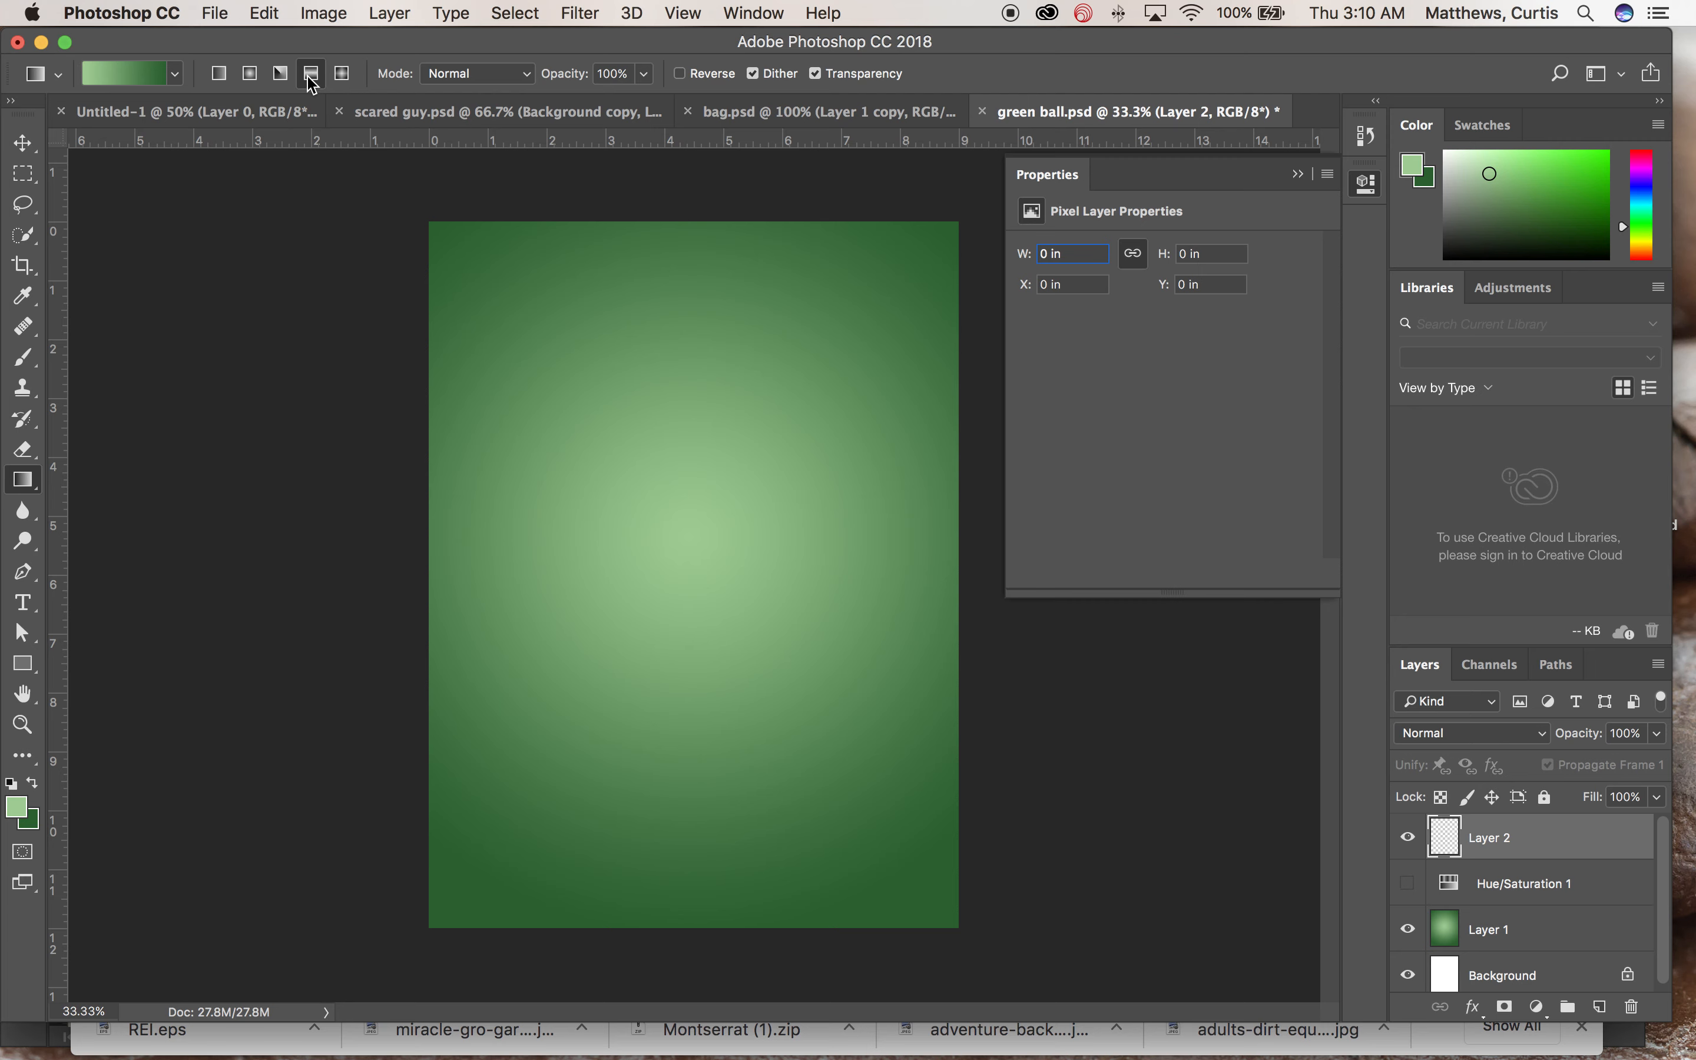
{"action": "left_click", "coordinate": [176, 74]}
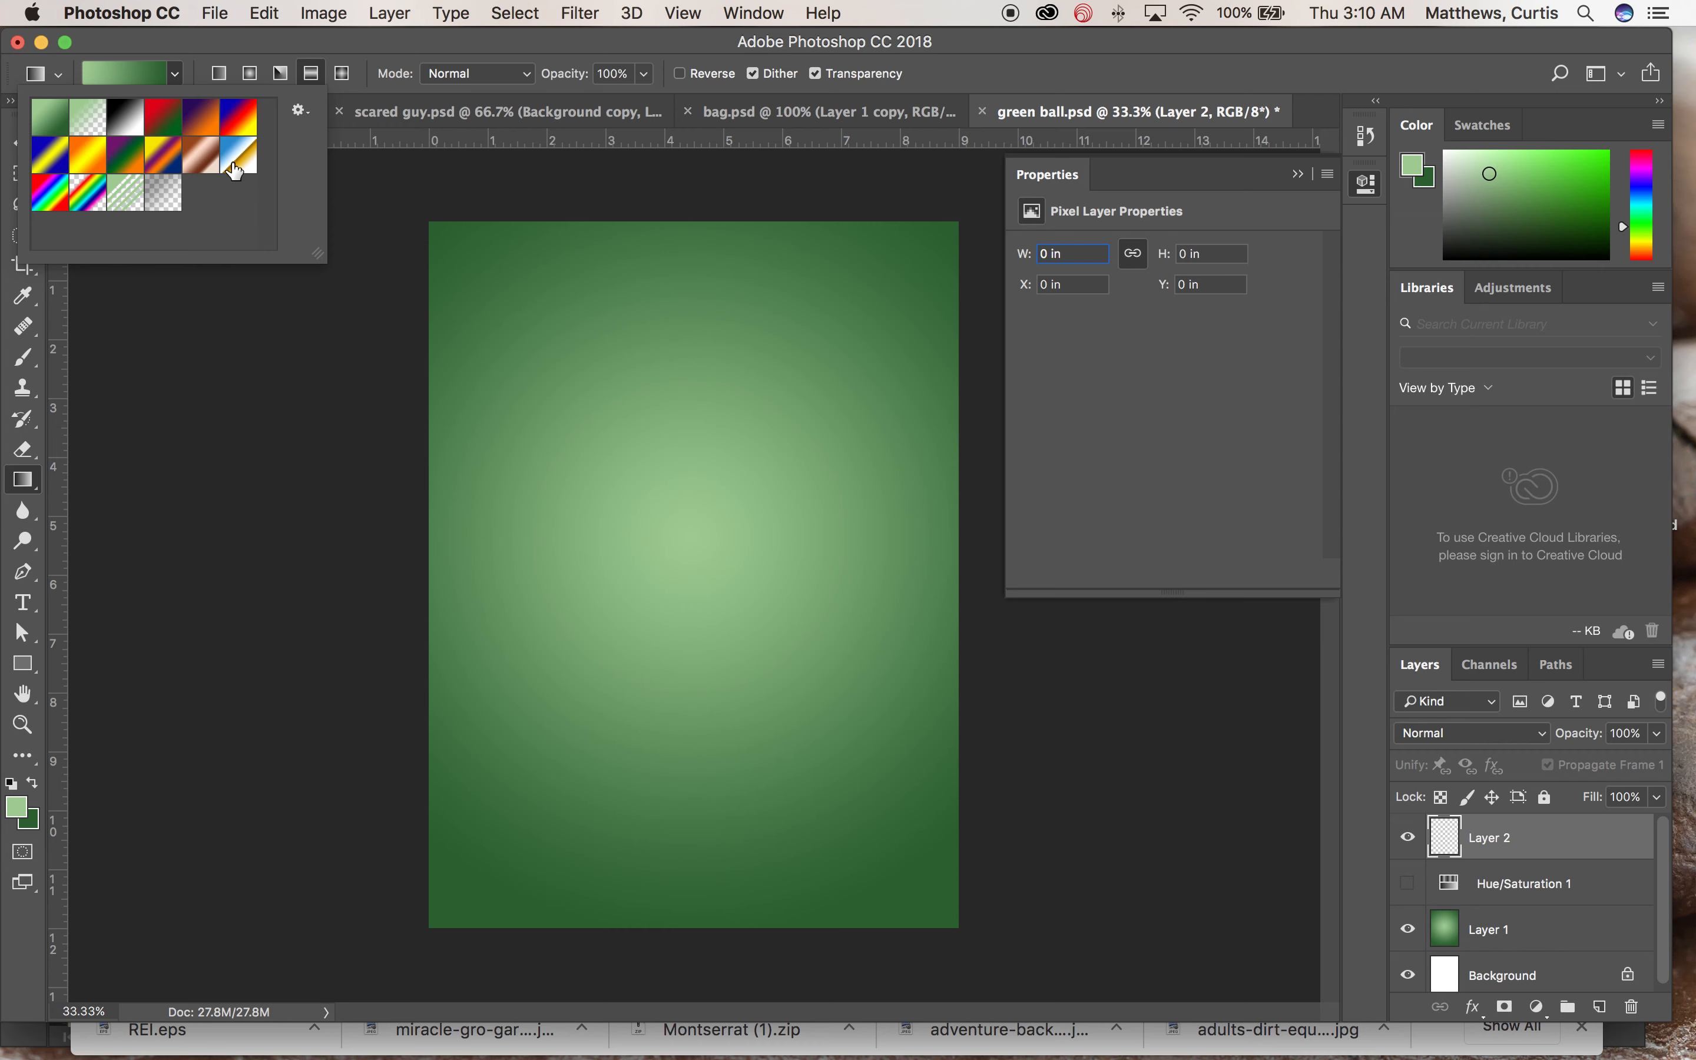
{"action": "left_click", "coordinate": [561, 48]}
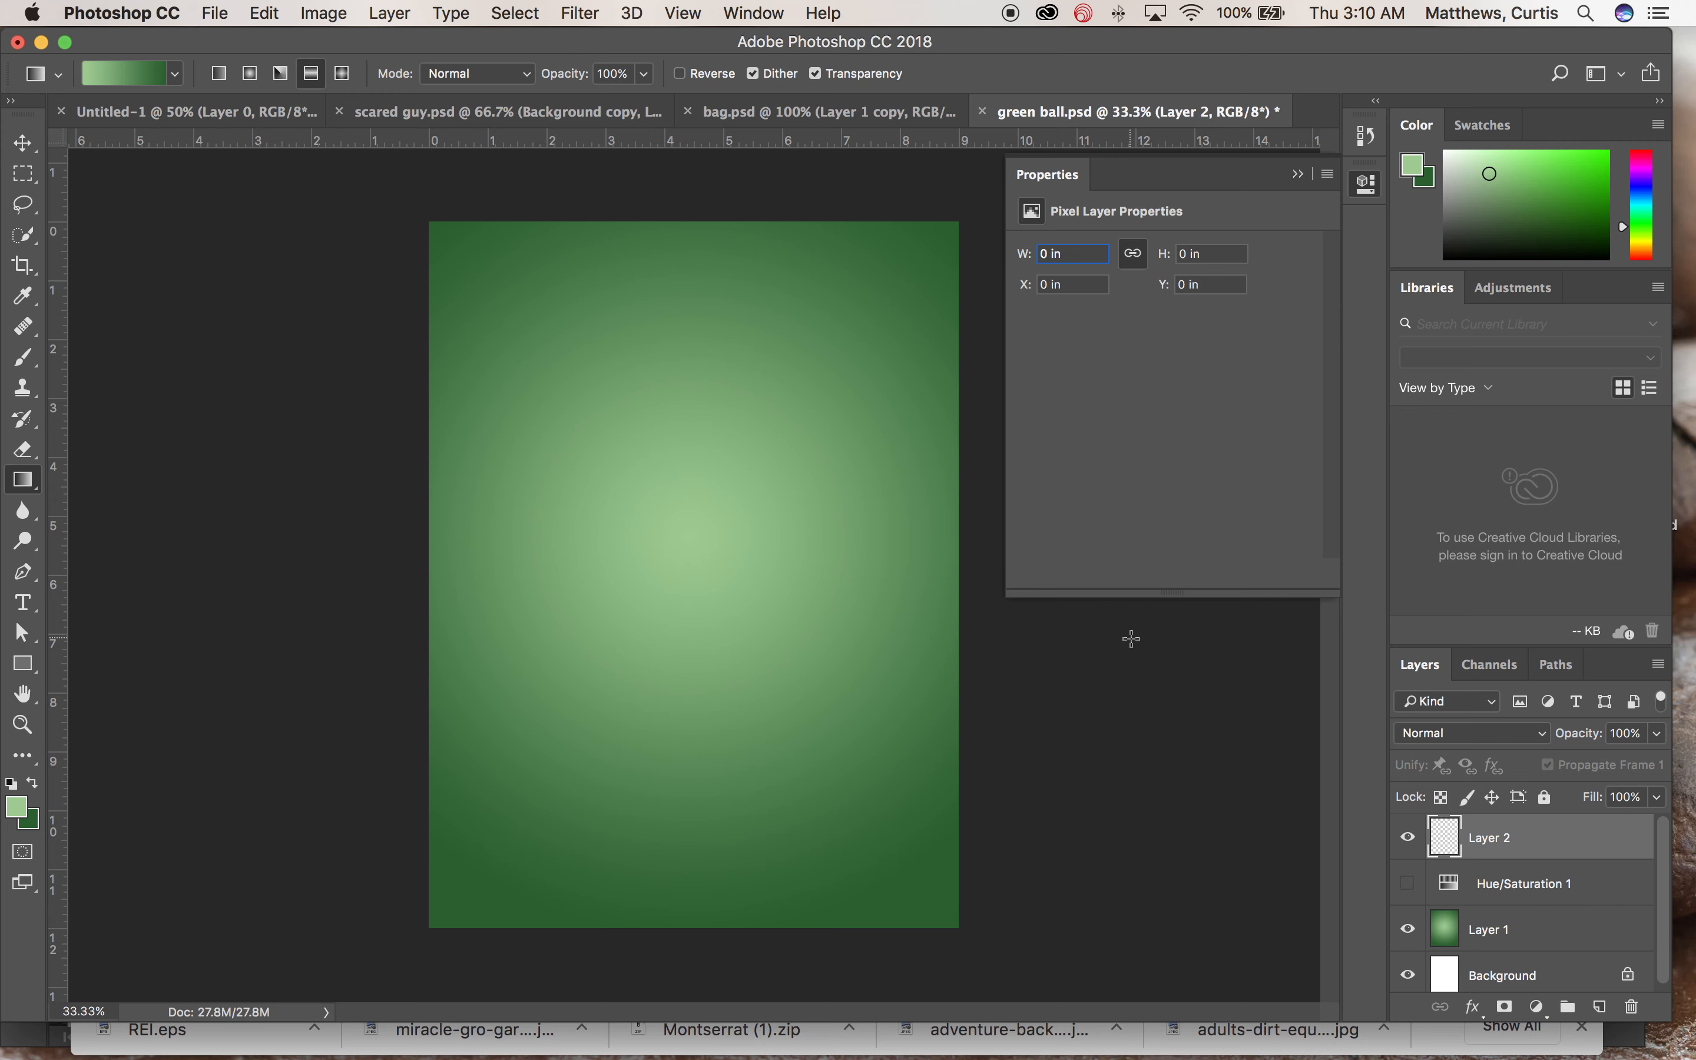
{"action": "left_click", "coordinate": [1408, 928]}
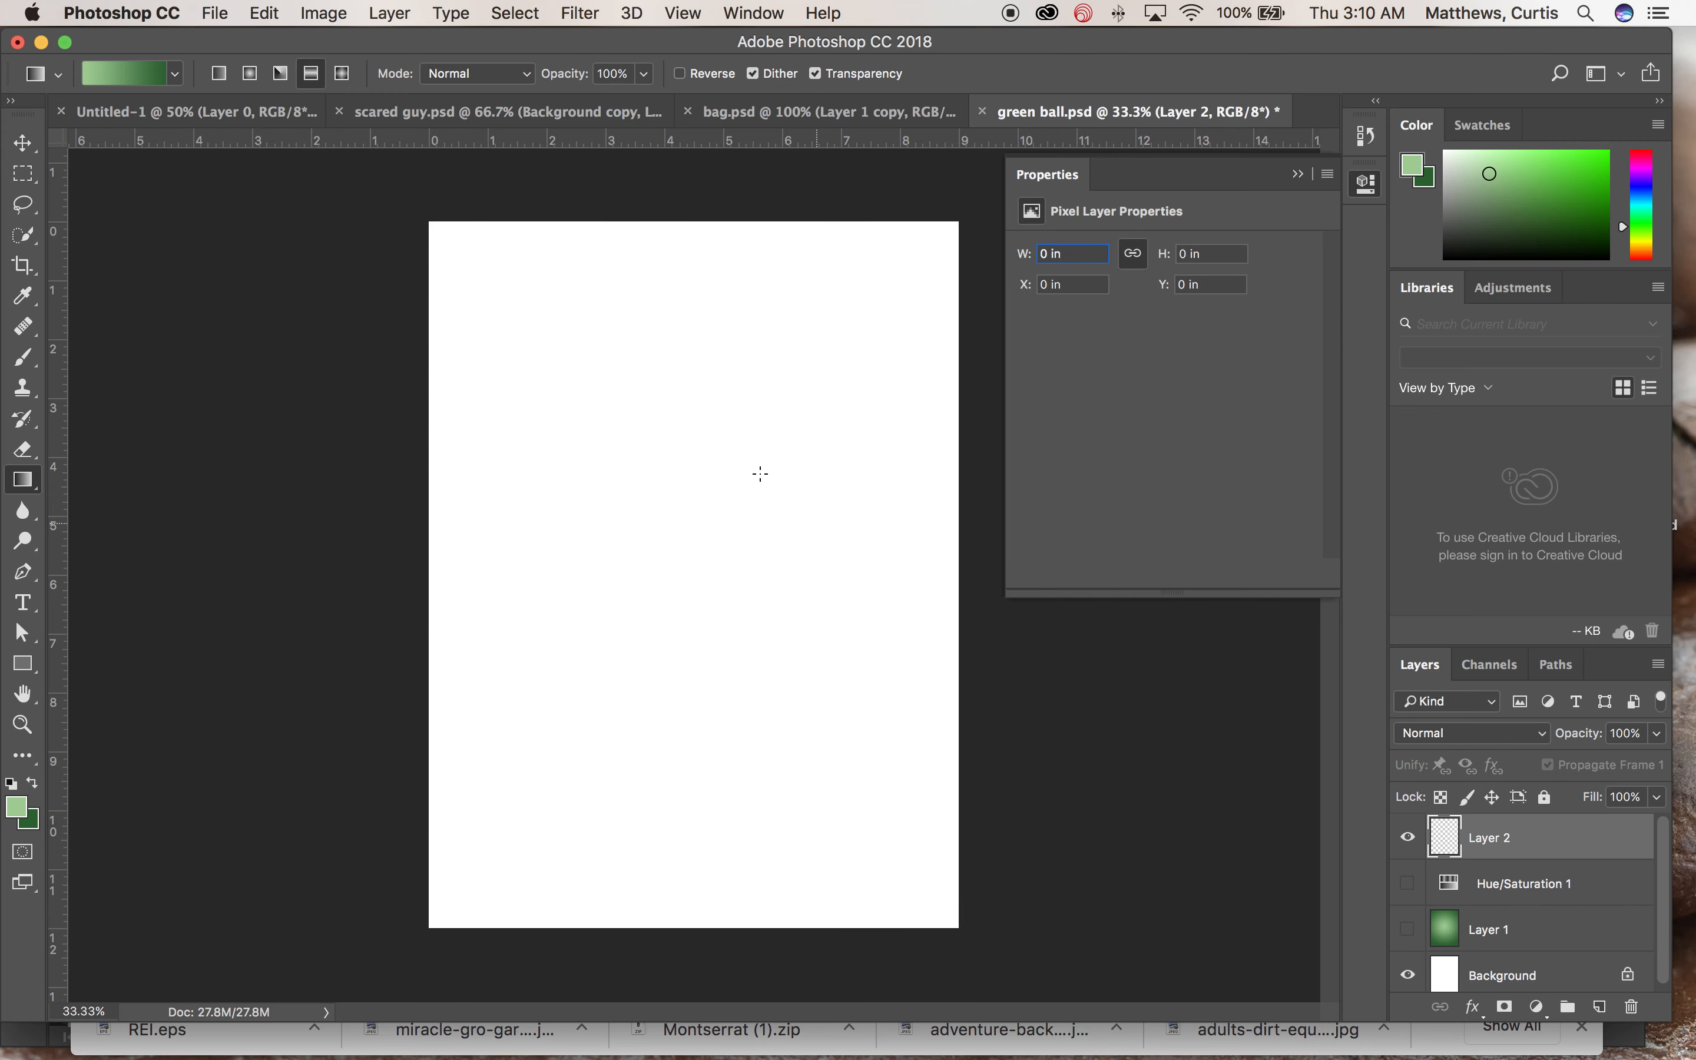
Step: Fill Layer 2 diagonally with the green gradient, then refill it using the blue, white and yellow preset gradient
{"action": "left_click_drag", "start_coordinate": [435, 221], "coordinate": [945, 928]}
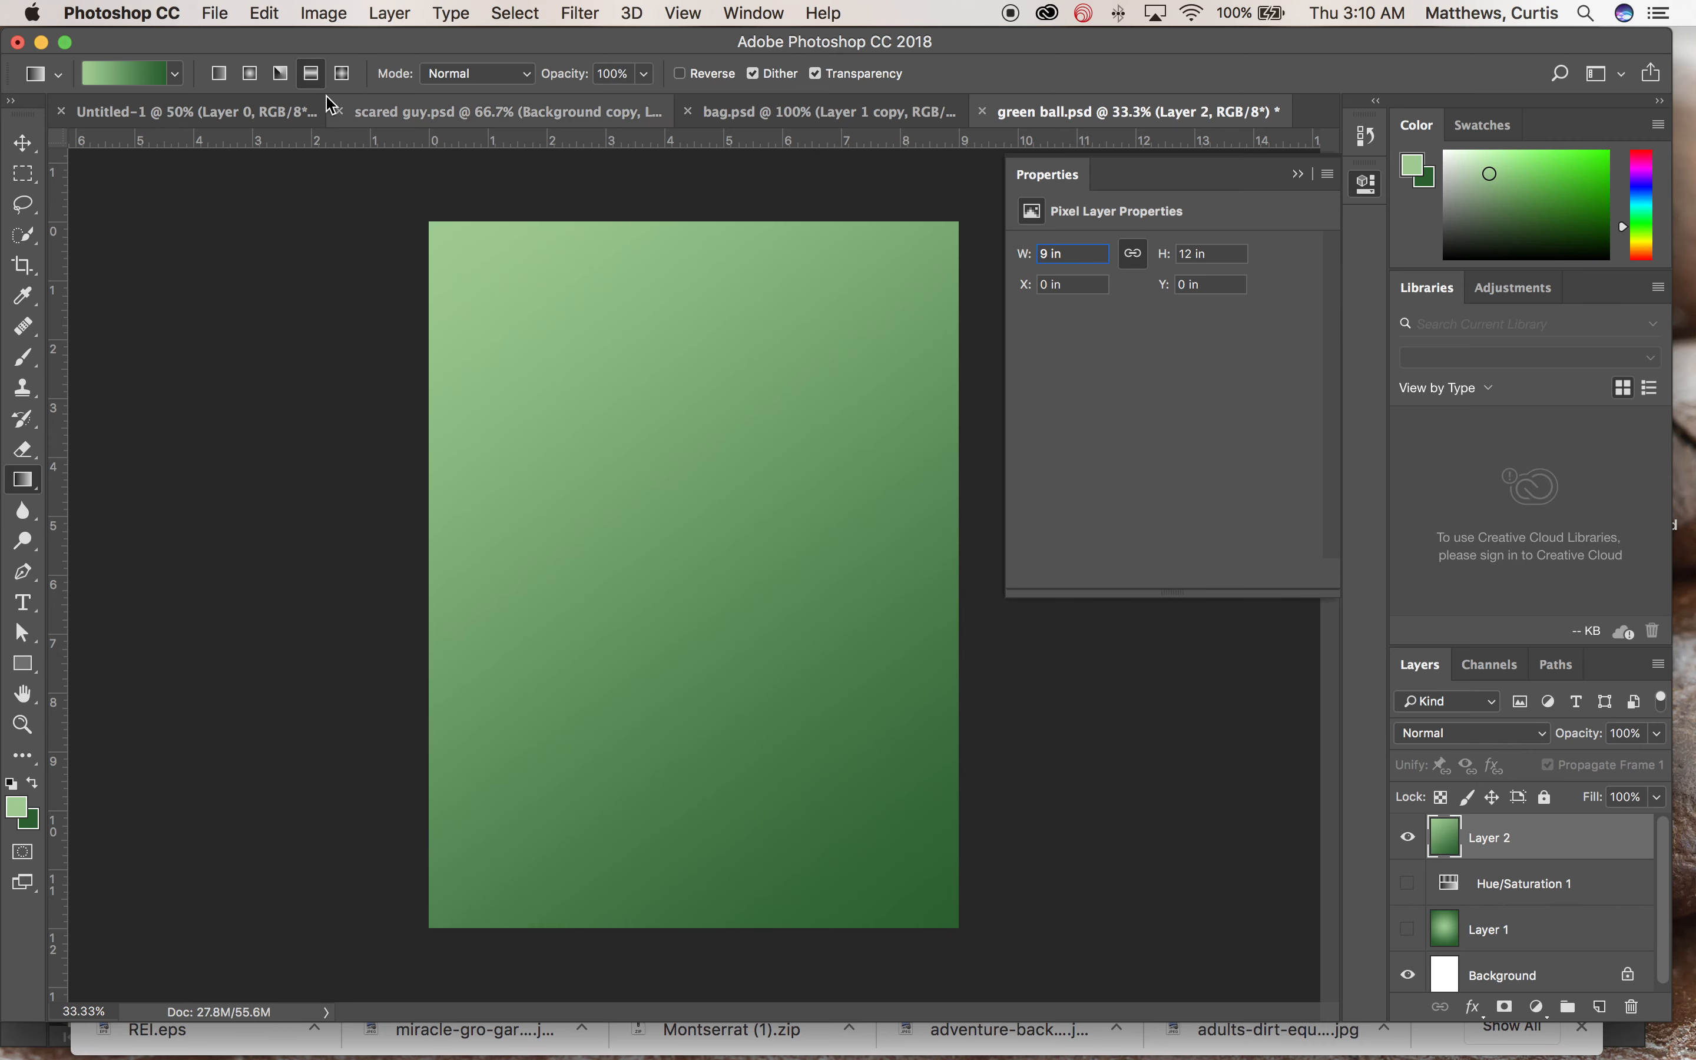
{"action": "left_click", "coordinate": [176, 73]}
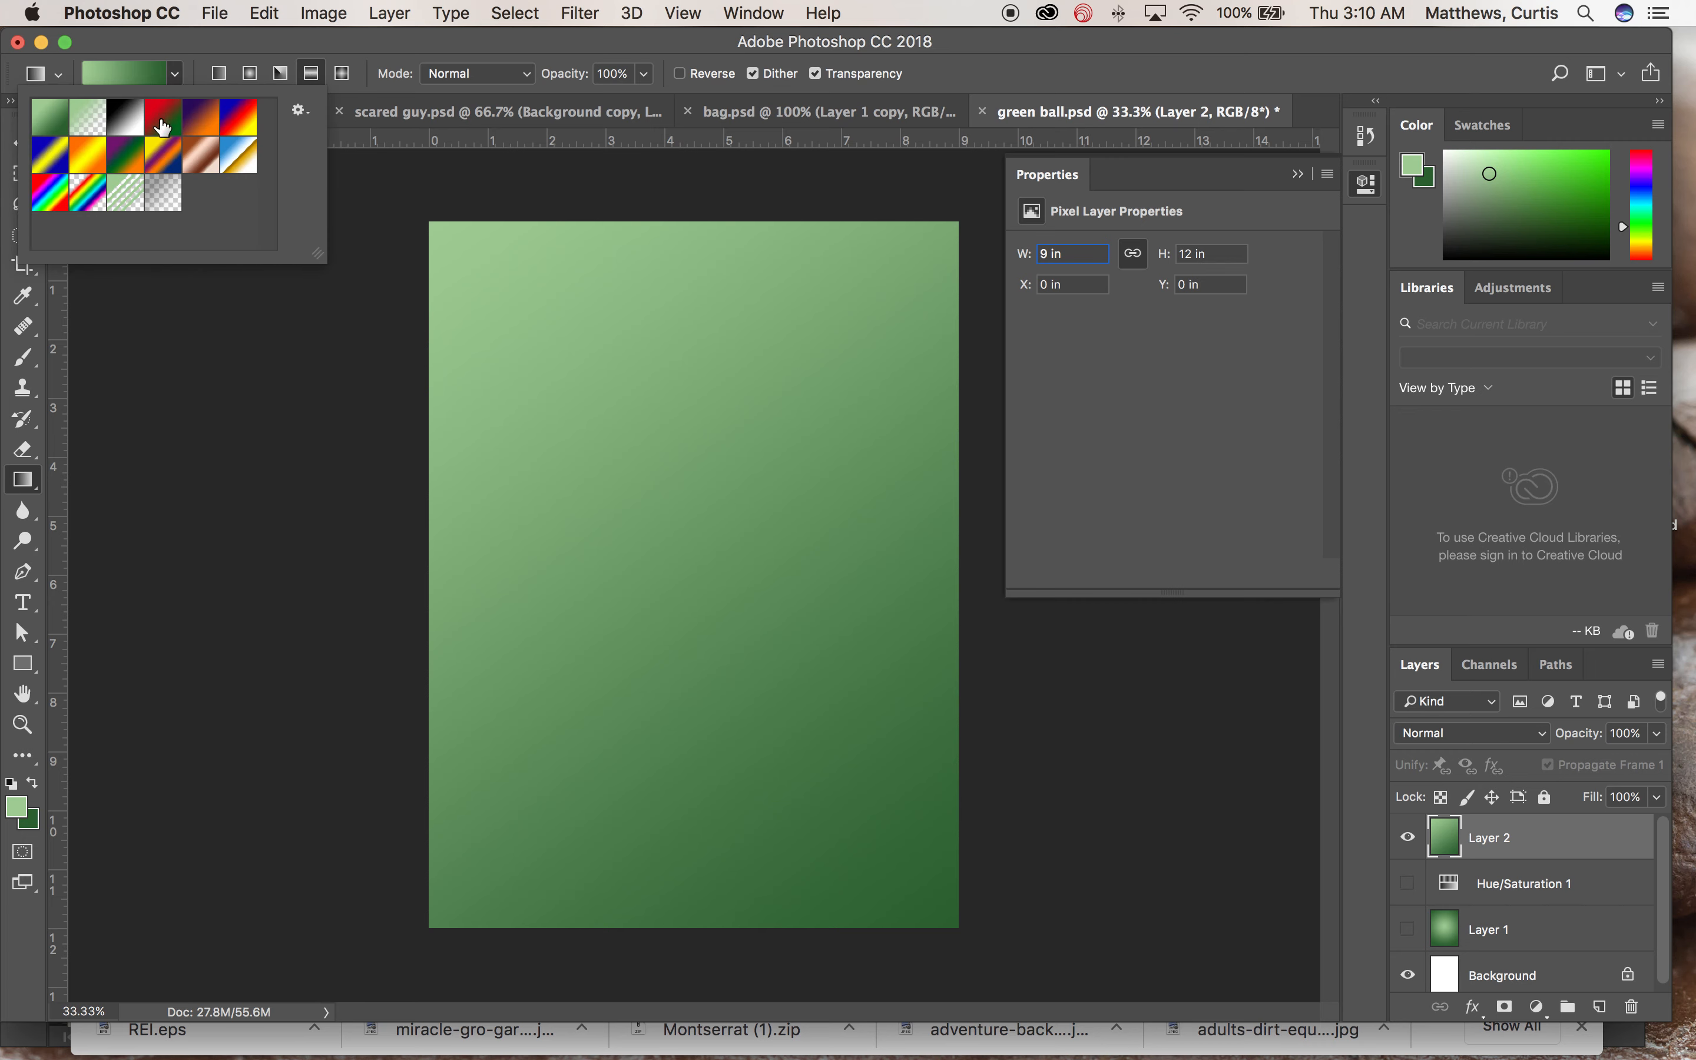
{"action": "left_click", "coordinate": [245, 166]}
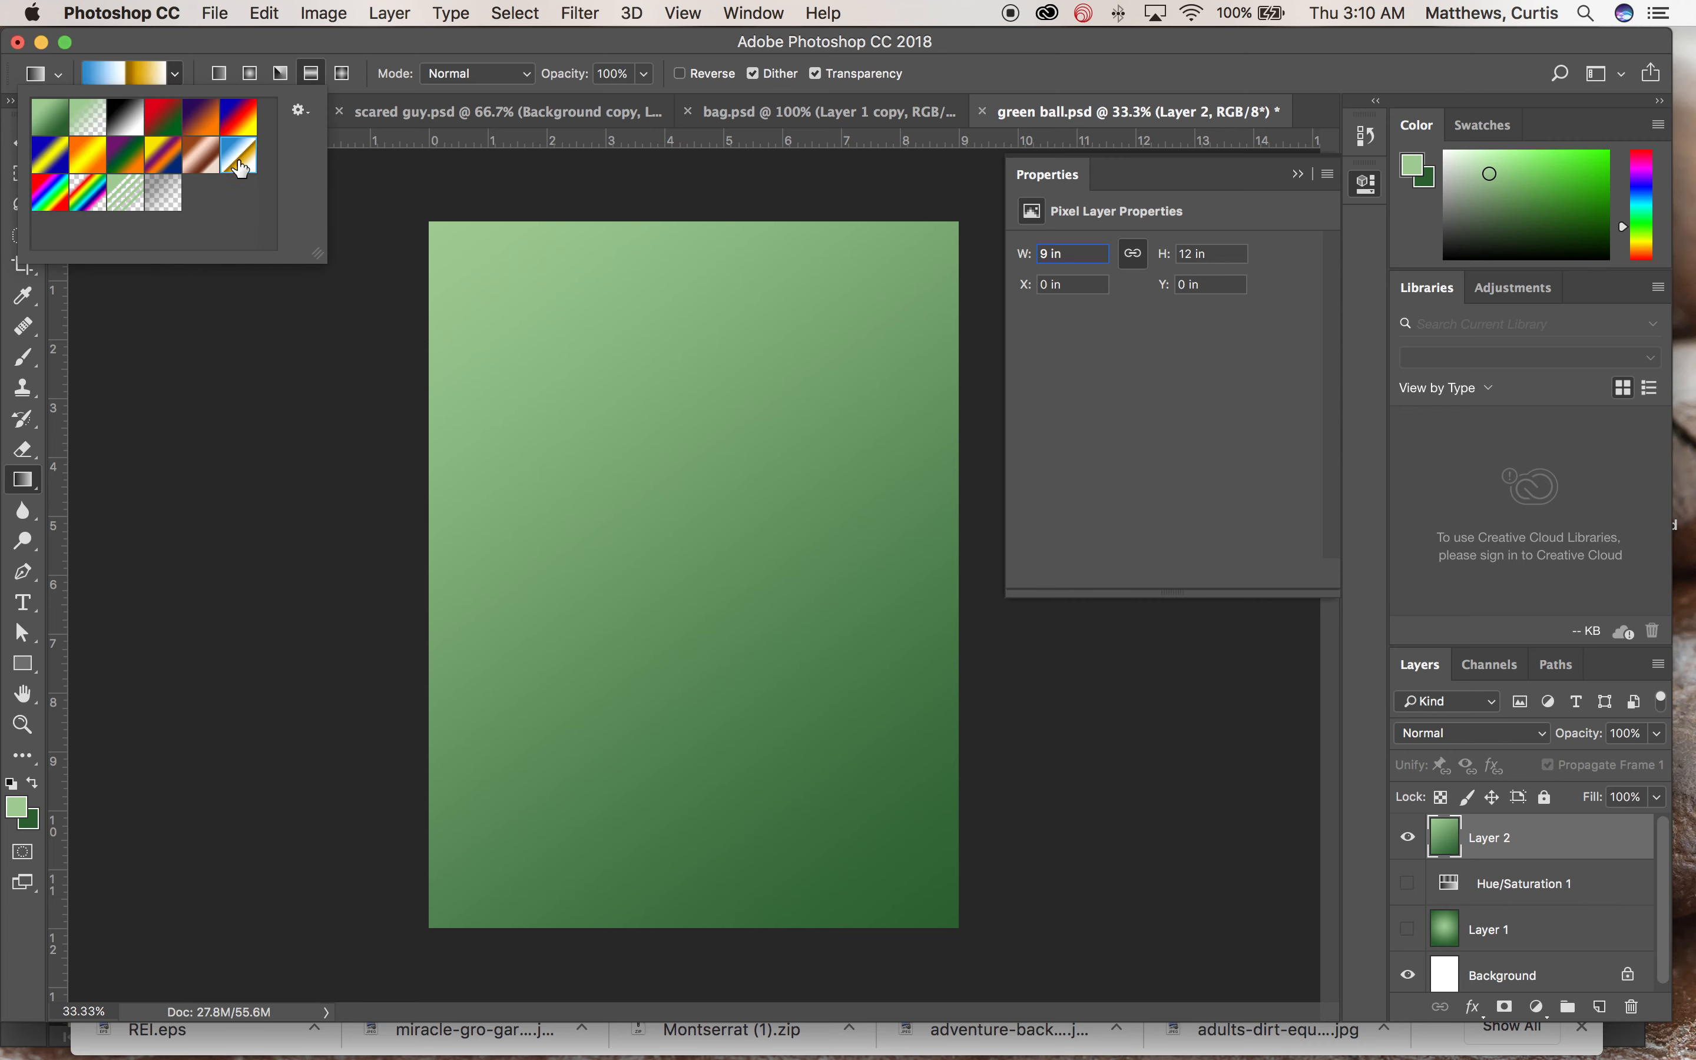
{"action": "left_click", "coordinate": [365, 53]}
{"action": "left_click_drag", "start_coordinate": [430, 222], "coordinate": [954, 929]}
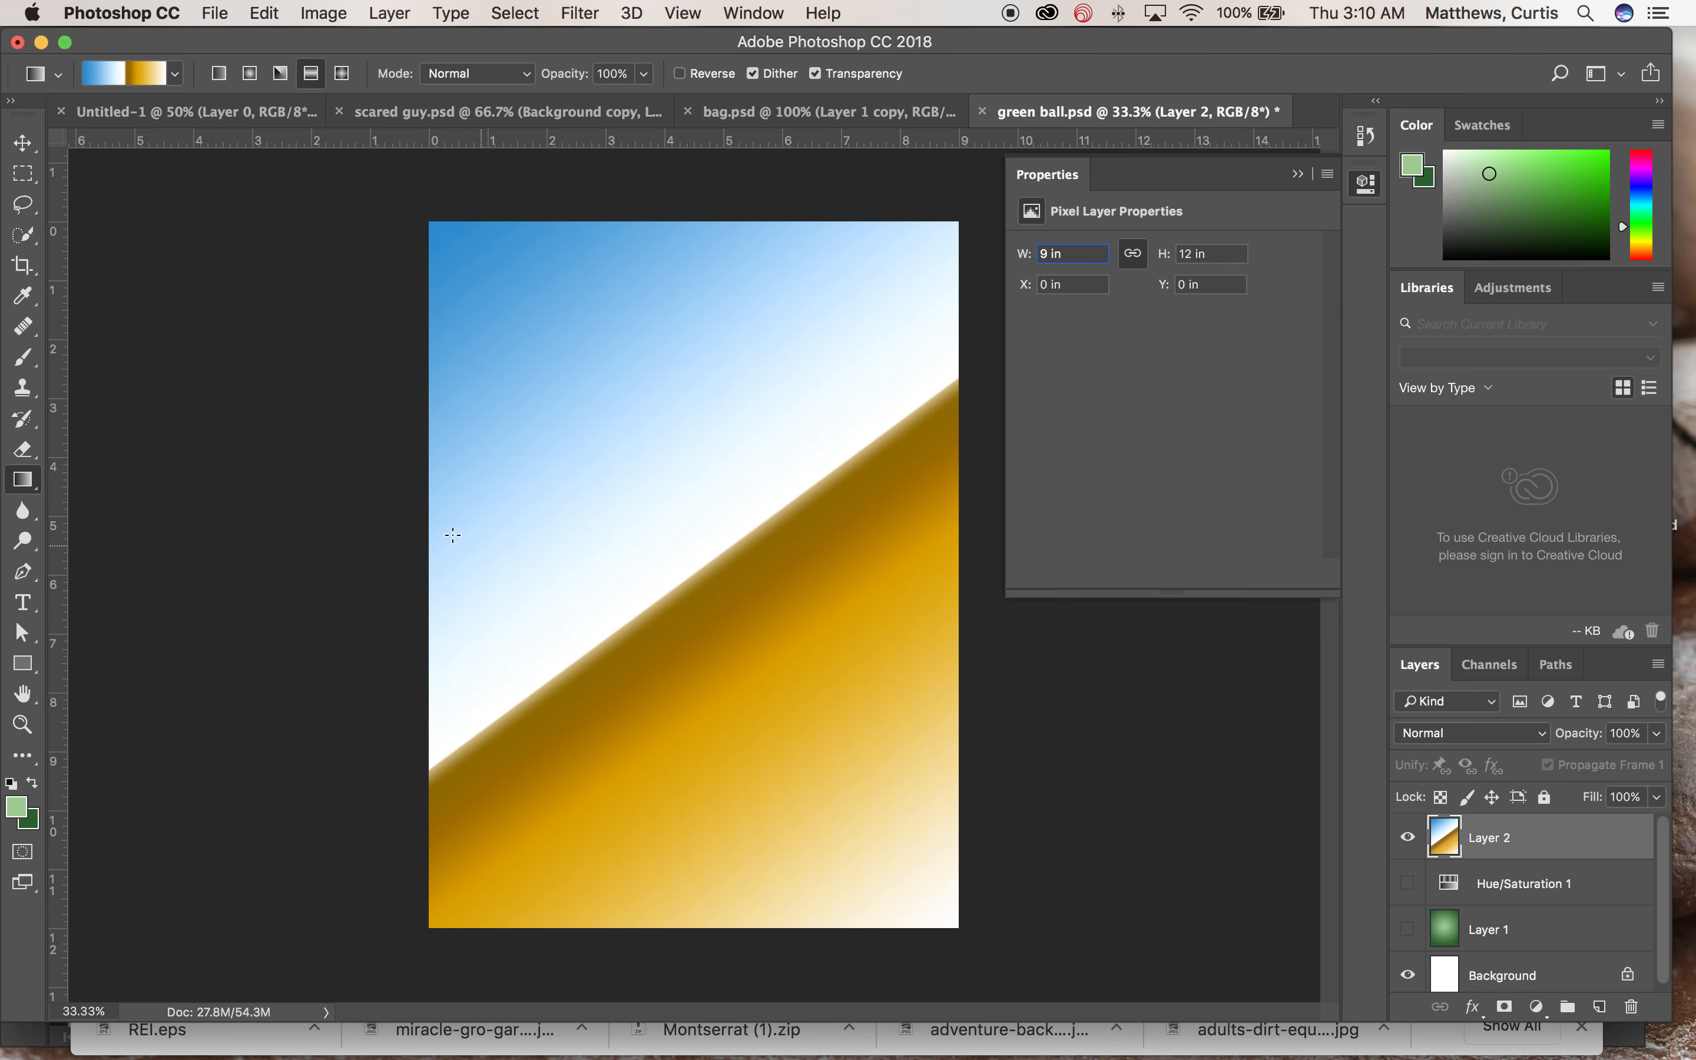
{"action": "left_click", "coordinate": [176, 76]}
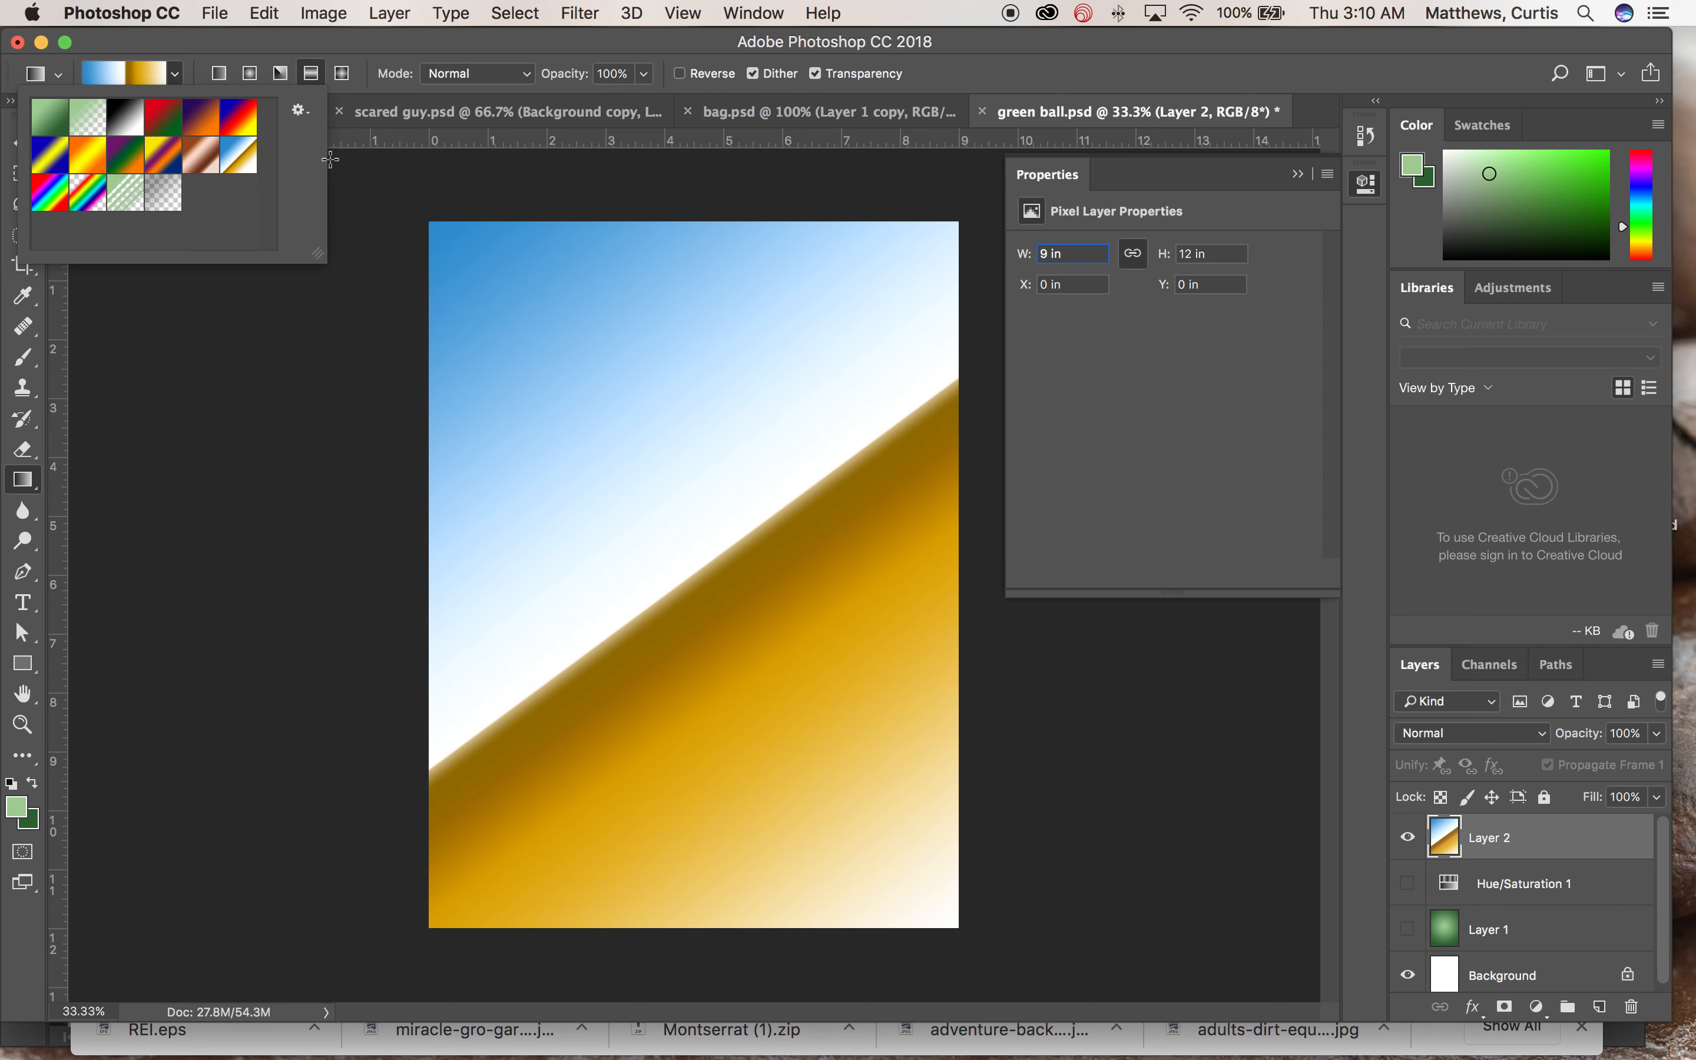
{"action": "left_click", "coordinate": [303, 113]}
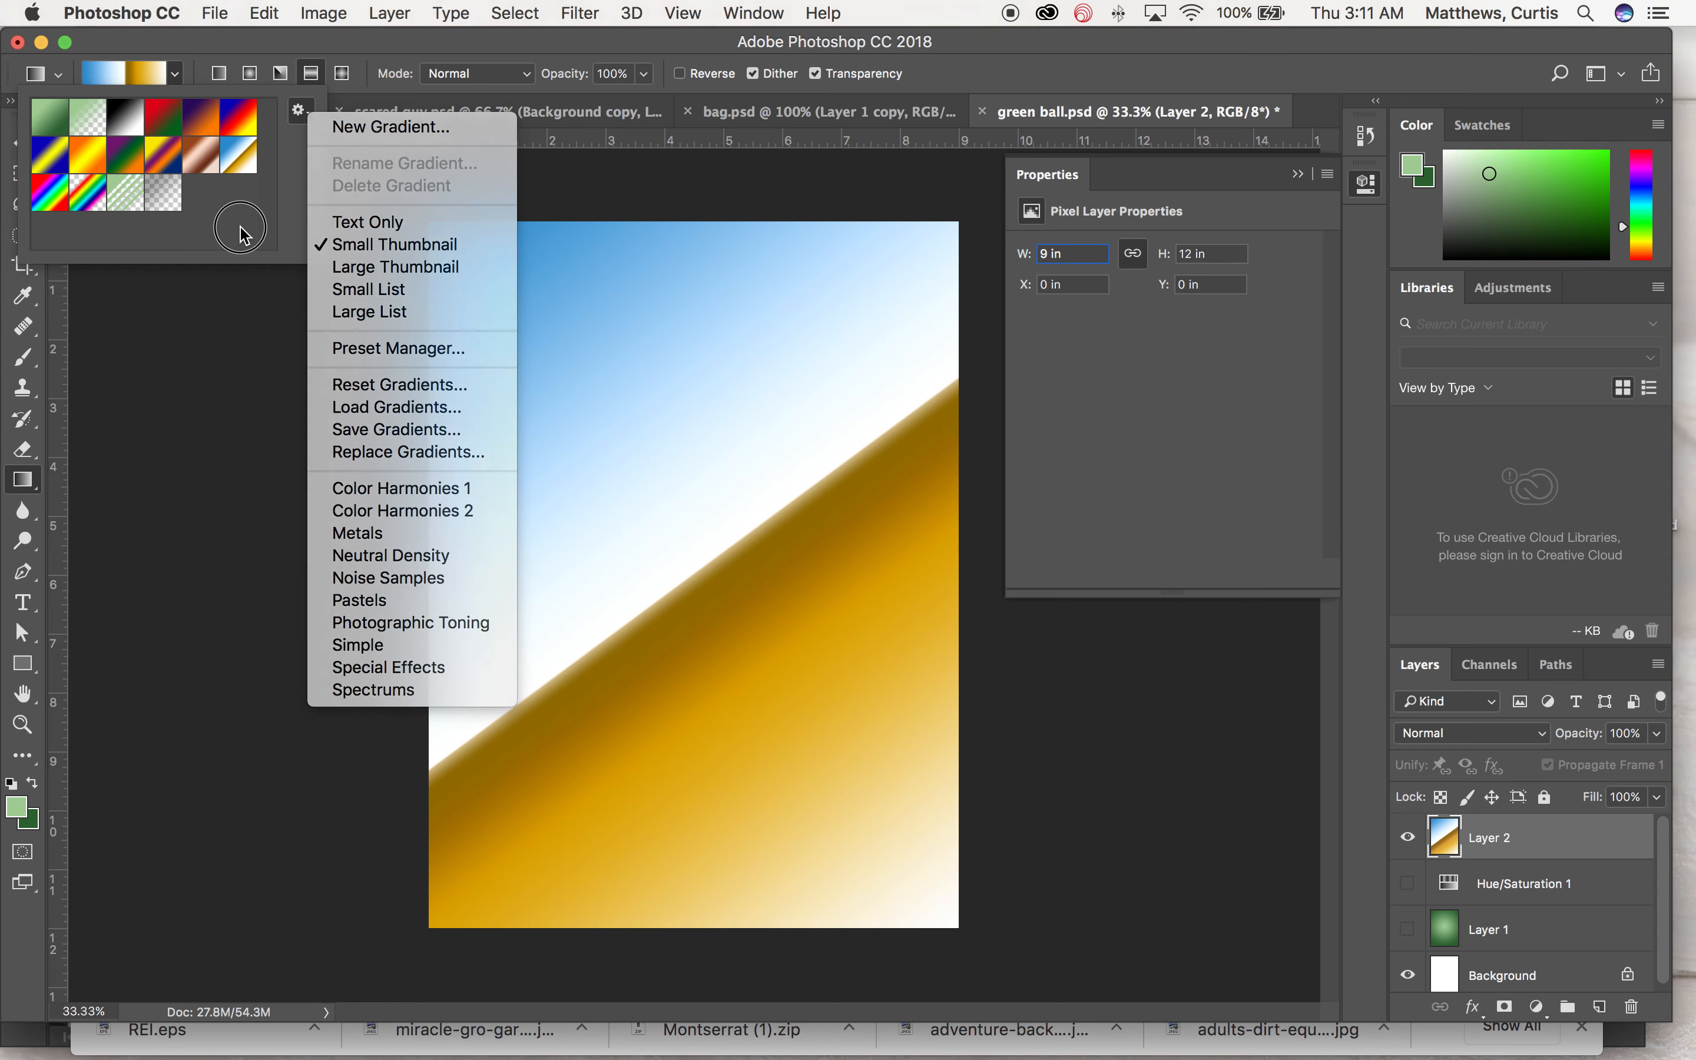
{"action": "left_click", "coordinate": [280, 221]}
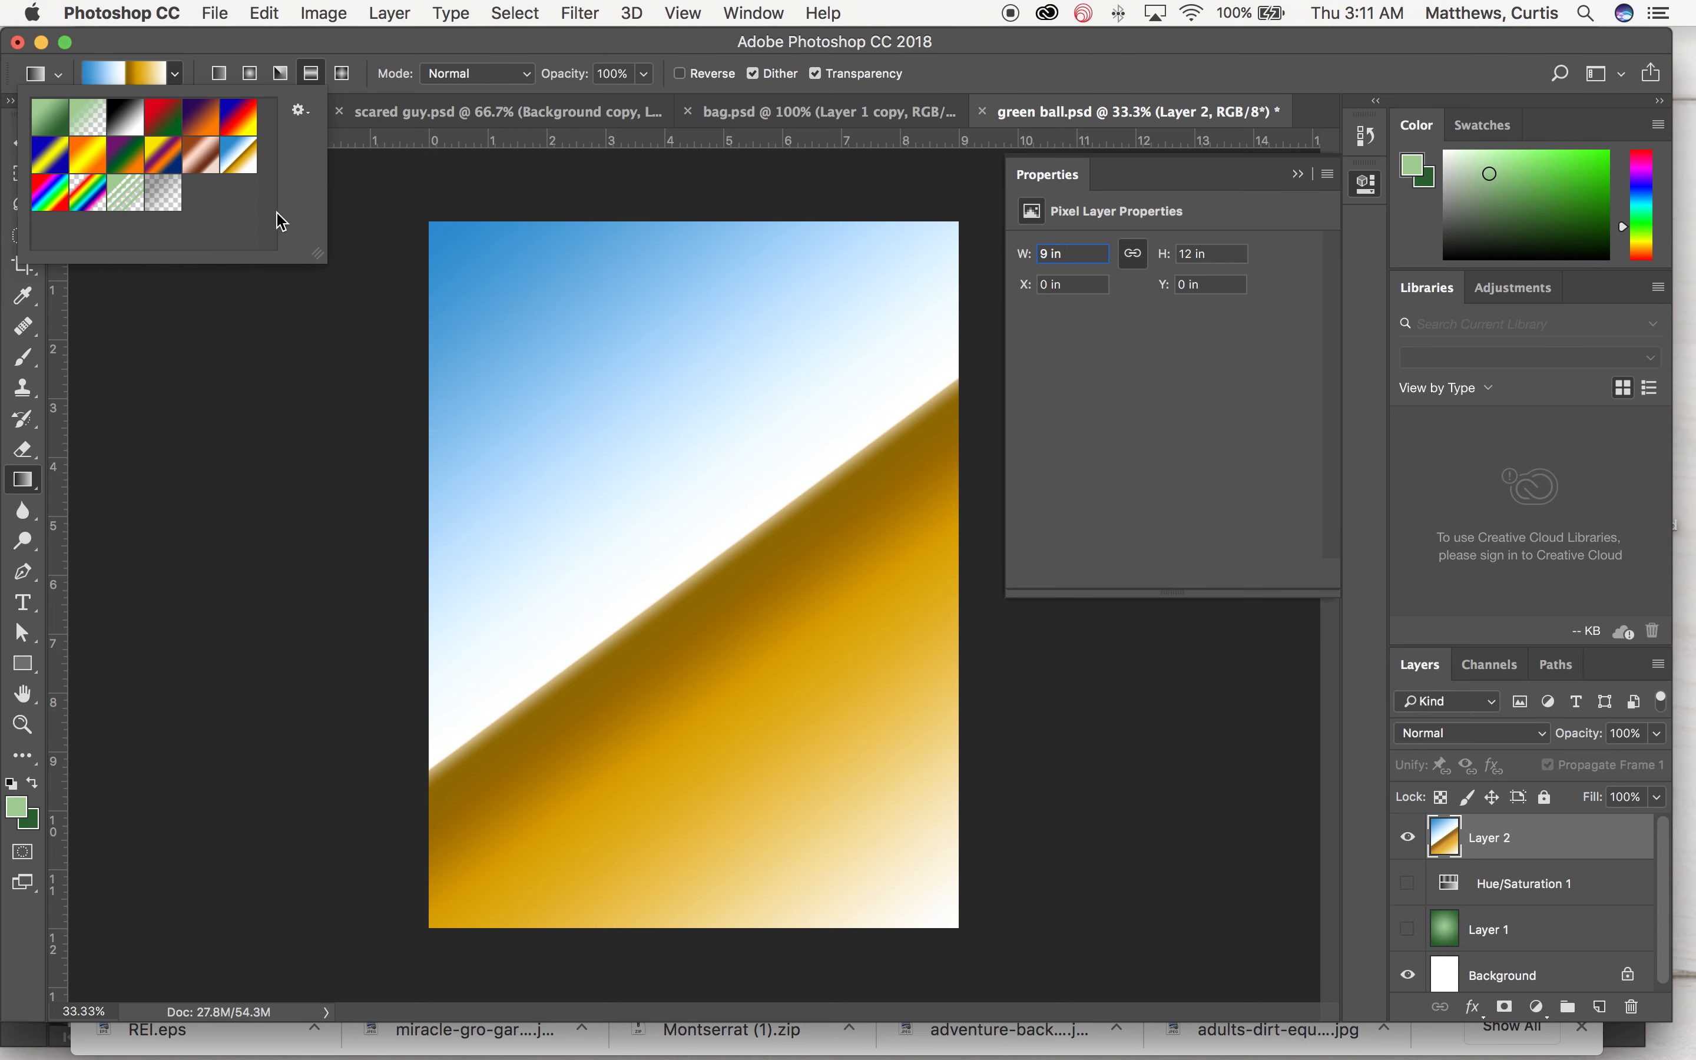
{"action": "left_click", "coordinate": [358, 51]}
{"action": "key", "text": "super+Tab"}
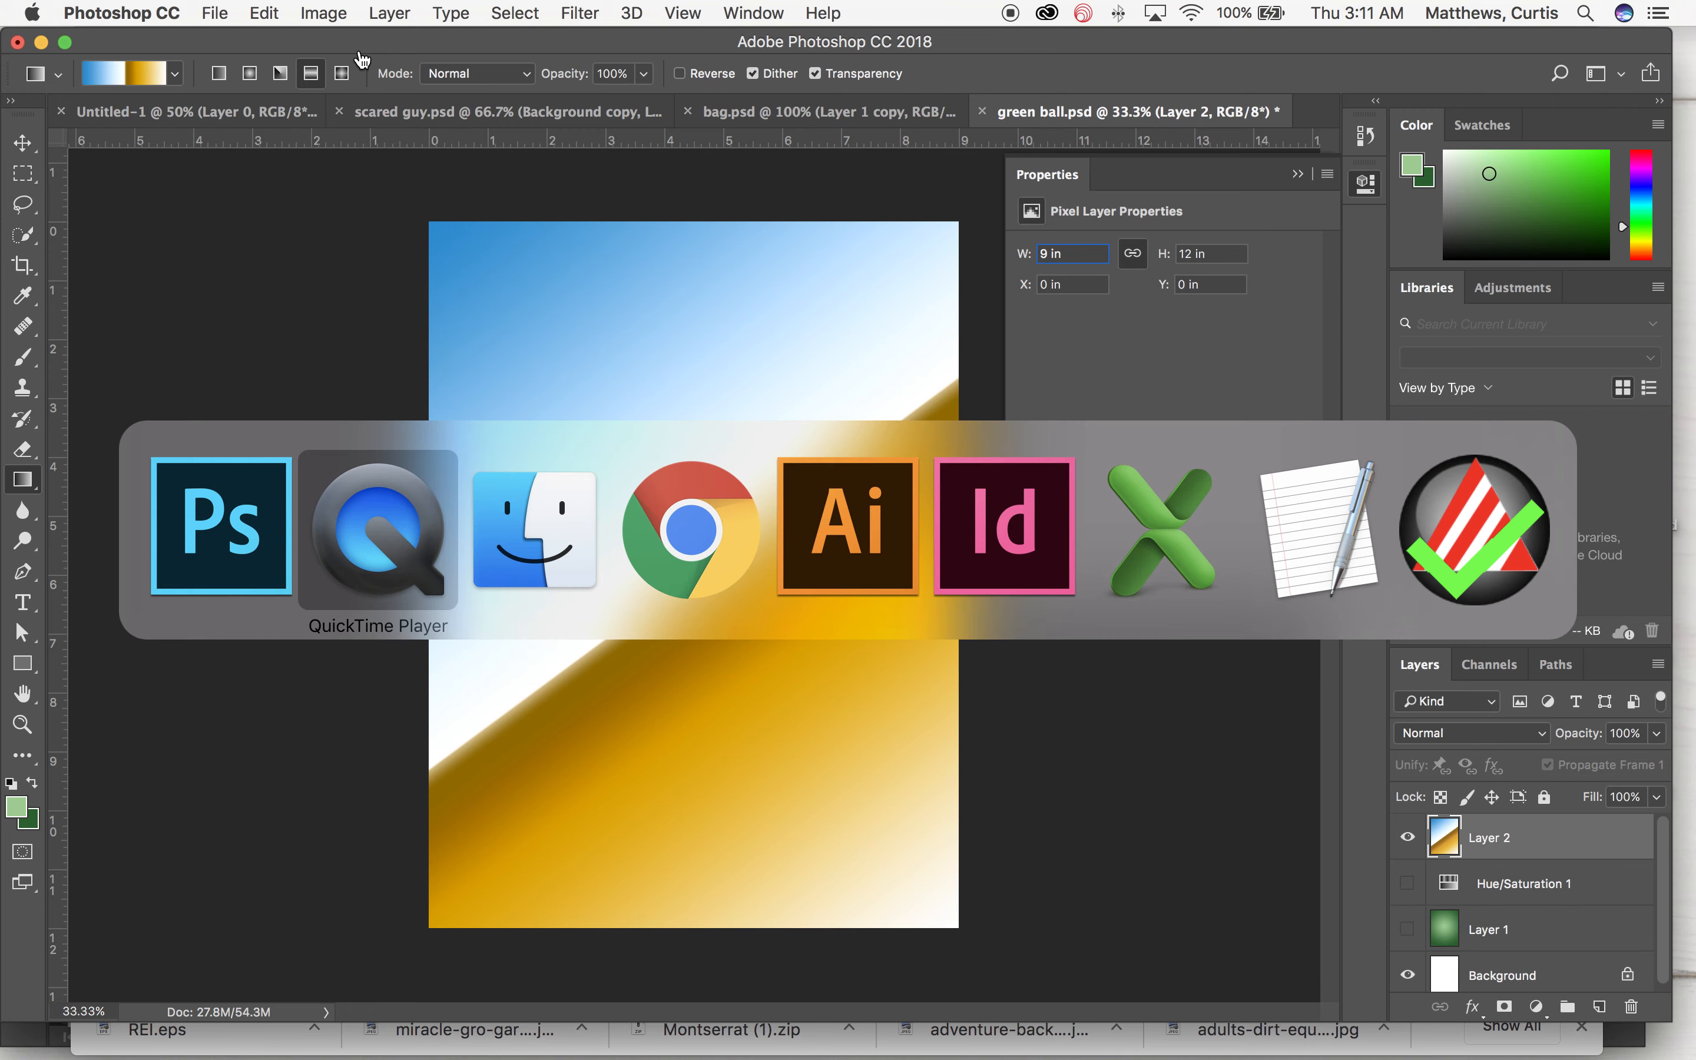
{"action": "key", "text": "super+q"}
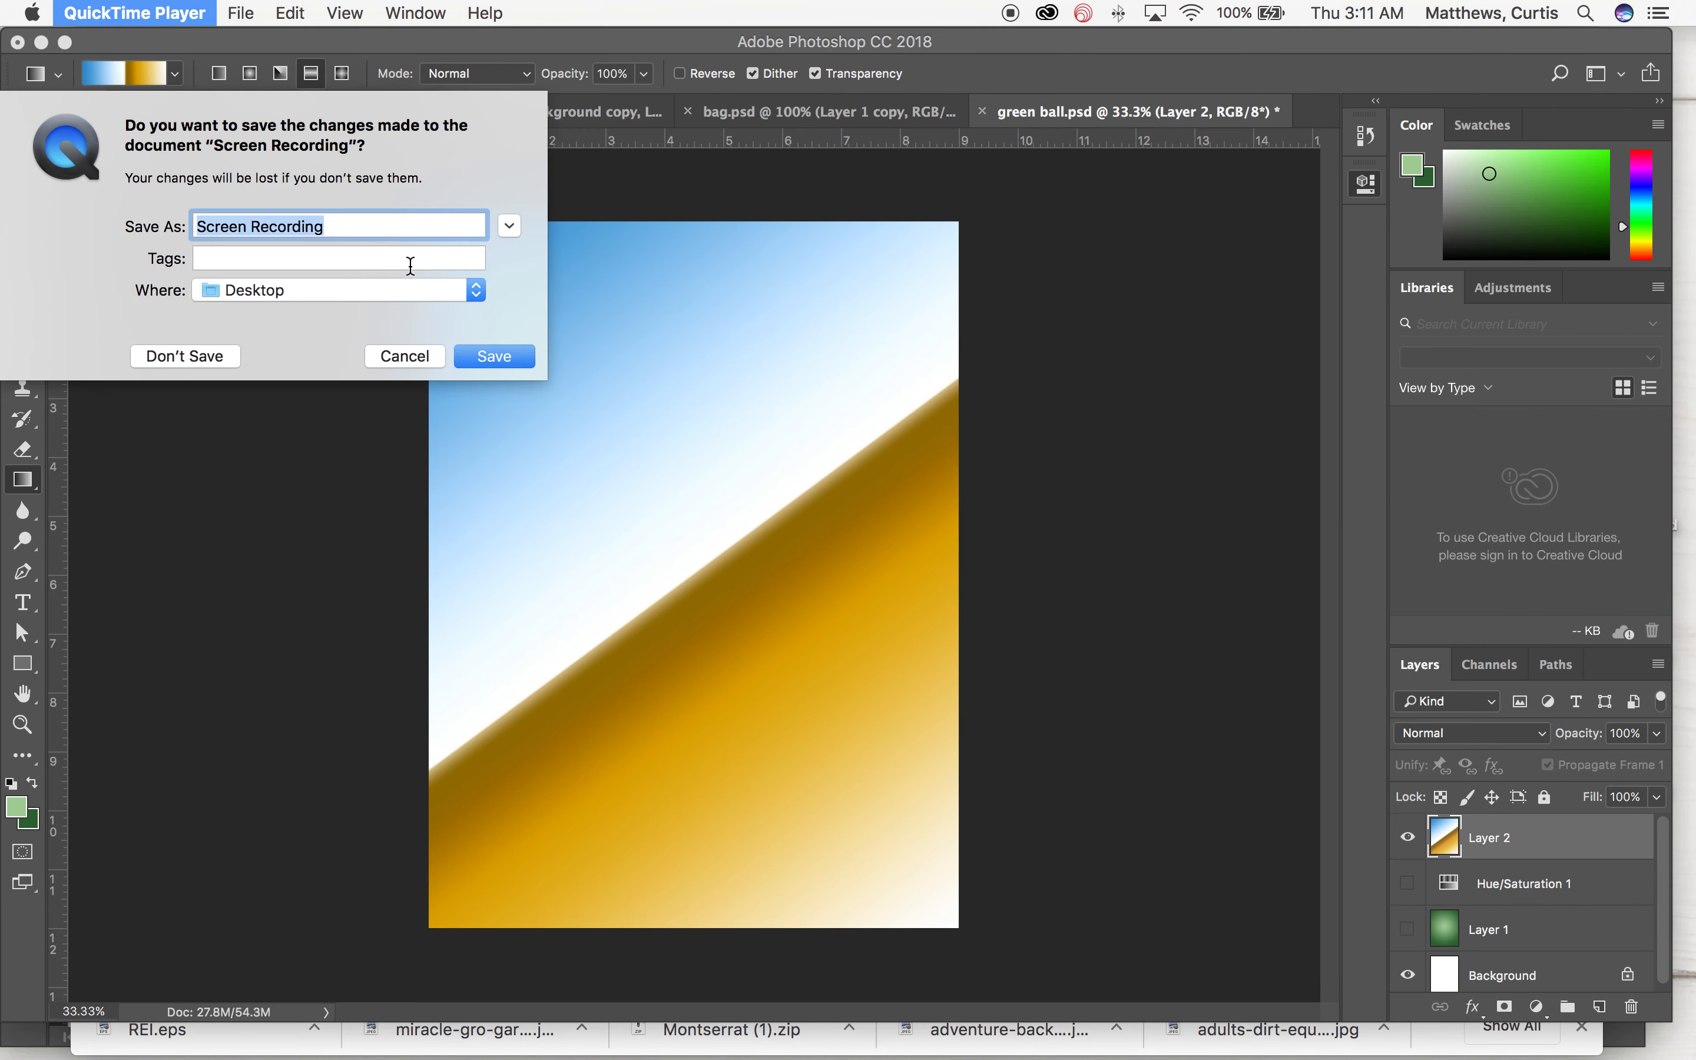